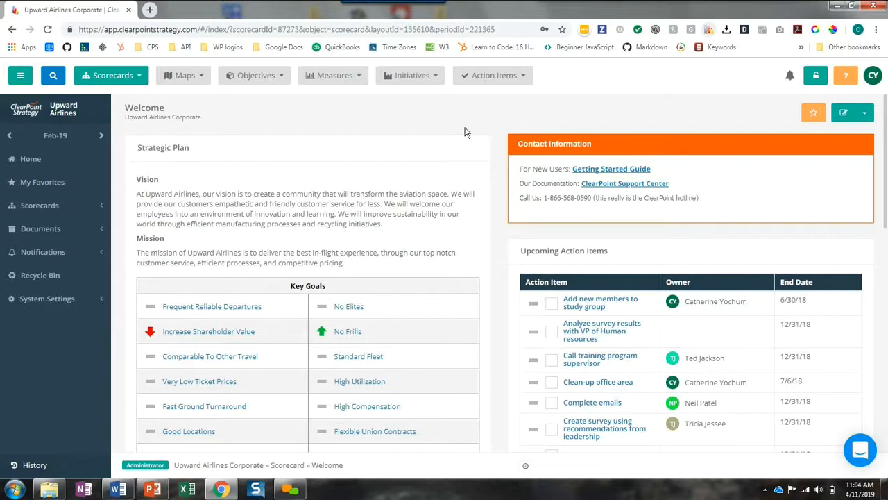
Open the Process Improvement scorecard under Upward Airlines Corporate and go to its initiative management page
{"action": "left_click", "coordinate": [43, 206]}
{"action": "left_click", "coordinate": [38, 222]}
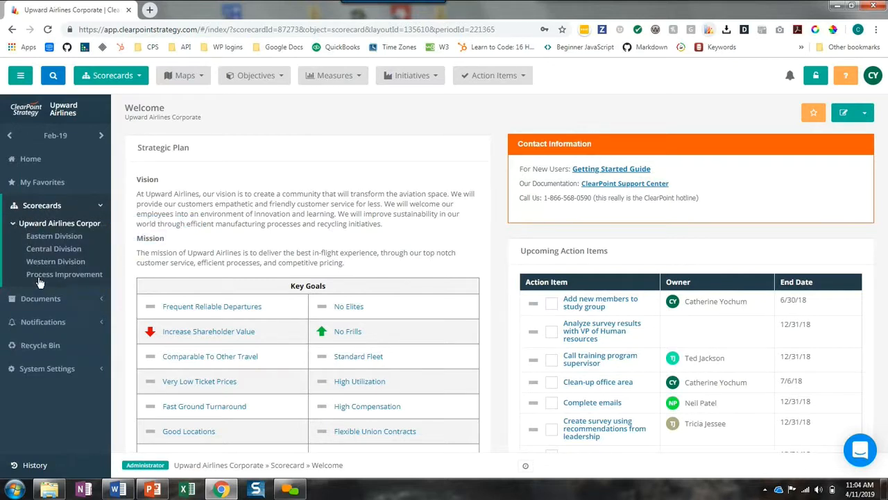
{"action": "left_click", "coordinate": [39, 275]}
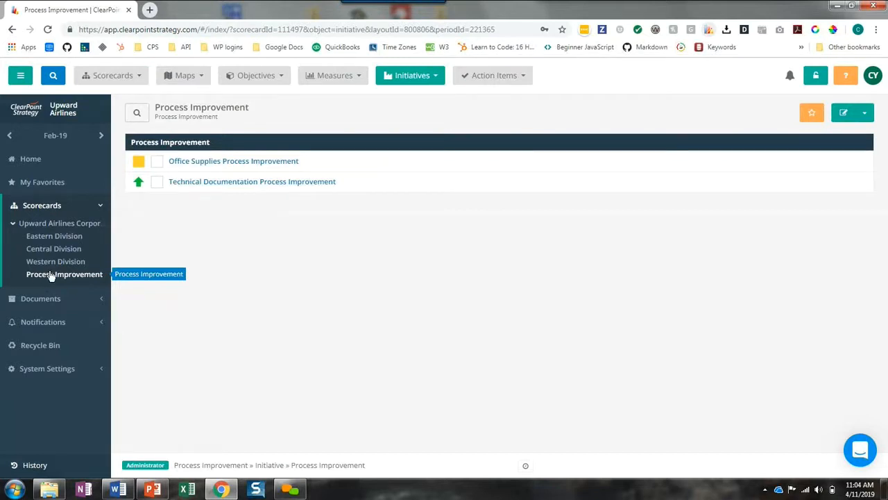
{"action": "left_click", "coordinate": [416, 76]}
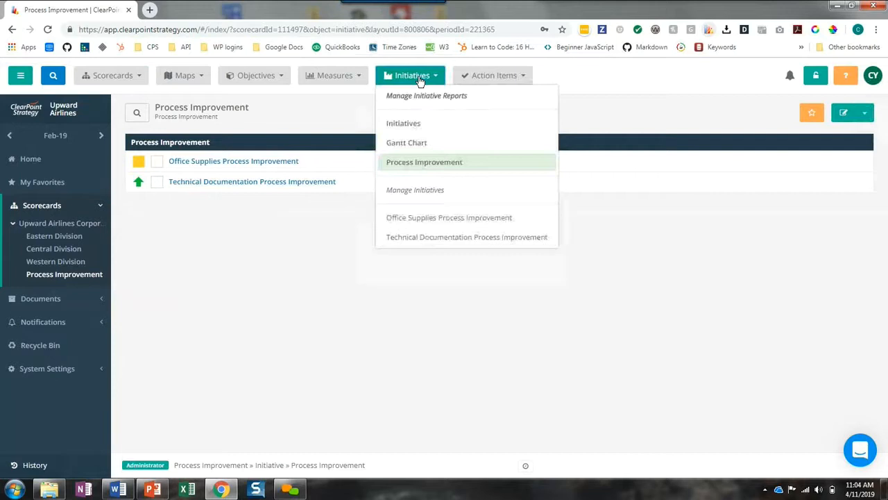
{"action": "left_click", "coordinate": [445, 192]}
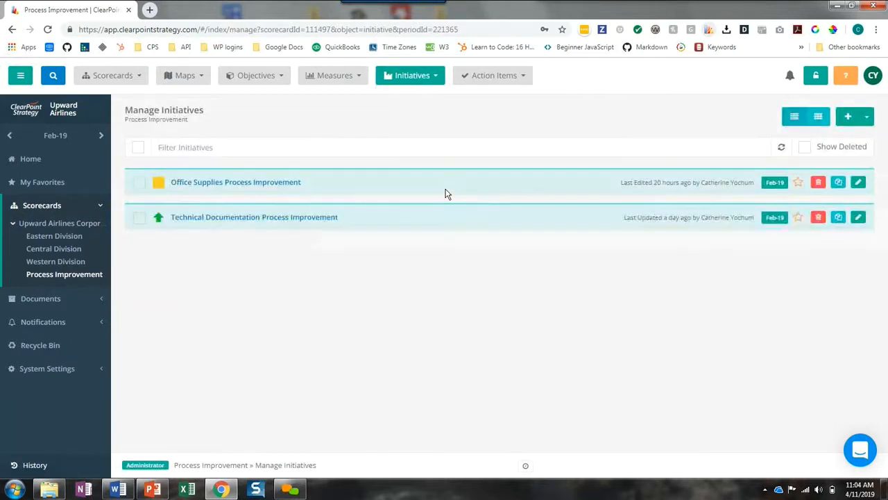
Add a new initiative named "Process Improvement for Onboarding"
{"action": "left_click", "coordinate": [848, 116]}
{"action": "left_click", "coordinate": [365, 141]}
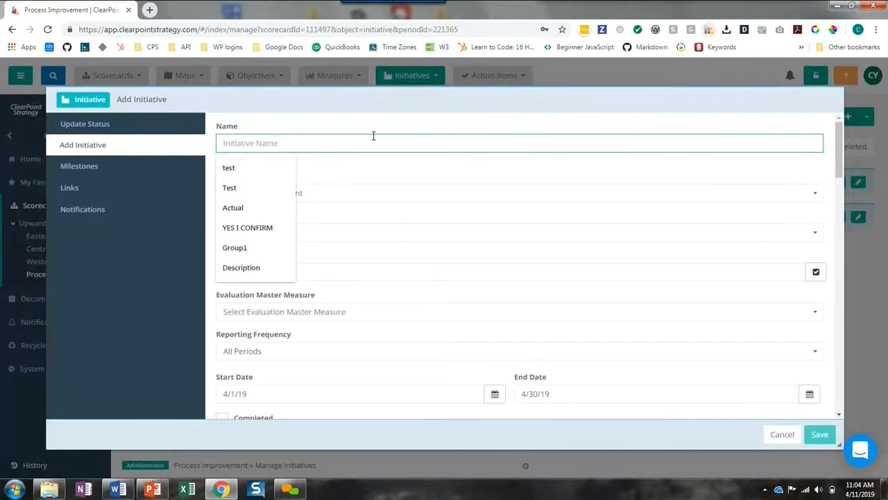
{"action": "type", "text": "Proce"}
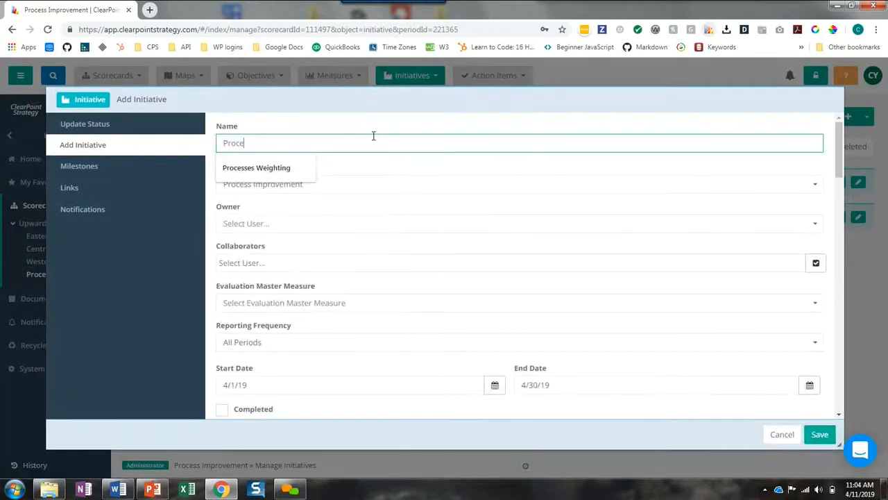
{"action": "type", "text": "ss Improvement for Onboarding"}
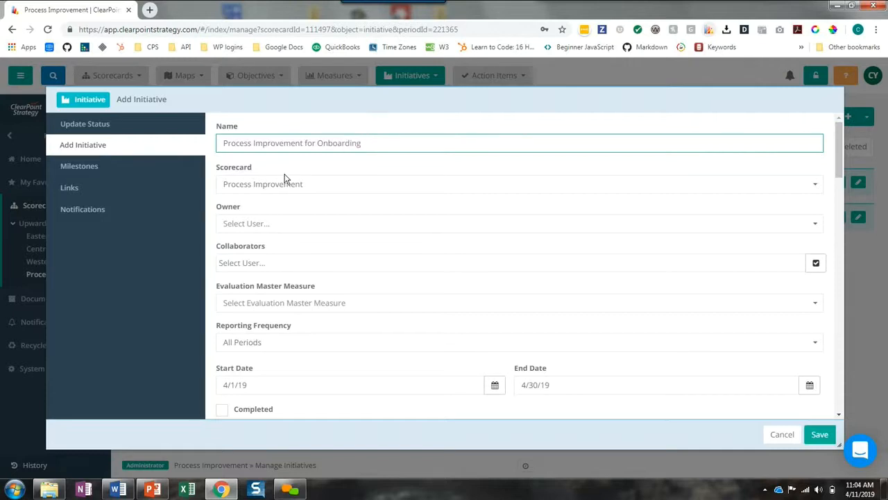
Assign an owner to the new initiative and add two users as collaborators
{"action": "left_click", "coordinate": [231, 223]}
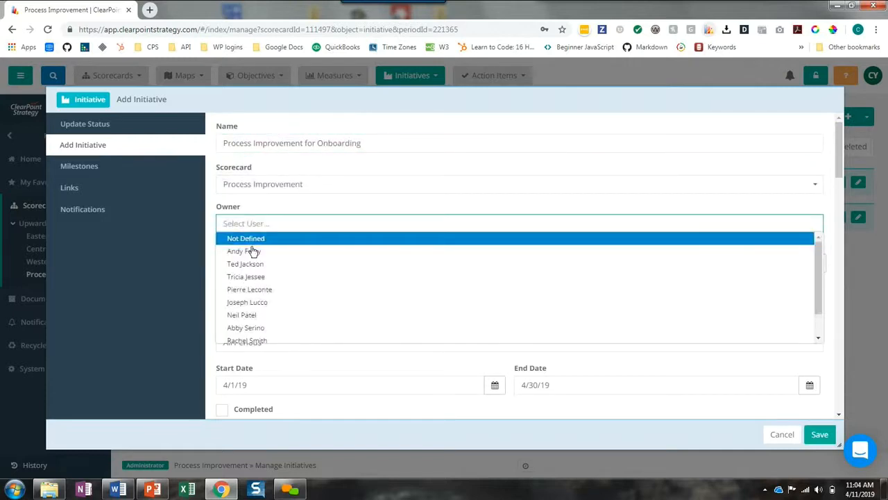
{"action": "left_click", "coordinate": [251, 251]}
{"action": "left_click", "coordinate": [259, 261]}
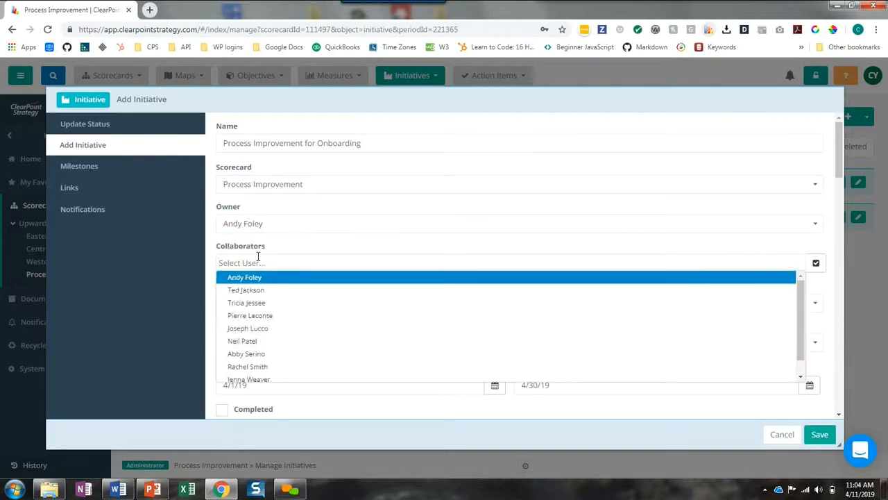
{"action": "type", "text": "cath"}
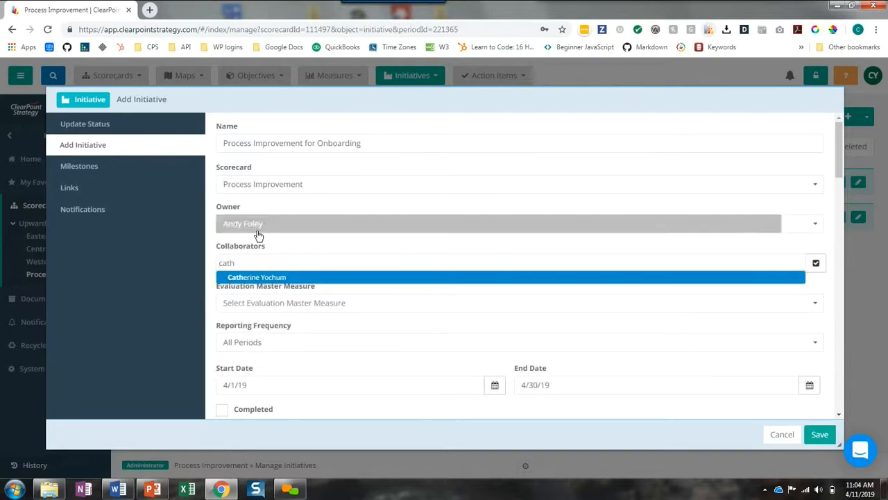
{"action": "left_click", "coordinate": [246, 278]}
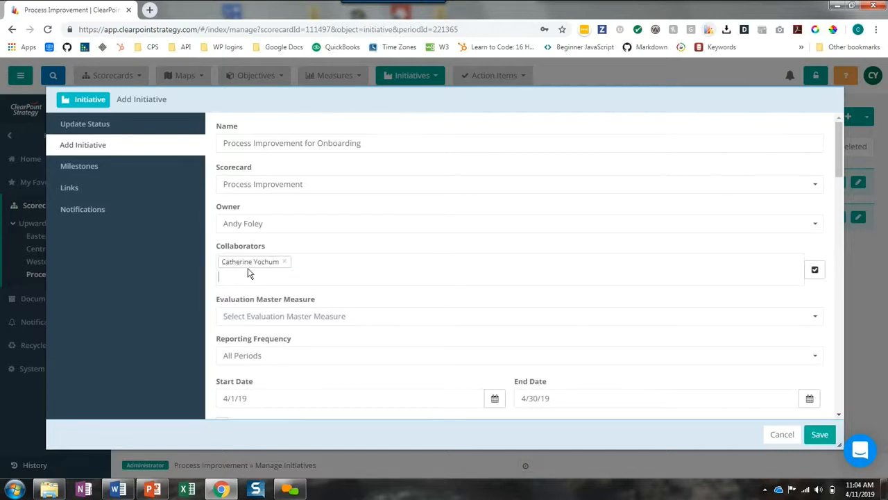
{"action": "type", "text": "a"}
{"action": "left_click_drag", "start_coordinate": [243, 303], "coordinate": [240, 316]}
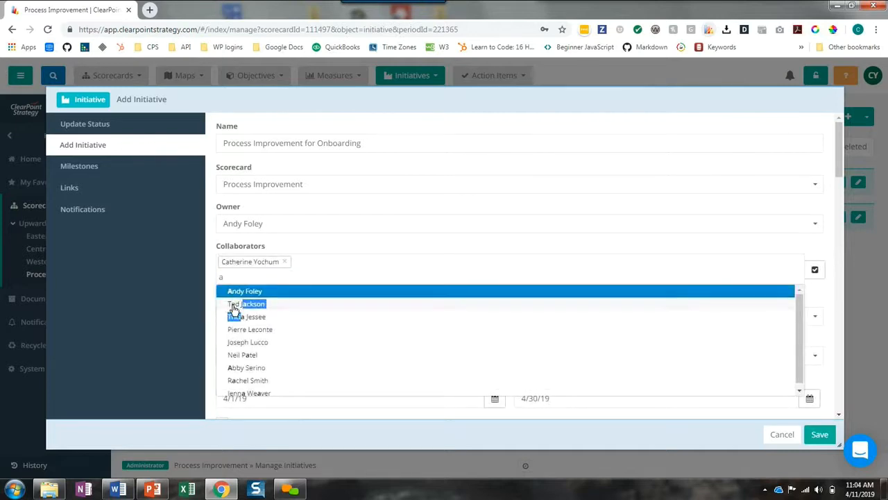
{"action": "left_click", "coordinate": [234, 305]}
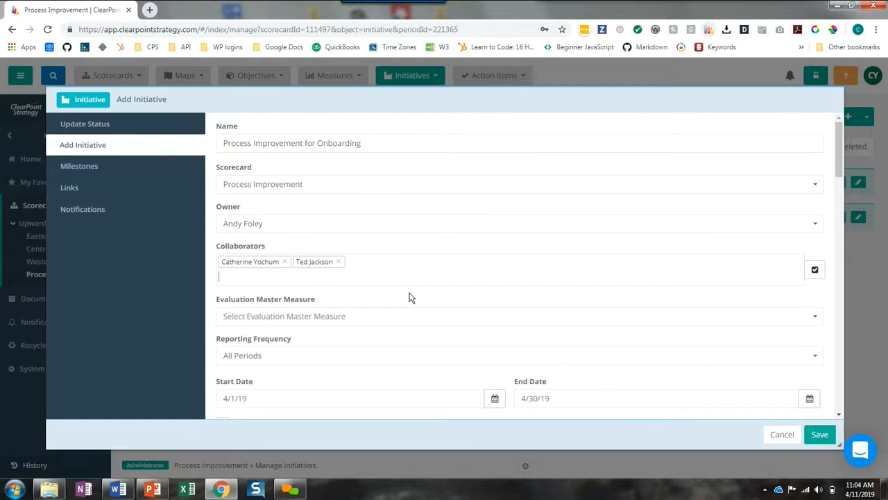
Set the initiative's start date to 5/1/19 and its end date to 8/15/19
{"action": "scroll", "coordinate": [413, 292], "scroll_direction": "down", "scroll_amount": 1}
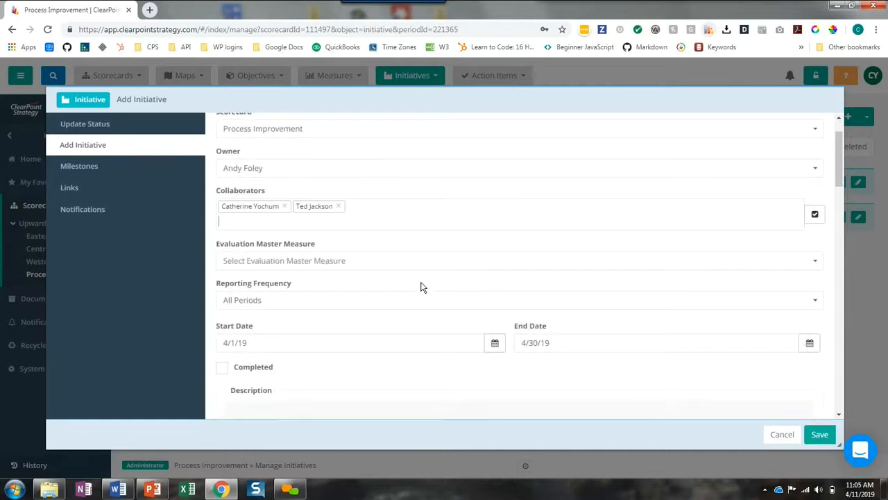
{"action": "left_click", "coordinate": [493, 342]}
{"action": "left_click", "coordinate": [349, 212]}
{"action": "left_click", "coordinate": [290, 237]}
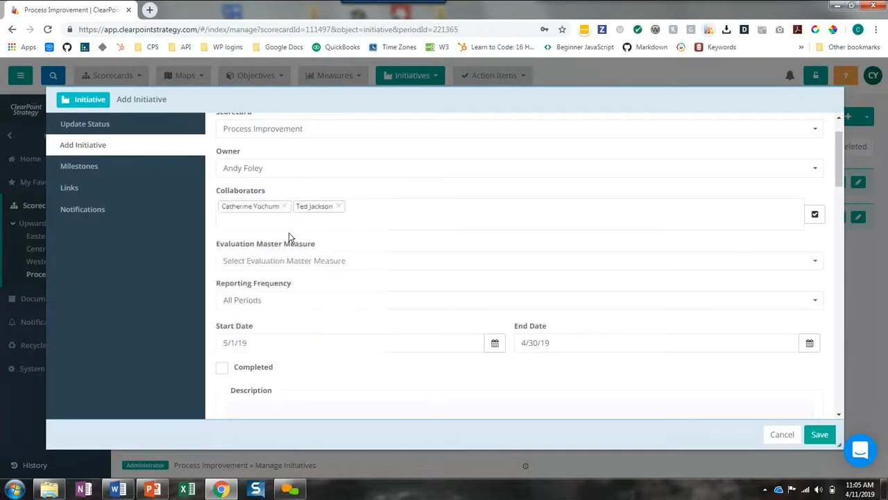
{"action": "left_click", "coordinate": [809, 342]}
{"action": "left_click", "coordinate": [623, 212]}
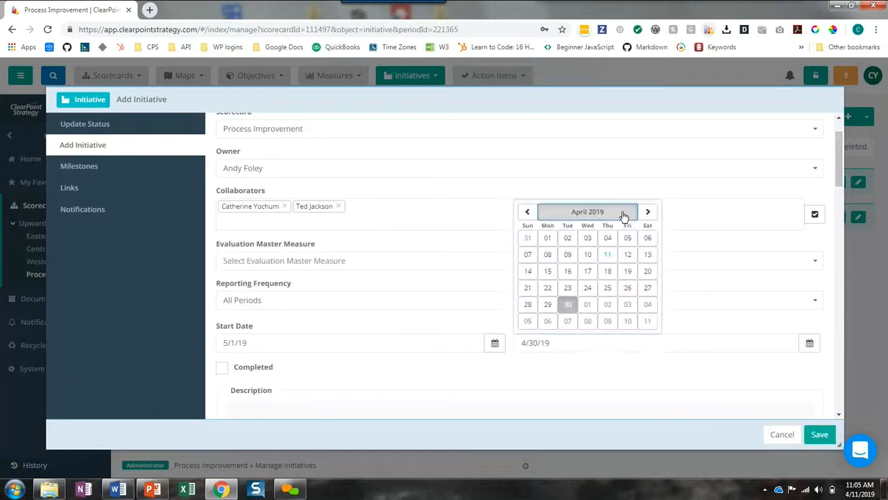
{"action": "left_click", "coordinate": [586, 417]}
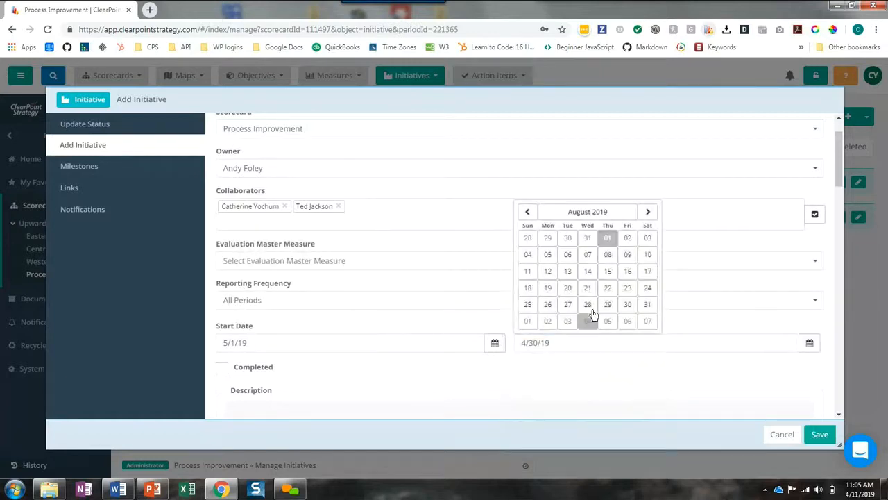
{"action": "left_click", "coordinate": [612, 276]}
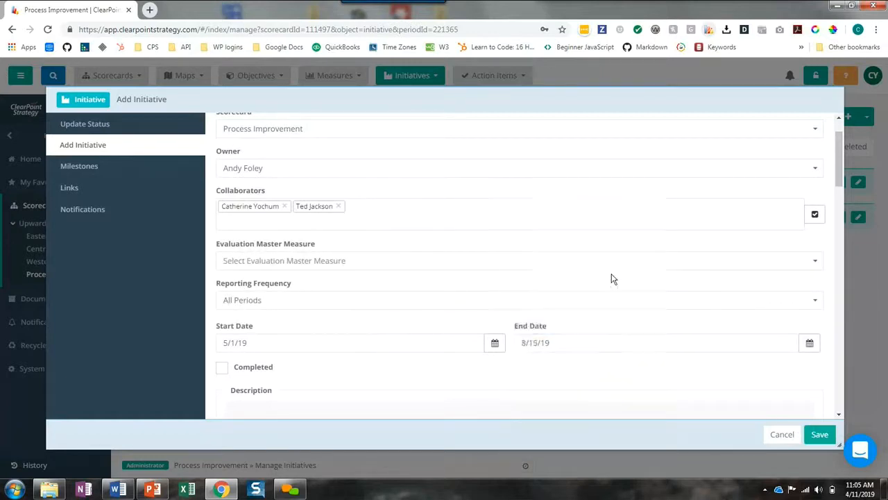
Save the new initiative and open the detail page of Process Improvement for Onboarding
{"action": "left_click", "coordinate": [819, 435]}
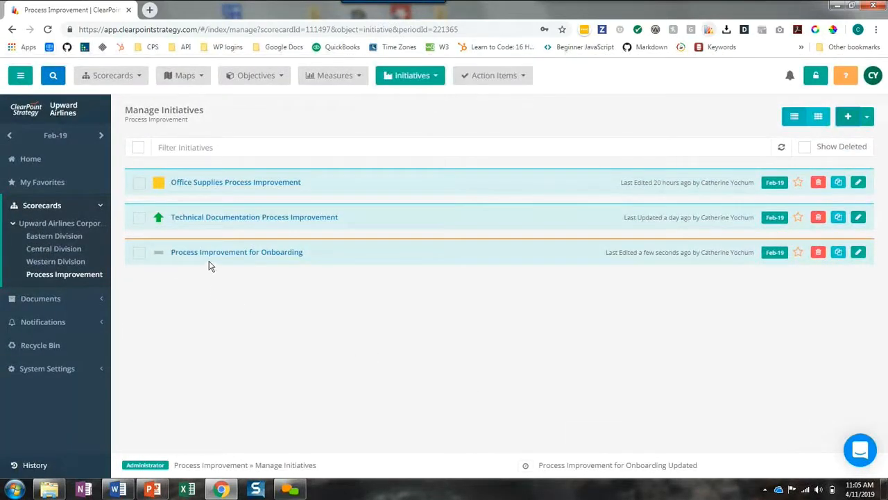
{"action": "left_click", "coordinate": [213, 255]}
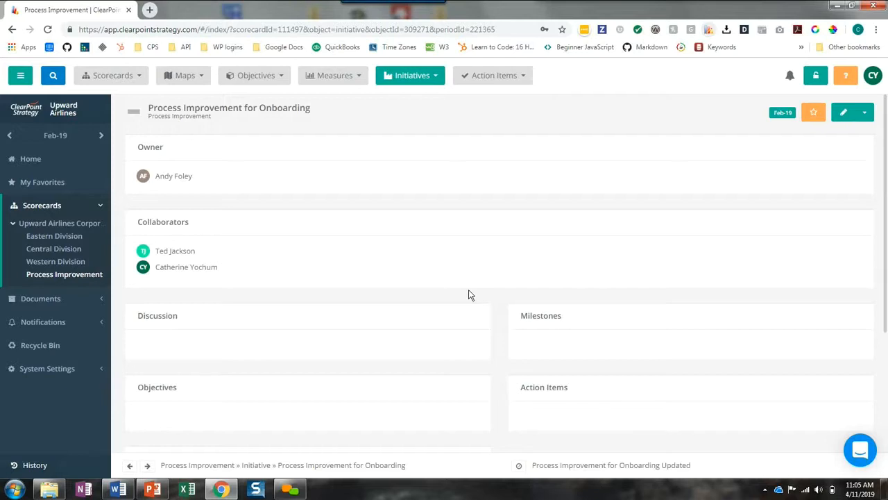
Open the custom reporting fields for initiatives in the system's admin options
{"action": "left_click", "coordinate": [83, 374]}
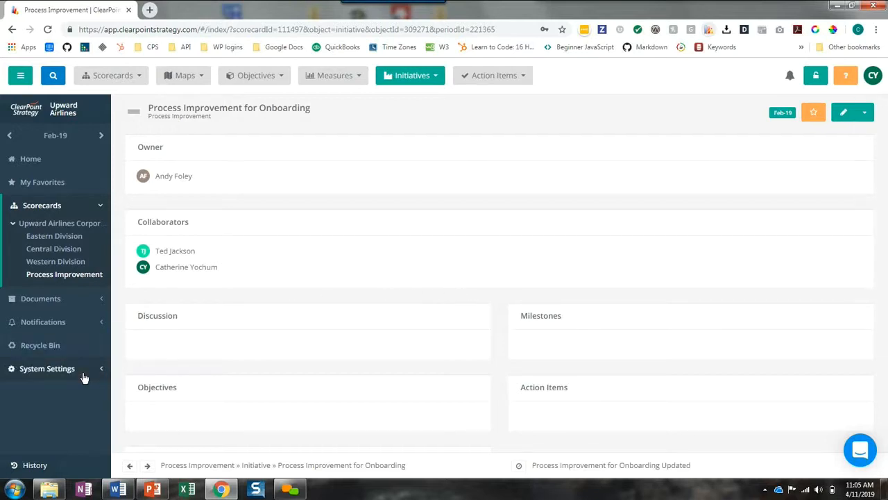
{"action": "left_click", "coordinate": [36, 315]}
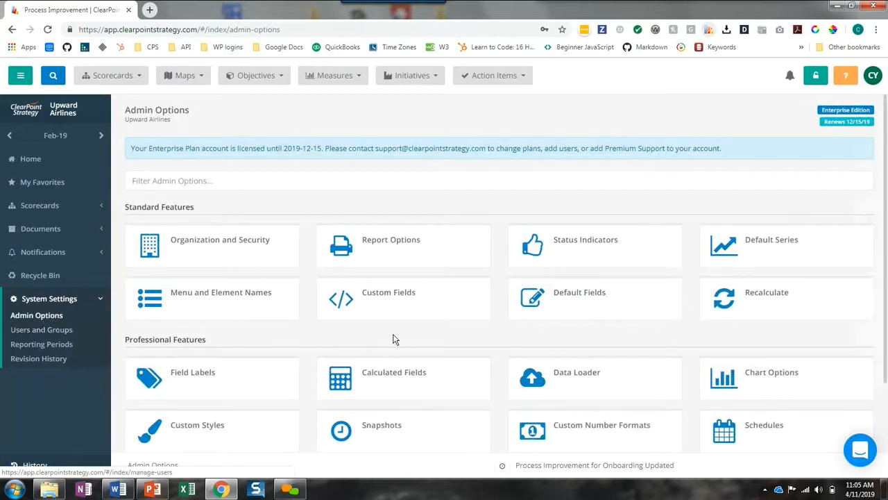
{"action": "left_click", "coordinate": [408, 306]}
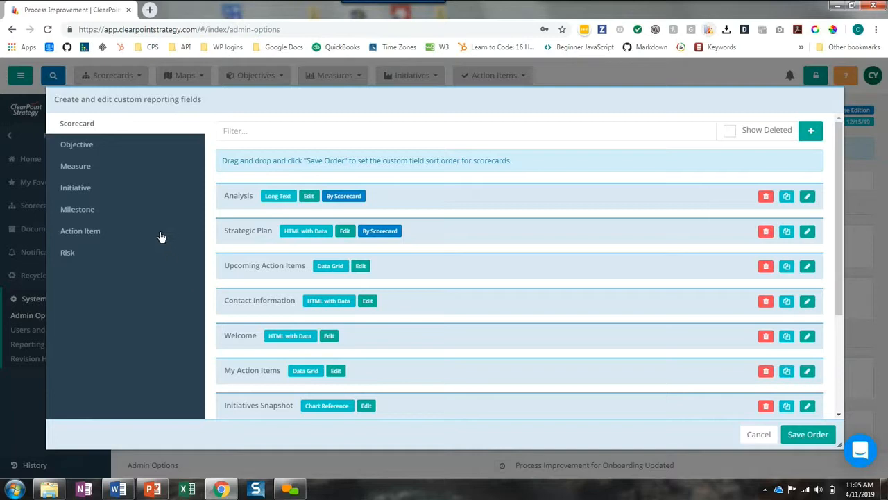
{"action": "left_click", "coordinate": [84, 193]}
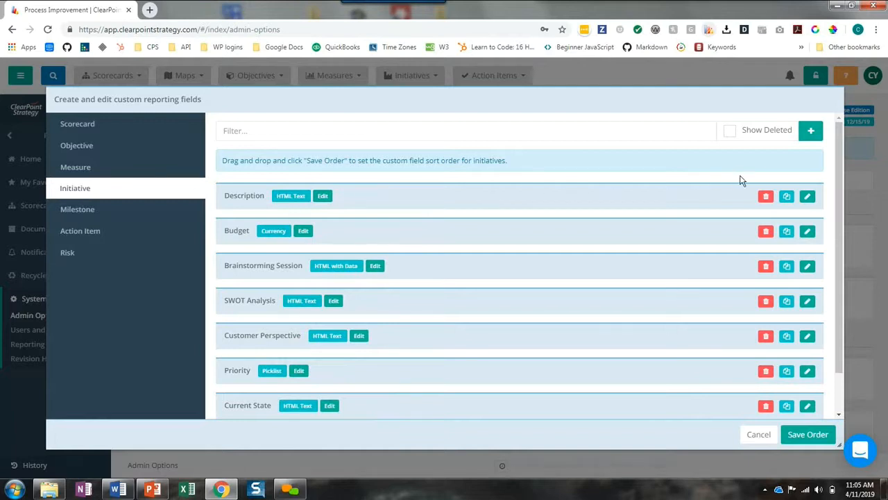
Add an initiative custom field named "Approval?" with the field type Picklist
{"action": "left_click", "coordinate": [810, 132]}
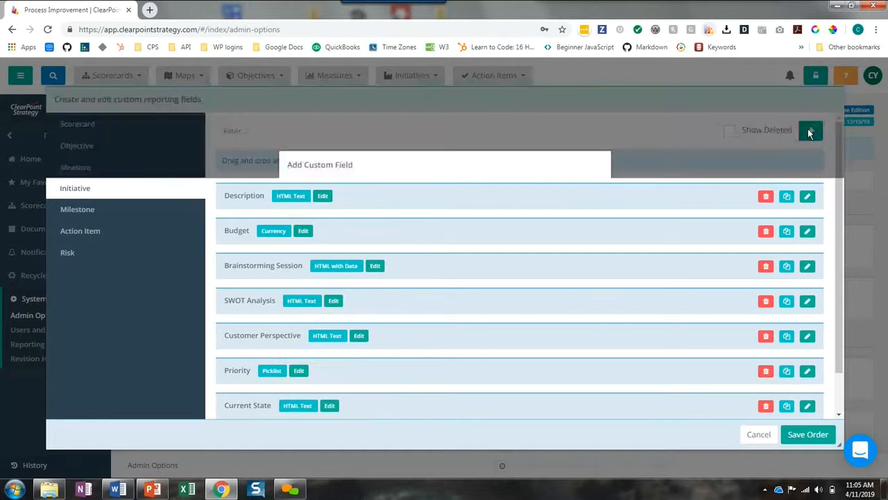
{"action": "left_click", "coordinate": [379, 208]}
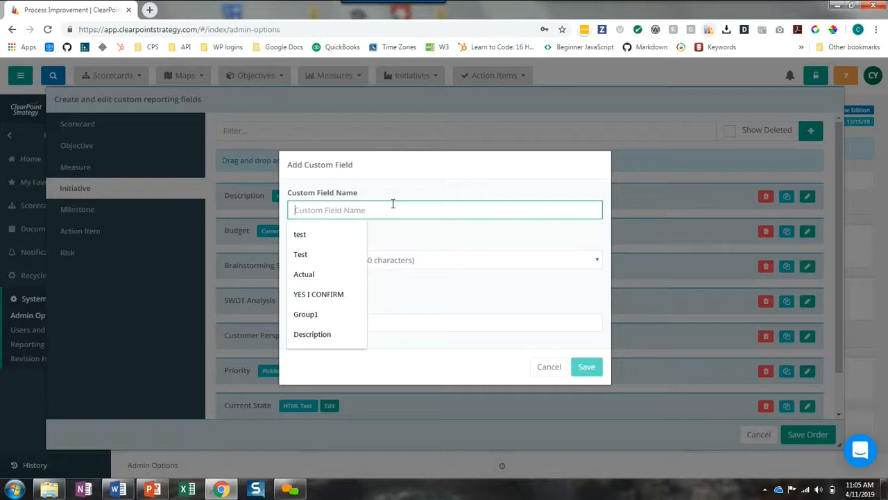
{"action": "type", "text": "Ap"}
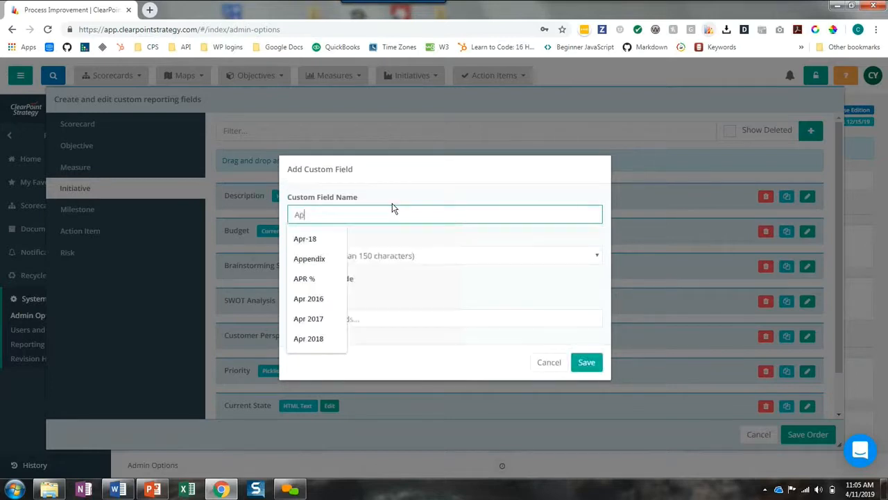
{"action": "type", "text": "proval?"}
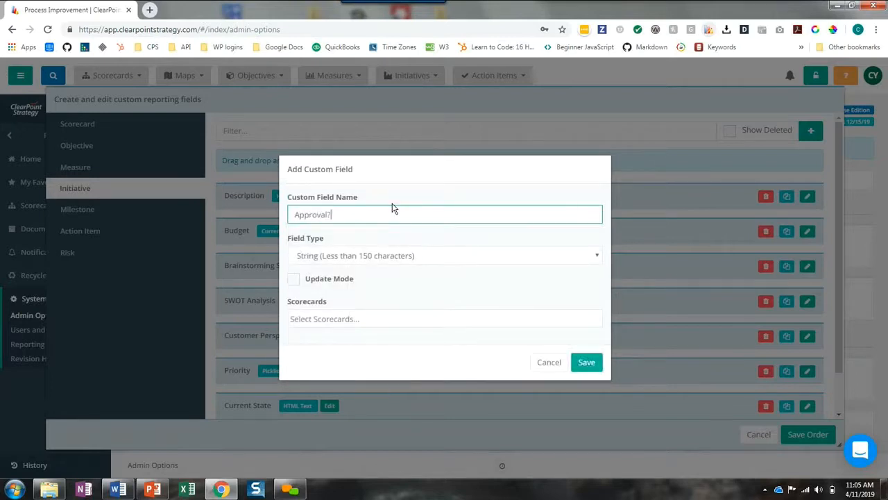
{"action": "left_click", "coordinate": [375, 256]}
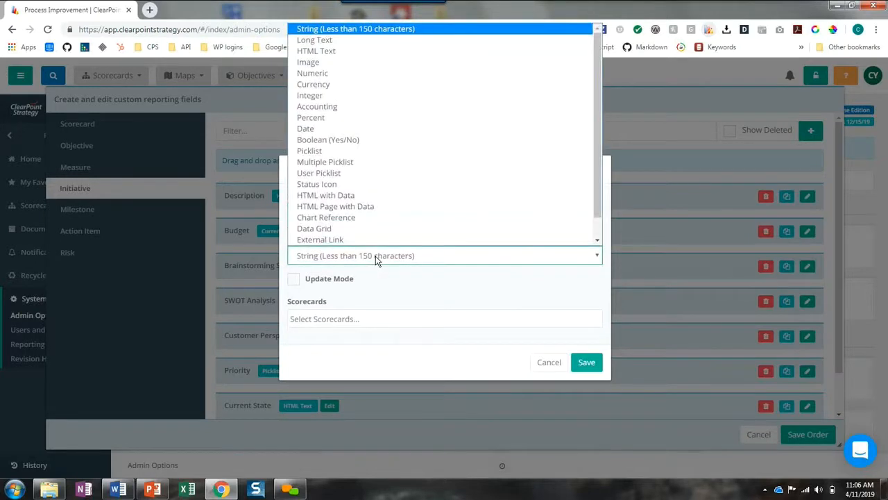
{"action": "left_click", "coordinate": [311, 152]}
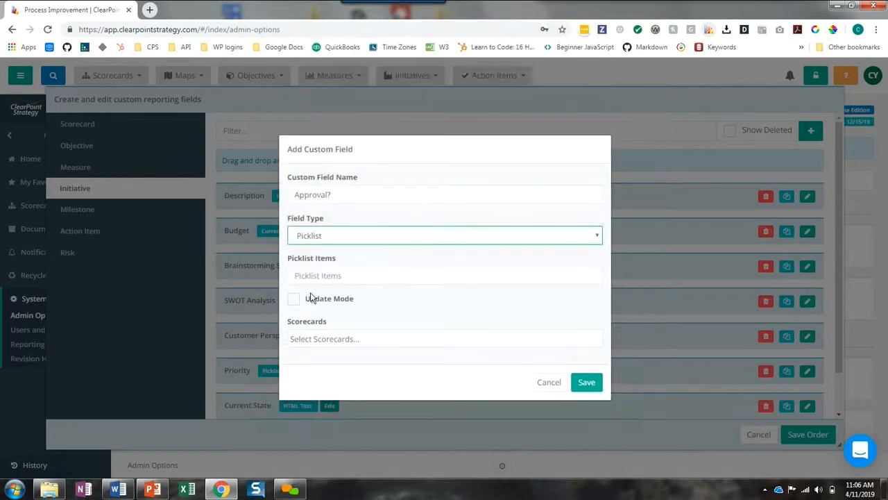
Define the picklist items as "Yes, Pending, No" and save the custom field
{"action": "left_click", "coordinate": [310, 276]}
{"action": "type", "text": "Yes, Pending, No"}
{"action": "left_click", "coordinate": [582, 386]}
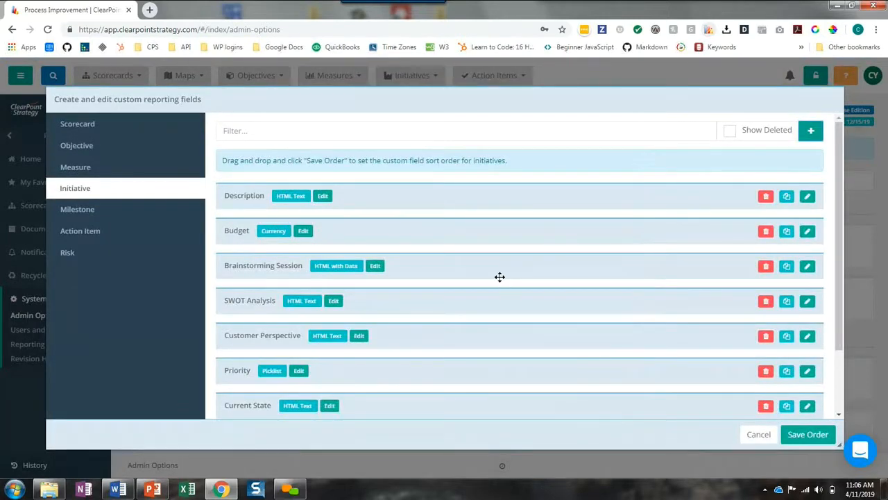
Check the initiative custom field list through to Approval? and save the field order
{"action": "scroll", "coordinate": [499, 277], "scroll_direction": "down", "scroll_amount": 1}
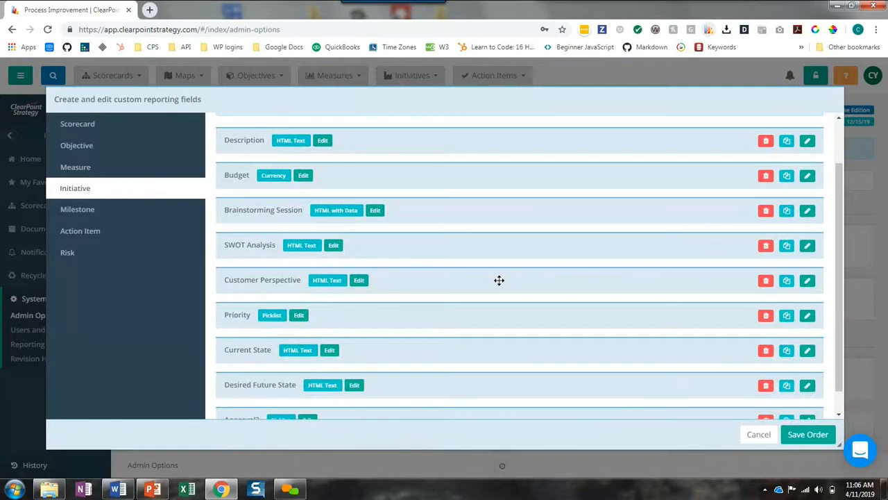
{"action": "scroll", "coordinate": [498, 280], "scroll_direction": "down", "scroll_amount": 1}
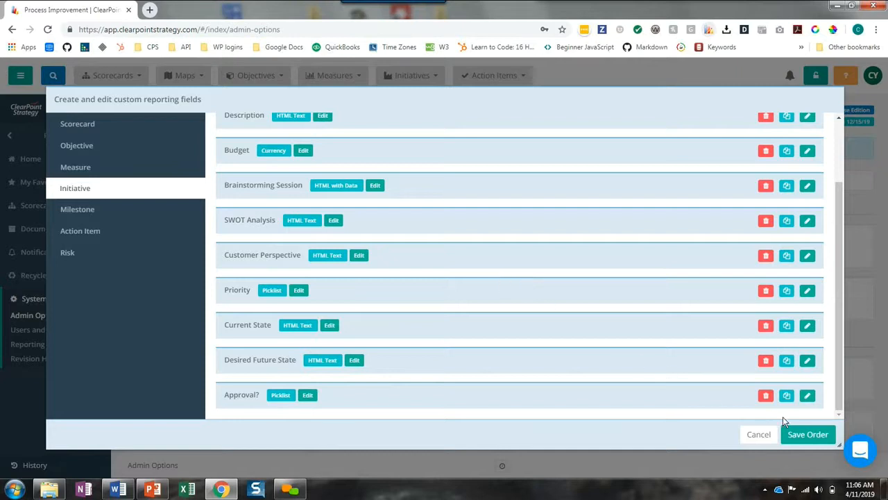
{"action": "left_click", "coordinate": [807, 434]}
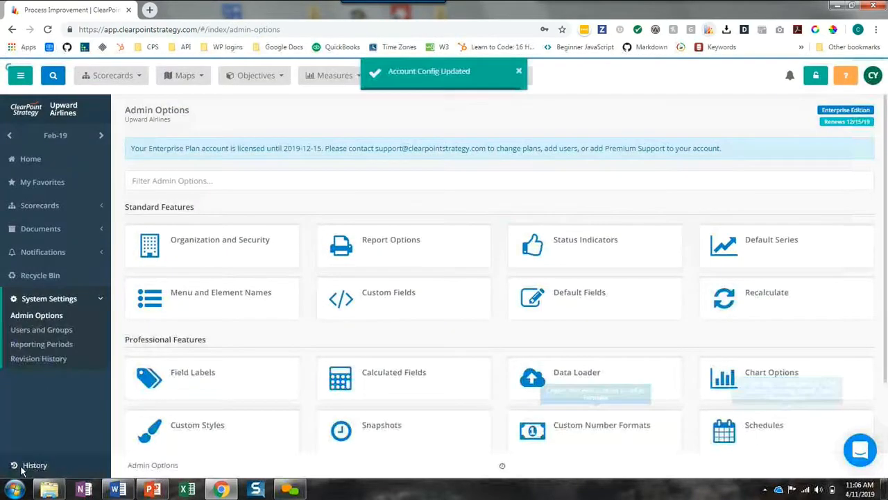
Return to the recently viewed Process Improvement for Onboarding initiative and open its layout for editing
{"action": "left_click", "coordinate": [34, 462]}
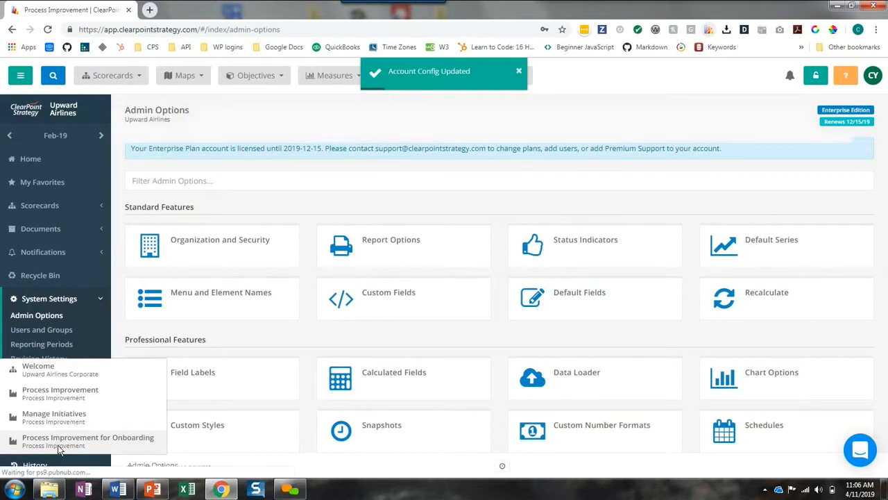
{"action": "left_click", "coordinate": [58, 442]}
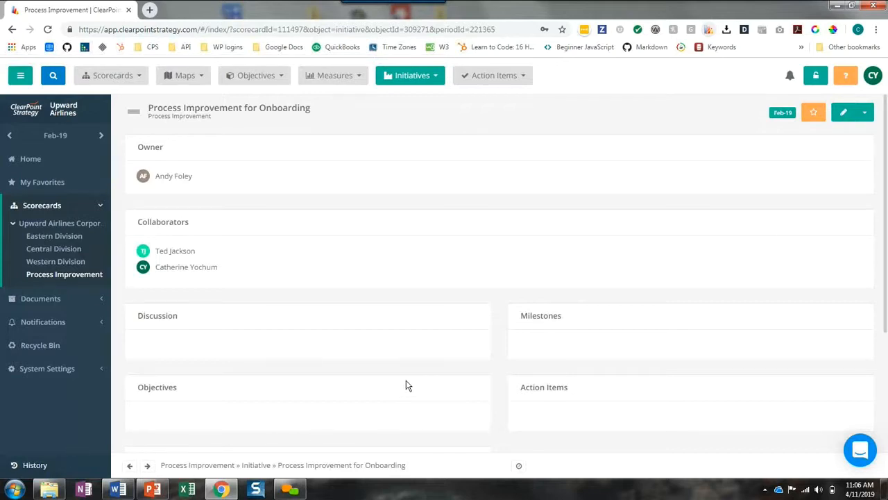
{"action": "left_click", "coordinate": [870, 117]}
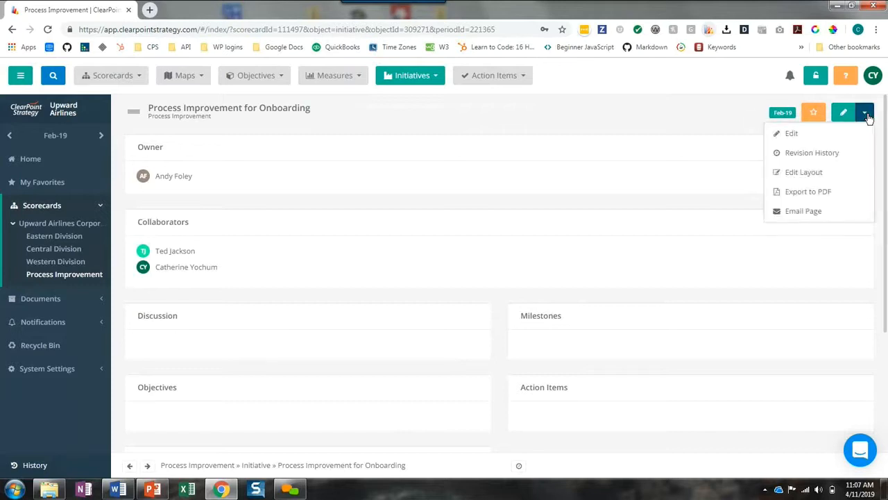
{"action": "left_click", "coordinate": [824, 177]}
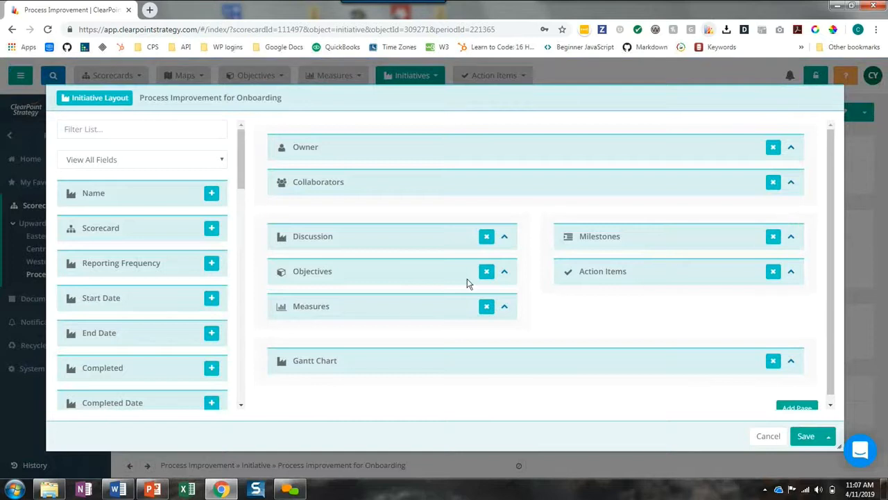
Add Priority above Discussion in the initiative layout, and place Current State, Desired Future State and SWOT Analysis in that order below Discussion
{"action": "scroll", "coordinate": [160, 263], "scroll_direction": "down", "scroll_amount": 5}
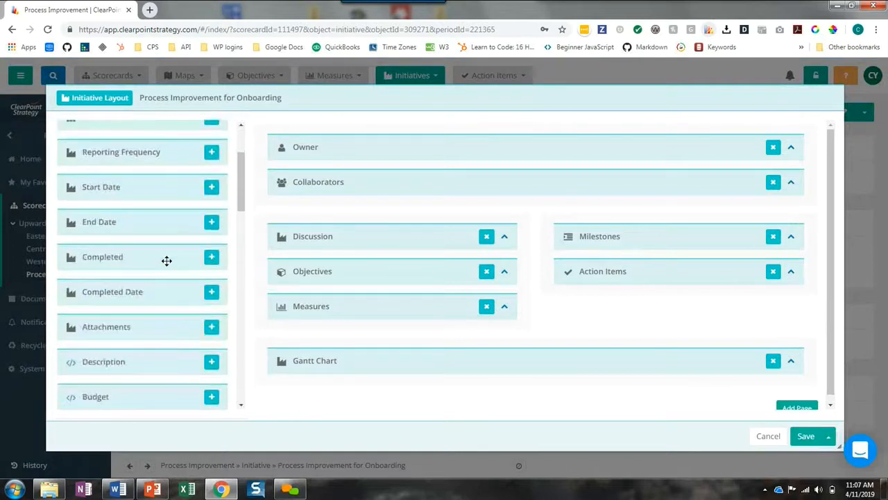
{"action": "scroll", "coordinate": [167, 261], "scroll_direction": "down", "scroll_amount": 3}
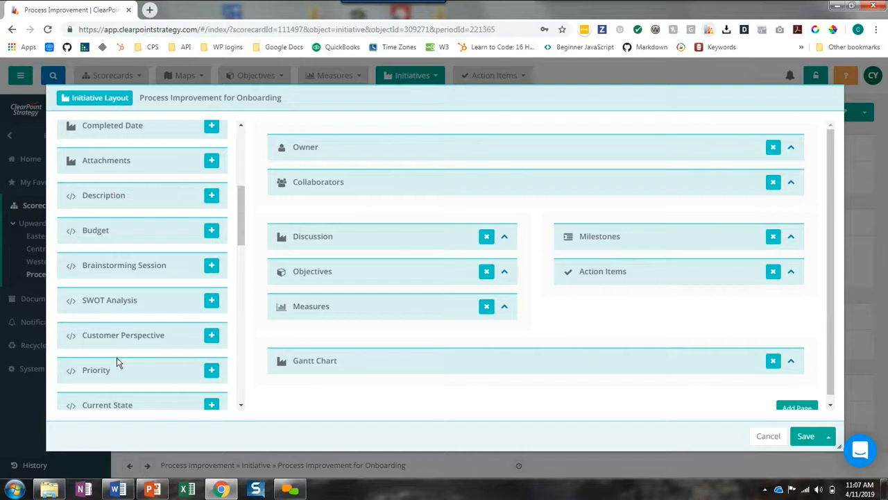
{"action": "left_click_drag", "start_coordinate": [117, 363], "coordinate": [328, 225]}
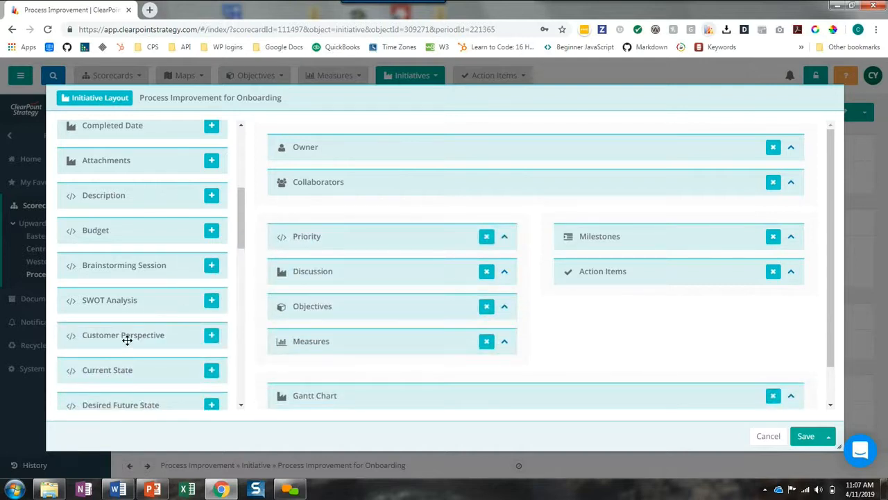
{"action": "left_click_drag", "start_coordinate": [189, 368], "coordinate": [308, 300]}
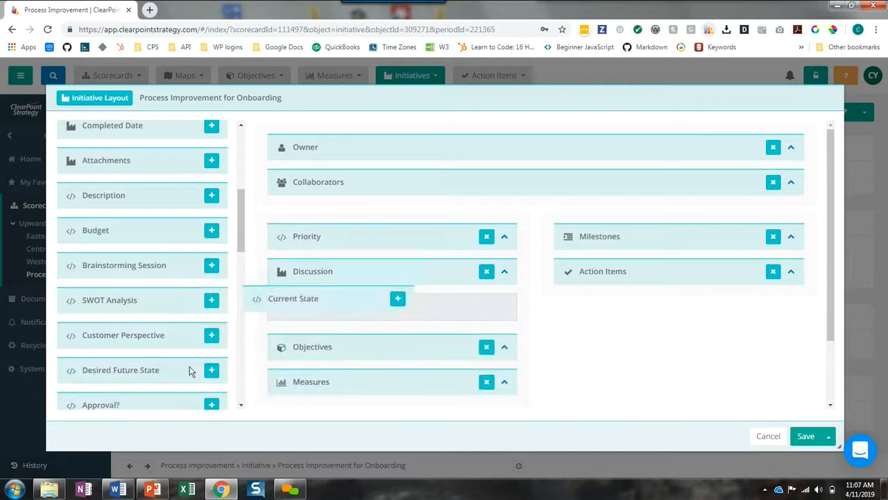
{"action": "left_click_drag", "start_coordinate": [138, 369], "coordinate": [323, 351]}
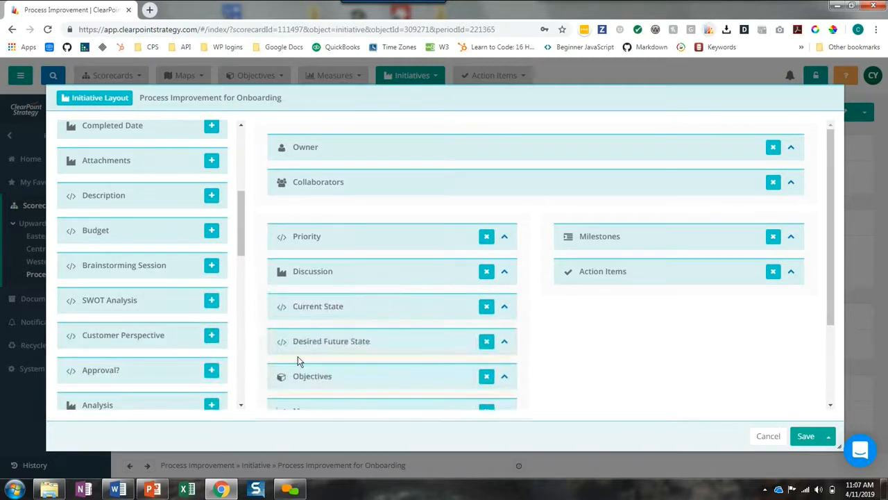
{"action": "left_click_drag", "start_coordinate": [104, 299], "coordinate": [317, 380]}
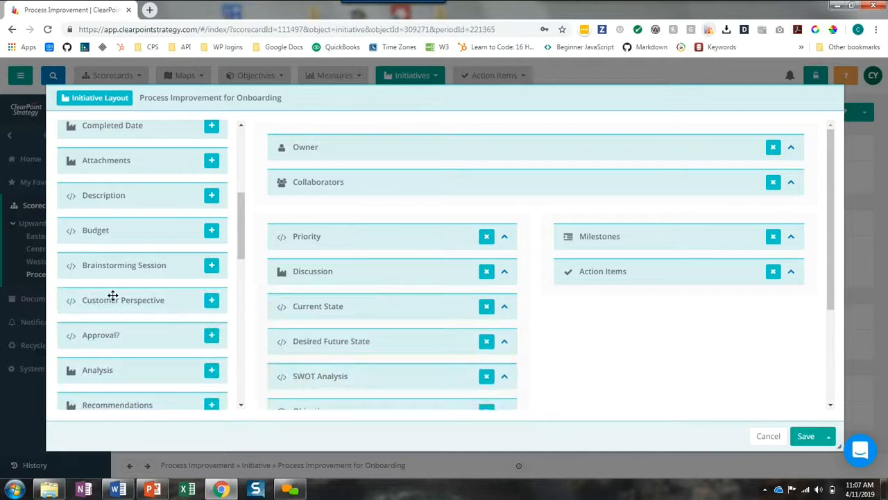
Add Approval? above Priority and place Customer Perspective and Brainstorming Session below SWOT Analysis, and save the initiative layout
{"action": "left_click_drag", "start_coordinate": [123, 343], "coordinate": [280, 264]}
{"action": "scroll", "coordinate": [145, 259], "scroll_direction": "down", "scroll_amount": 1}
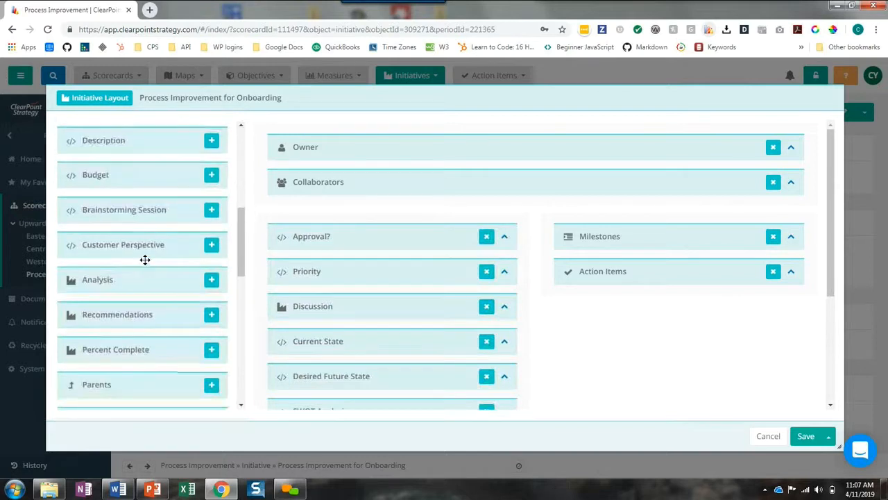
{"action": "left_click_drag", "start_coordinate": [140, 250], "coordinate": [340, 367]}
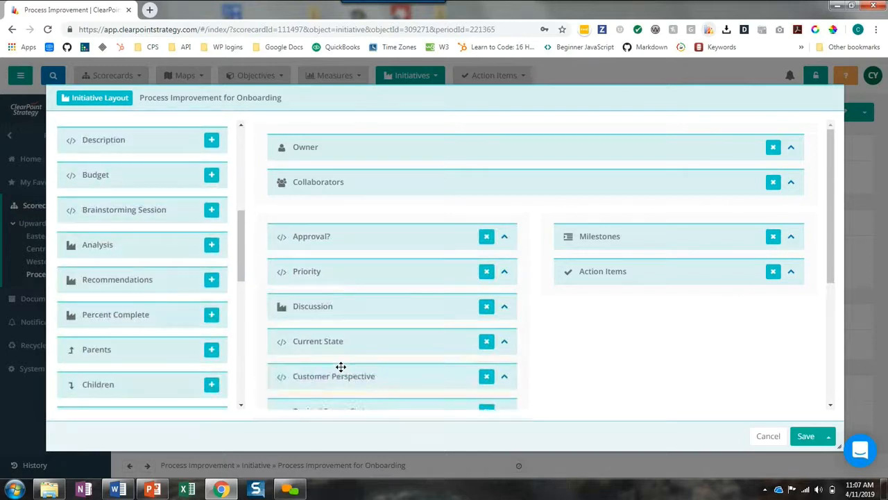
{"action": "scroll", "coordinate": [326, 347], "scroll_direction": "down", "scroll_amount": 2}
{"action": "left_click_drag", "start_coordinate": [329, 272], "coordinate": [313, 338]}
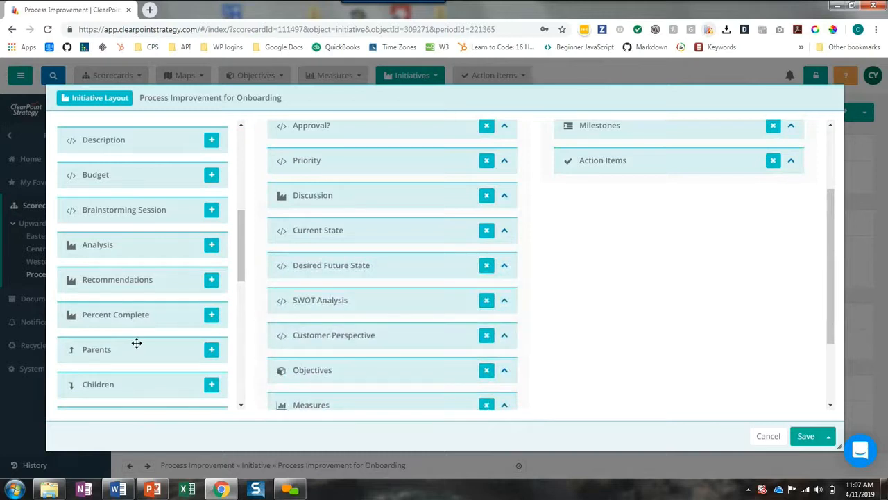
{"action": "scroll", "coordinate": [129, 236], "scroll_direction": "down", "scroll_amount": 1}
{"action": "left_click_drag", "start_coordinate": [138, 154], "coordinate": [346, 371]}
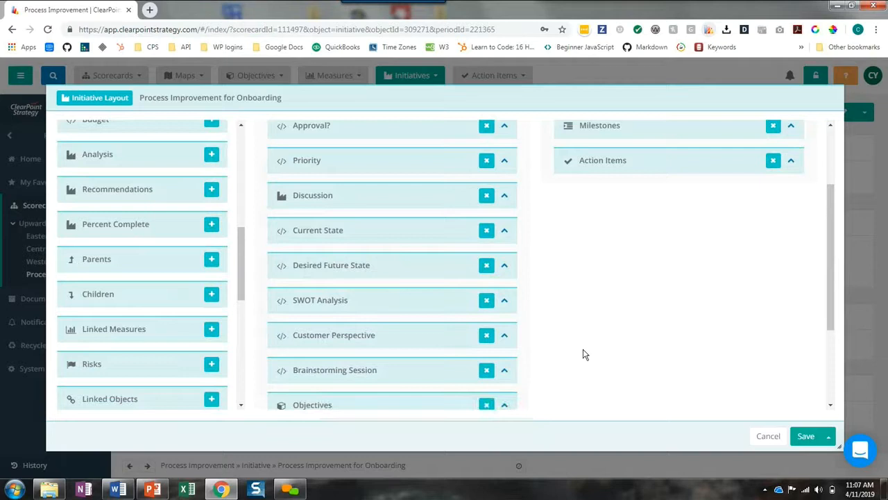
{"action": "left_click", "coordinate": [805, 437]}
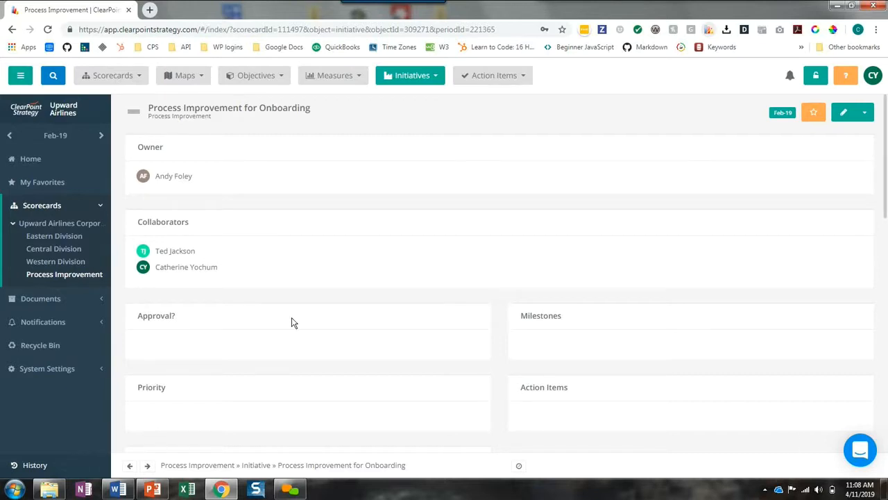
Set the initiative's Priority field to High
{"action": "scroll", "coordinate": [295, 319], "scroll_direction": "down", "scroll_amount": 1}
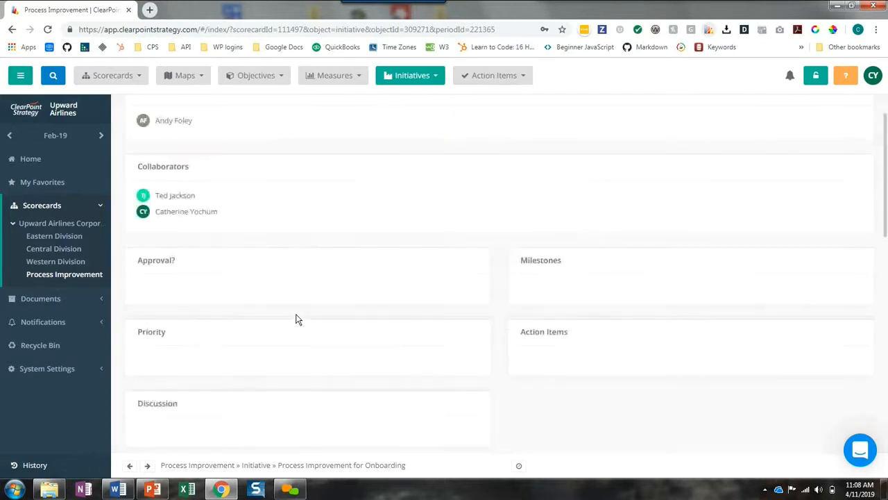
{"action": "left_click", "coordinate": [295, 363]}
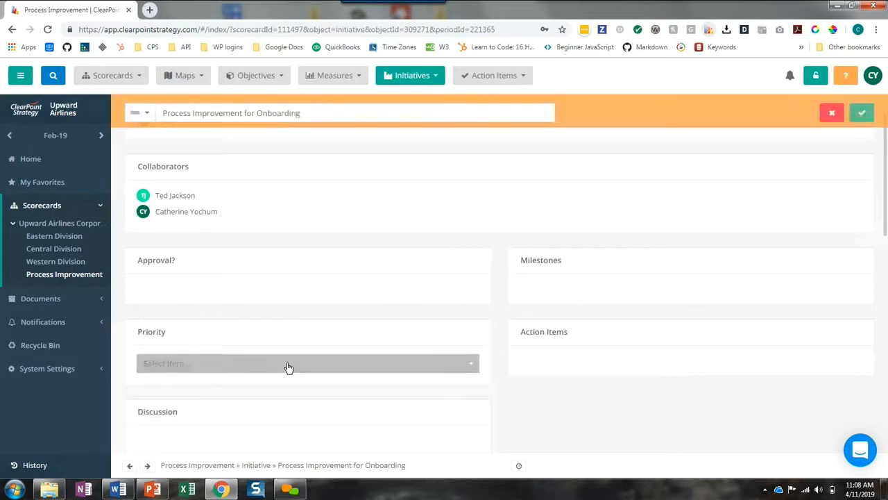
{"action": "left_click", "coordinate": [284, 365]}
{"action": "left_click", "coordinate": [234, 380]}
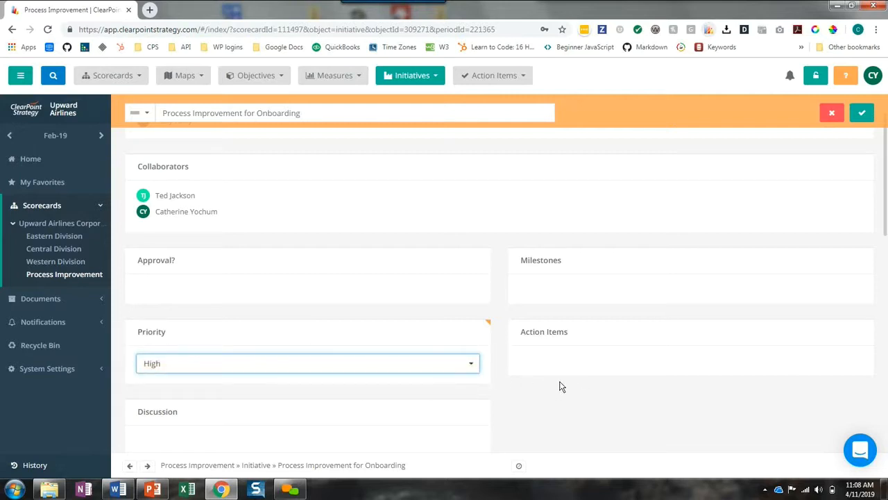
Add the Discussion comment "Let's talk through ways of familiarizing new hires with Up Air's mission, vision and values!"
{"action": "scroll", "coordinate": [568, 390], "scroll_direction": "down", "scroll_amount": 1}
{"action": "scroll", "coordinate": [582, 367], "scroll_direction": "down", "scroll_amount": 1}
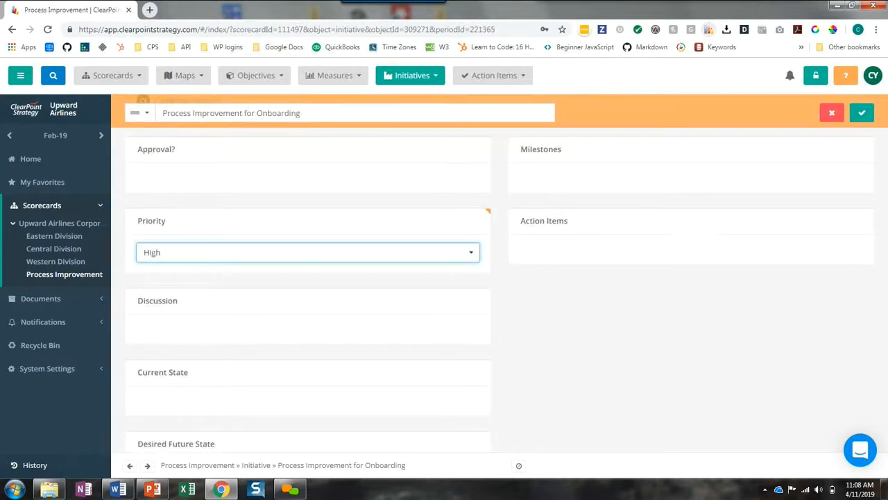
{"action": "key", "text": "alt+Tab"}
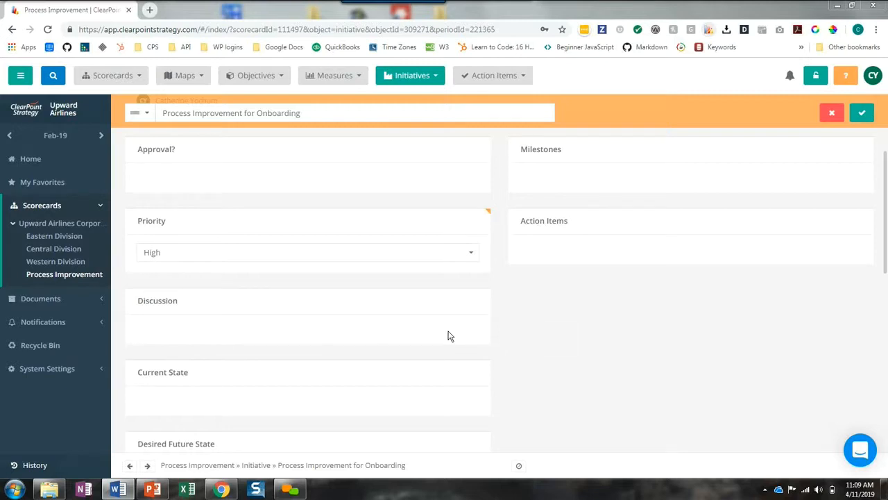
{"action": "left_click", "coordinate": [378, 338]}
{"action": "left_click", "coordinate": [268, 333]}
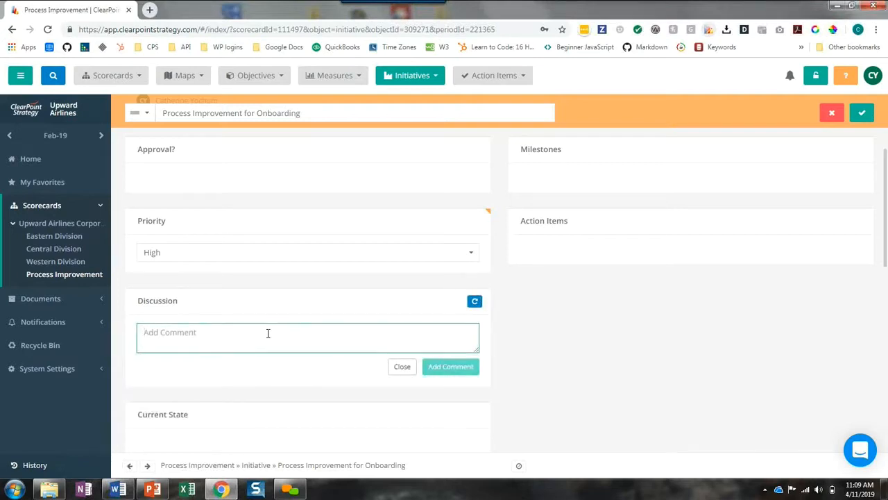
{"action": "type", "text": "Let's talk through ways of familiarizing new hires with Up Air's mission, vision and values!"}
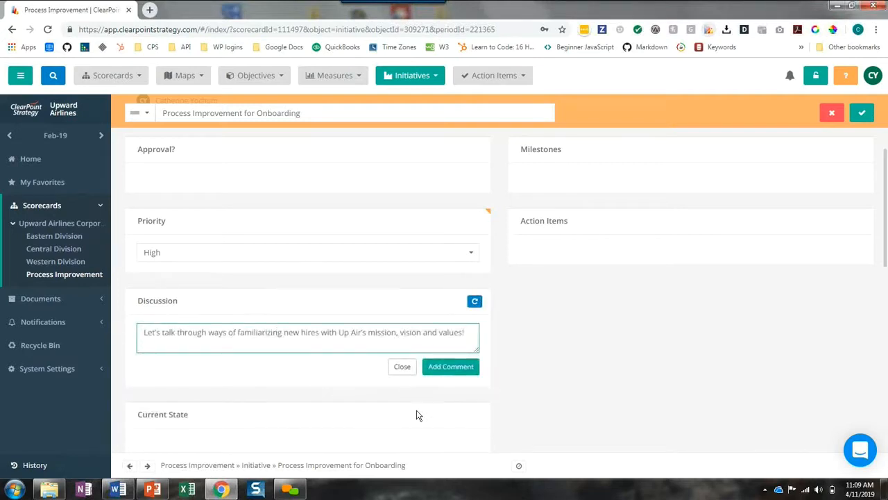
{"action": "left_click", "coordinate": [449, 368]}
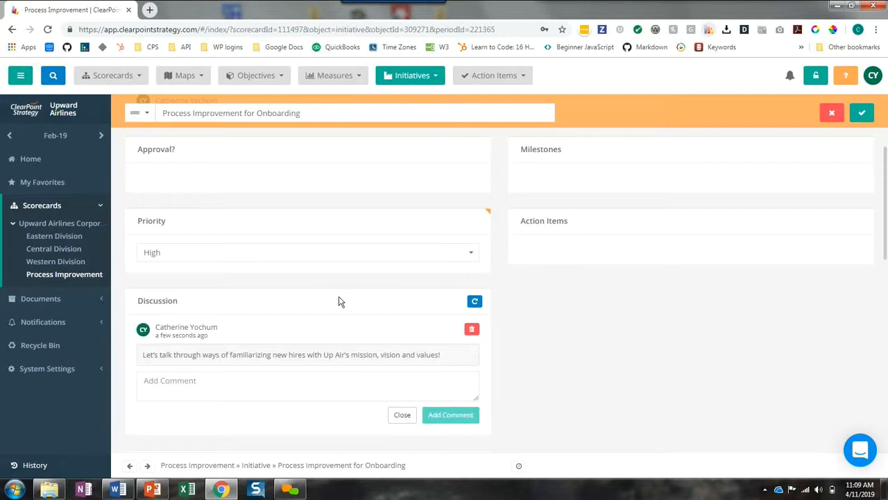
Paste the paragraph beginning "Currently, our onboarding process is out of date." into Current State and remove the blank line above it
{"action": "scroll", "coordinate": [338, 300], "scroll_direction": "down", "scroll_amount": 1}
{"action": "scroll", "coordinate": [338, 301], "scroll_direction": "down", "scroll_amount": 2}
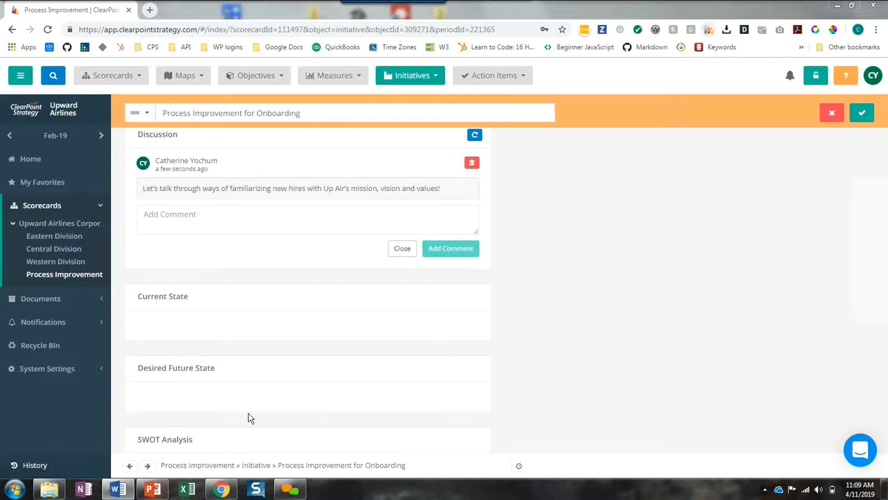
{"action": "left_click", "coordinate": [223, 331]}
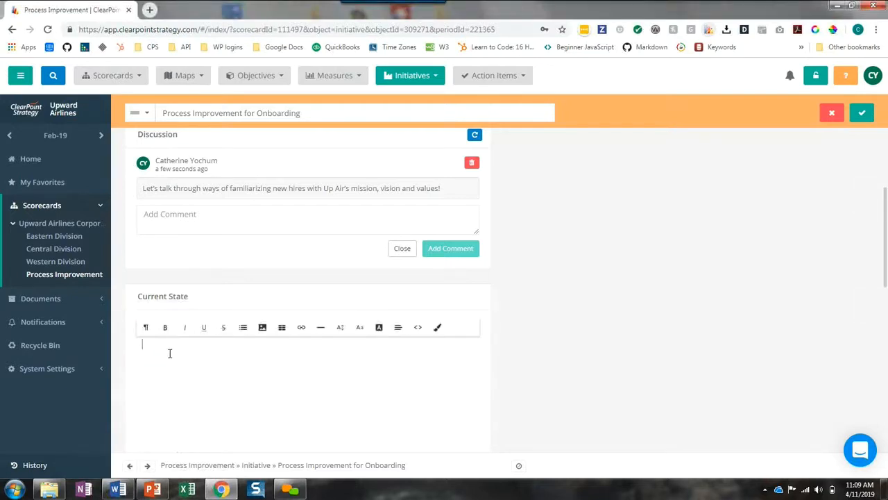
{"action": "type", "text": "Currently, our onboarding process is out of date. We have some very comprehensive training decks for each individual task, but we are missing some key information about company culture and general expectations. We also have received some feedback that the presentations are not very engaging."}
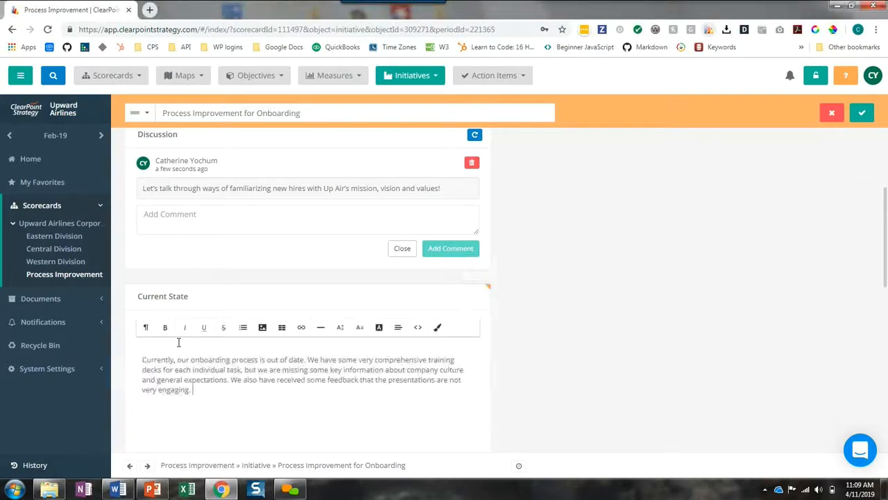
{"action": "left_click", "coordinate": [179, 350]}
{"action": "left_click", "coordinate": [156, 348]}
{"action": "key", "text": "Delete"}
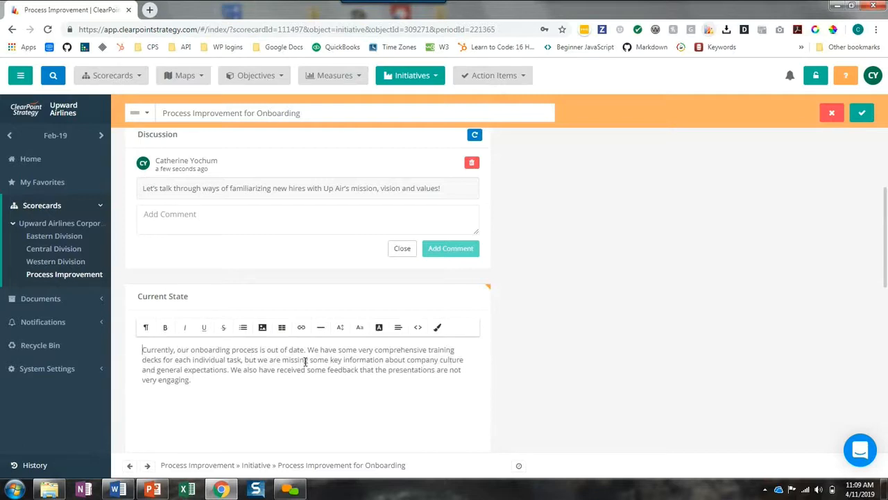
Paste the paragraph beginning "We would like to make sure that our onboarding process is welcoming" into Desired Future State and remove the leading blank line
{"action": "scroll", "coordinate": [309, 368], "scroll_direction": "down", "scroll_amount": 1}
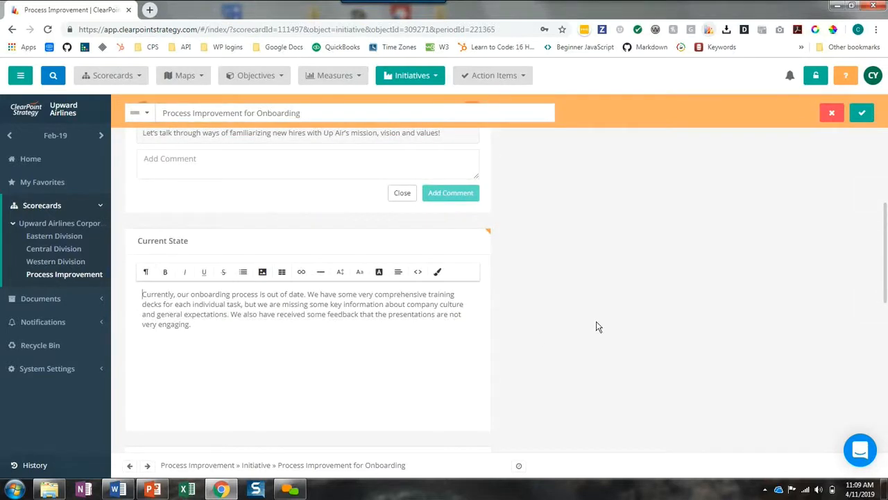
{"action": "scroll", "coordinate": [597, 329], "scroll_direction": "down", "scroll_amount": 1}
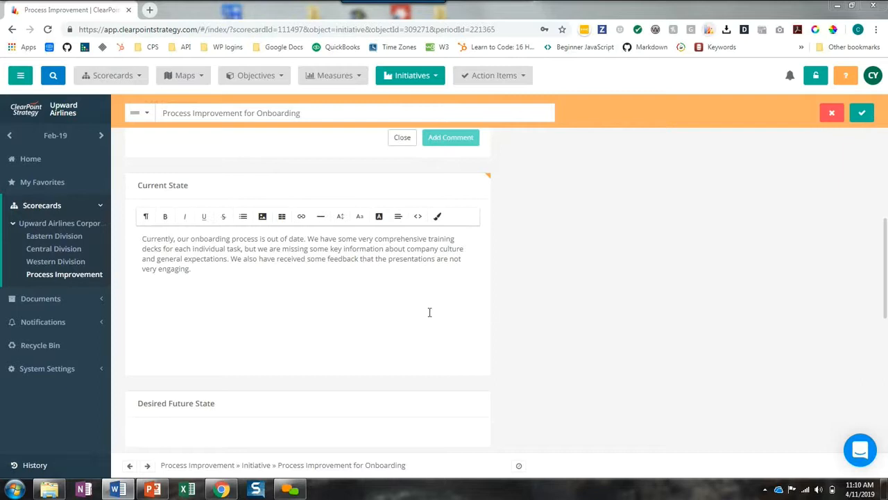
{"action": "scroll", "coordinate": [517, 308], "scroll_direction": "down", "scroll_amount": 1}
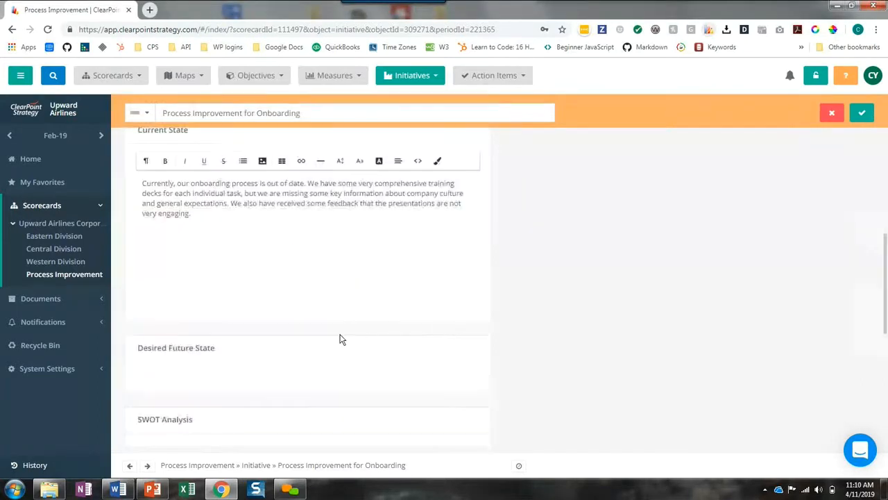
{"action": "left_click", "coordinate": [259, 373]}
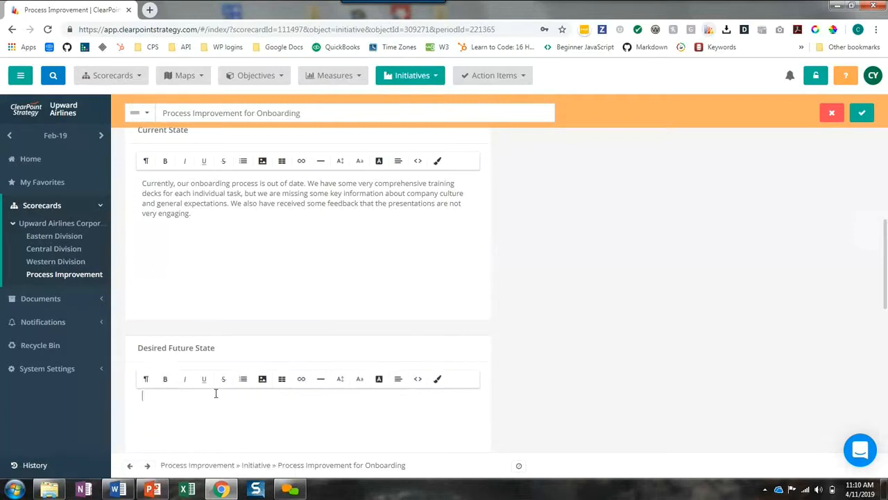
{"action": "type", "text": "We would like to make sure that our onboarding process is welcoming, fun, and engaging. All important information should be covered, especially company culture and expectations. We would like to include some new activities that will hopefully drive home both of those points."}
{"action": "left_click", "coordinate": [172, 397]}
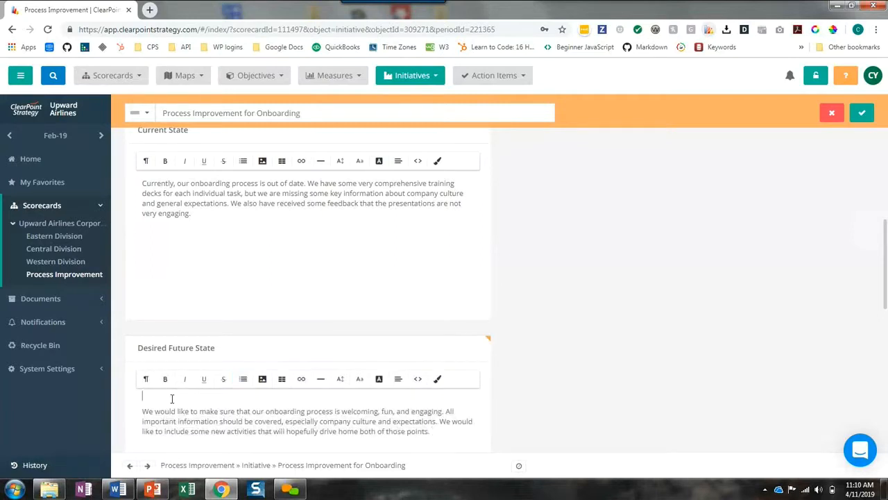
{"action": "key", "text": "Delete"}
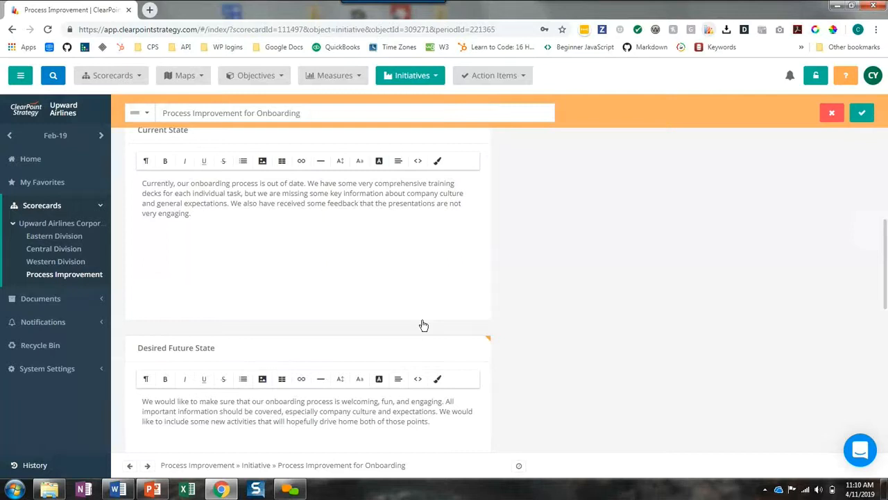
Paste the Strengths, Weaknesses, Opportunities and Threats text into the SWOT Analysis field
{"action": "scroll", "coordinate": [421, 323], "scroll_direction": "down", "scroll_amount": 2}
{"action": "scroll", "coordinate": [393, 336], "scroll_direction": "down", "scroll_amount": 2}
{"action": "left_click", "coordinate": [254, 379]}
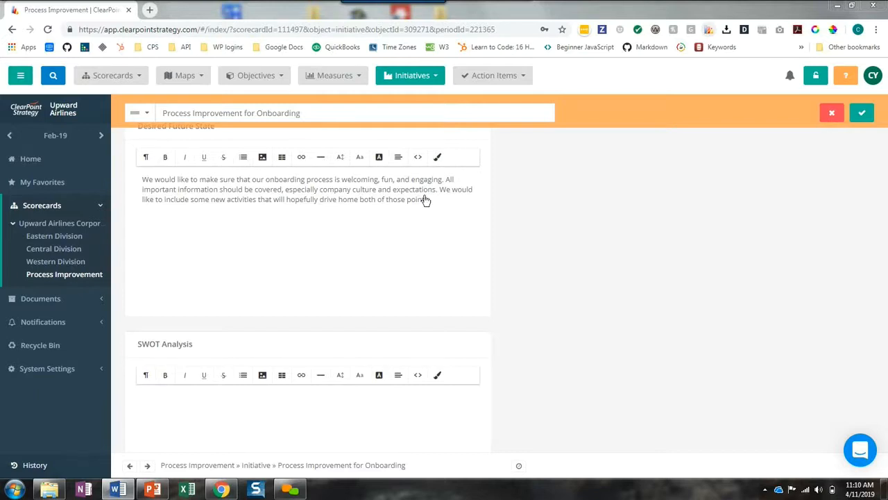
{"action": "left_click", "coordinate": [334, 418]}
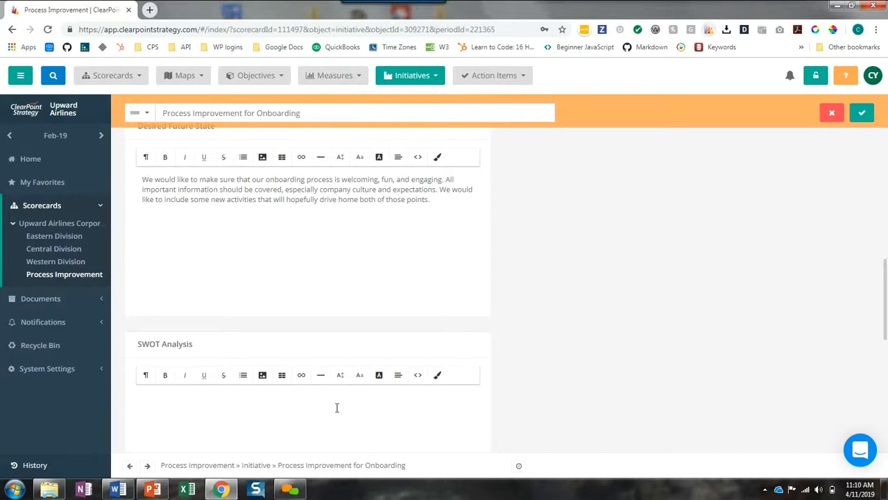
{"action": "type", "text": "Weaknesses: Right now we are missing some key components and our process is not very engaging"}
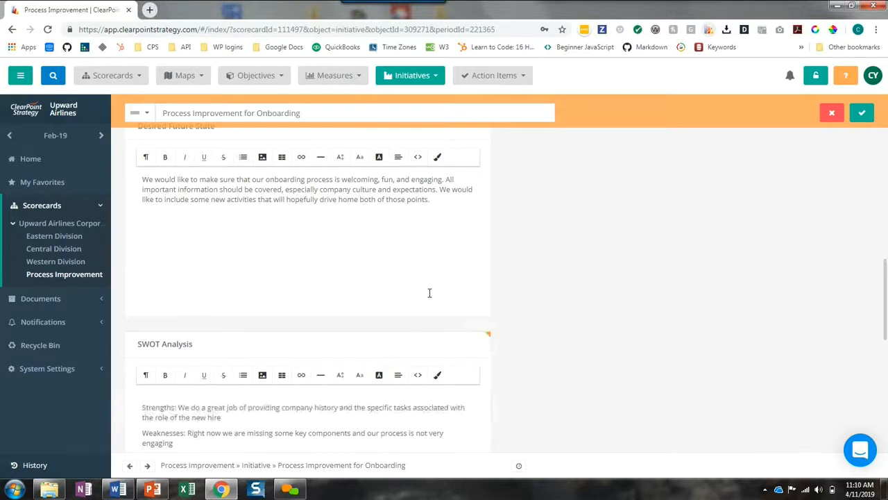
Paste the paragraph beginning "Those impacted in the onboarding process include new employees" into Customer Perspective and remove the blank line above it
{"action": "scroll", "coordinate": [420, 326], "scroll_direction": "down", "scroll_amount": 4}
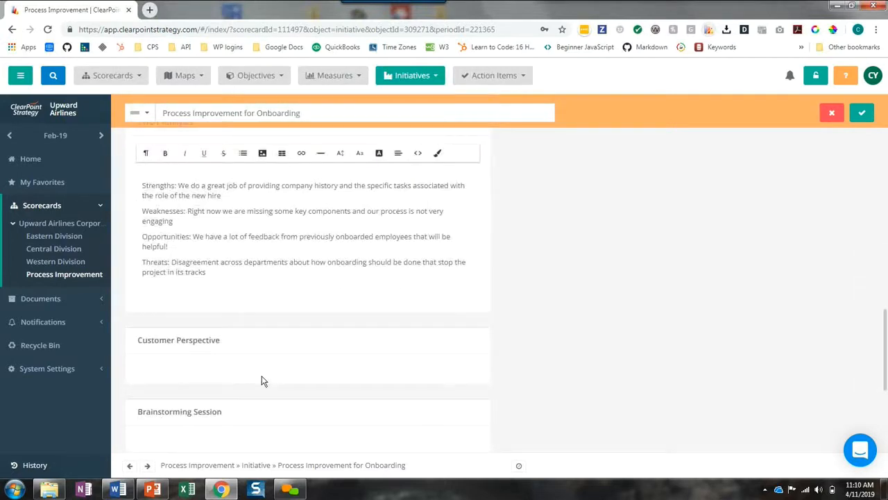
{"action": "left_click", "coordinate": [228, 389]}
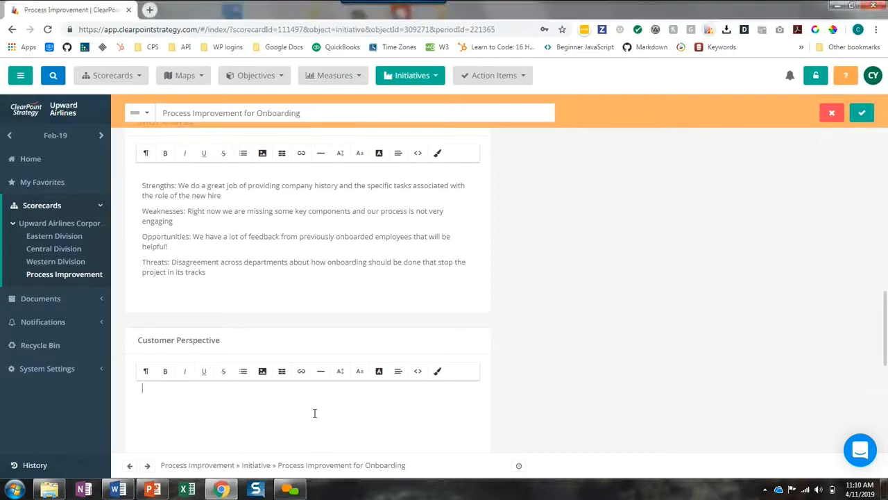
{"action": "type", "text": "Those impacted in the onboarding process include new employees receiving onboarding and the teams who are counting on new hires to be effectively brought up to speed."}
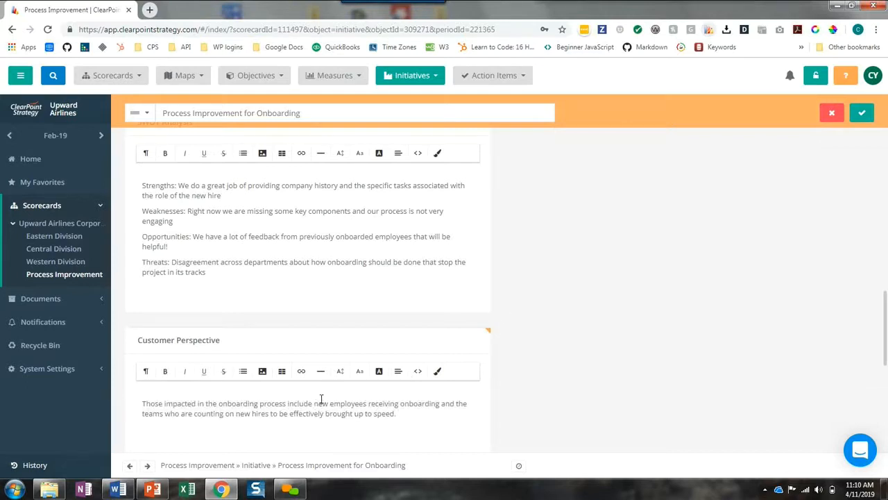
{"action": "scroll", "coordinate": [626, 371], "scroll_direction": "down", "scroll_amount": 2}
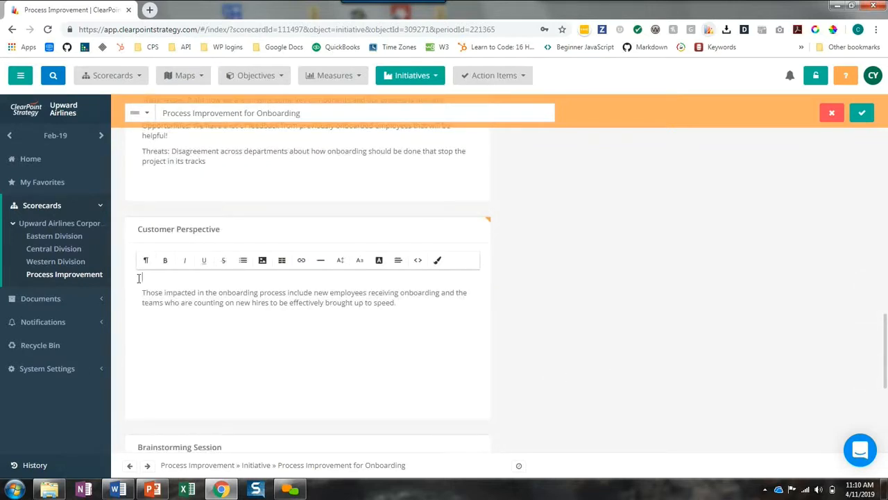
{"action": "key", "text": "Delete"}
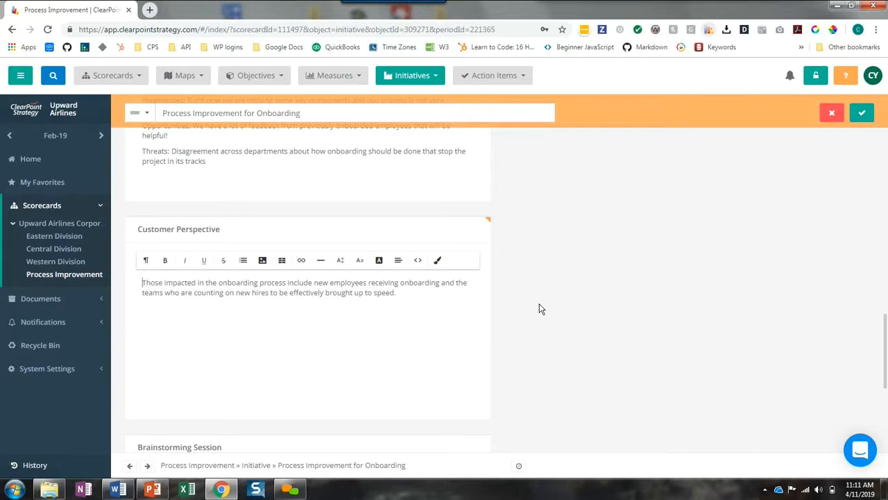
Insert the photo of the sticky-note whiteboard session into the Brainstorming Session field and save the initiative's edits
{"action": "scroll", "coordinate": [539, 304], "scroll_direction": "down", "scroll_amount": 1}
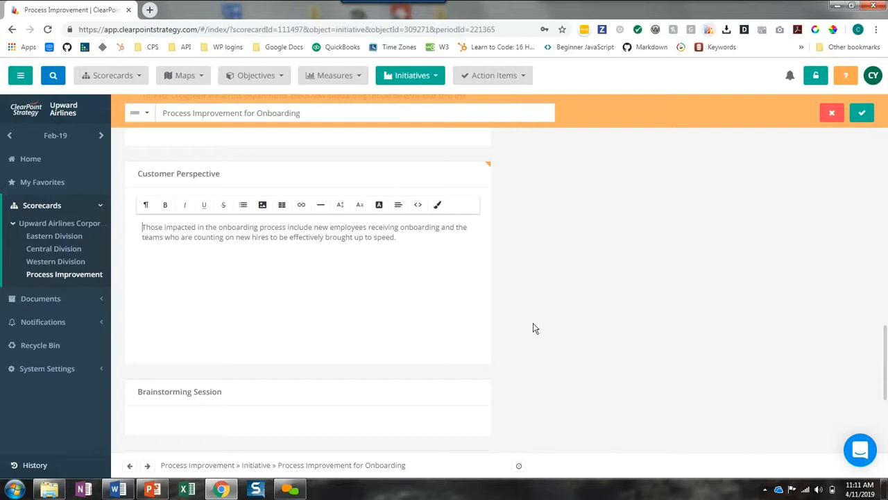
{"action": "left_click", "coordinate": [251, 426]}
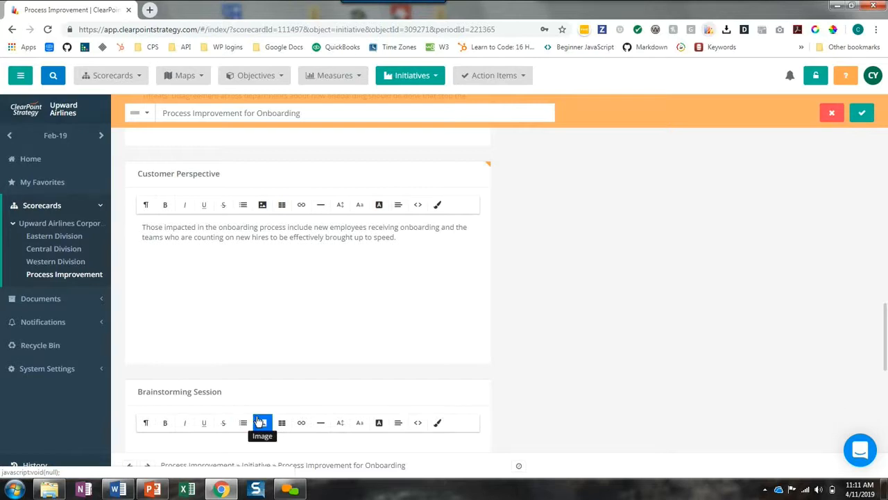
{"action": "scroll", "coordinate": [303, 401], "scroll_direction": "down", "scroll_amount": 2}
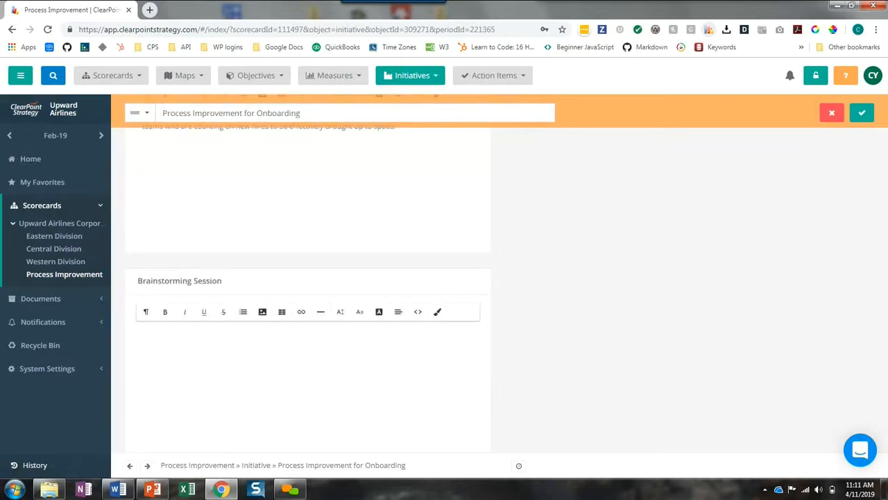
{"action": "left_click_drag", "start_coordinate": [219, 387], "coordinate": [246, 383]}
{"action": "scroll", "coordinate": [290, 332], "scroll_direction": "down", "scroll_amount": 1}
{"action": "left_click_drag", "start_coordinate": [154, 52], "coordinate": [232, 387]}
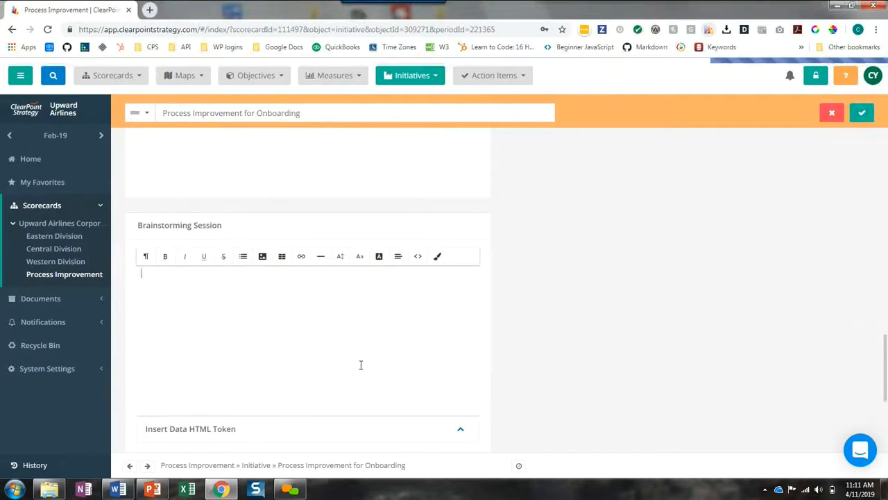
{"action": "scroll", "coordinate": [347, 359], "scroll_direction": "down", "scroll_amount": 3}
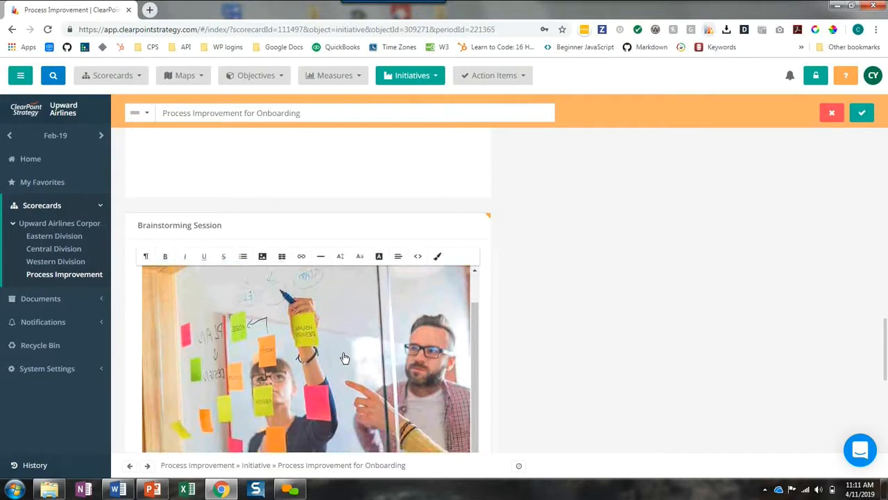
{"action": "left_click", "coordinate": [863, 113]}
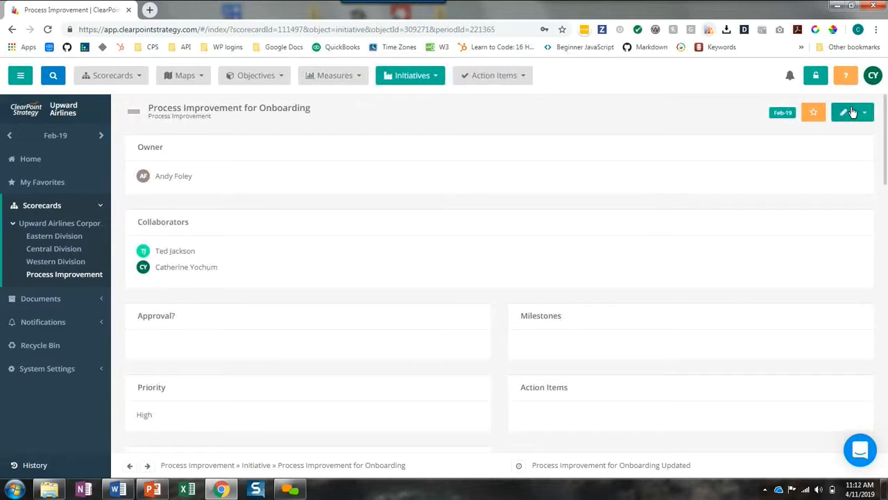
Add the milestones "Review forms and documents required for new hires", "Meetings with department heads" and "Create draft onboarding schedule" in bulk and save the initiative
{"action": "scroll", "coordinate": [641, 287], "scroll_direction": "down", "scroll_amount": 3}
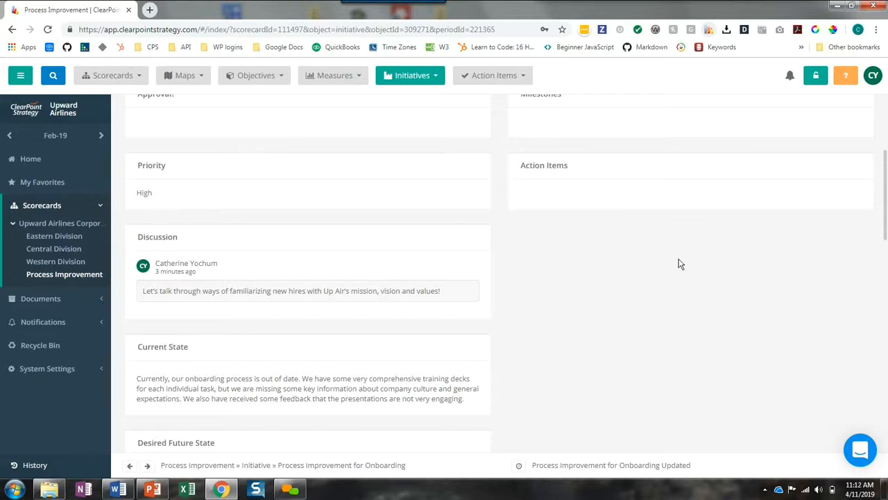
{"action": "scroll", "coordinate": [673, 271], "scroll_direction": "up", "scroll_amount": 3}
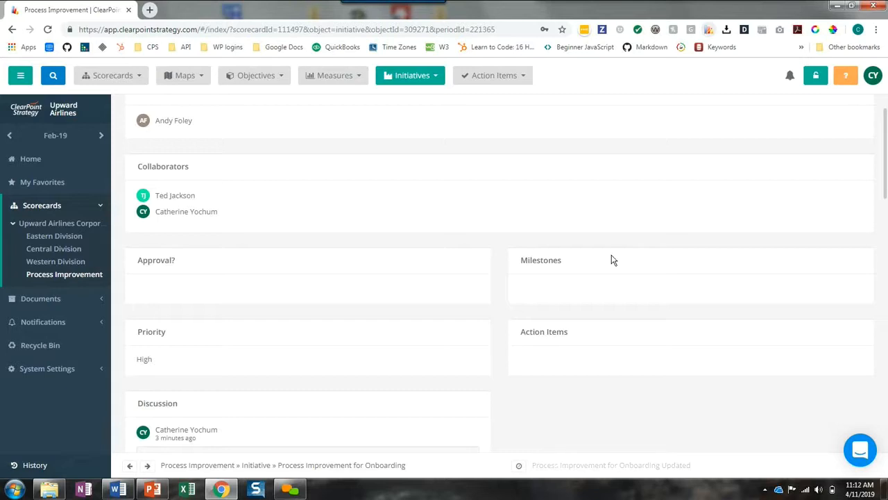
{"action": "scroll", "coordinate": [612, 259], "scroll_direction": "up", "scroll_amount": 2}
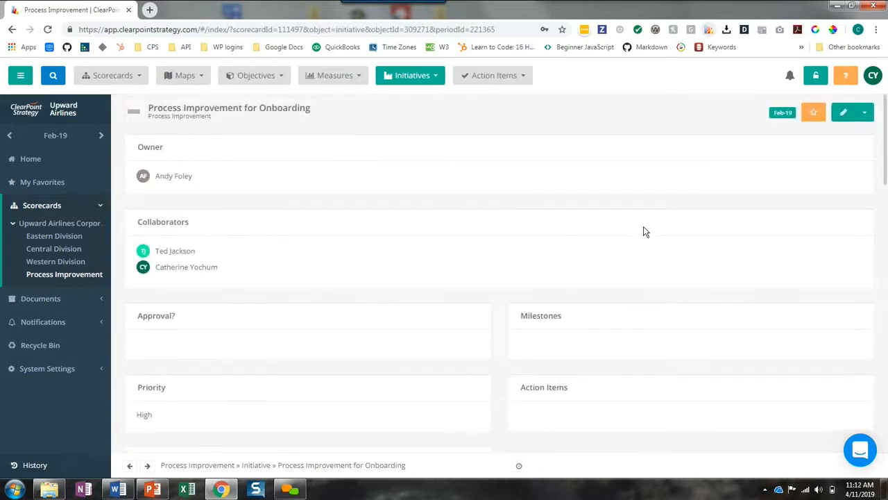
{"action": "left_click", "coordinate": [843, 115]}
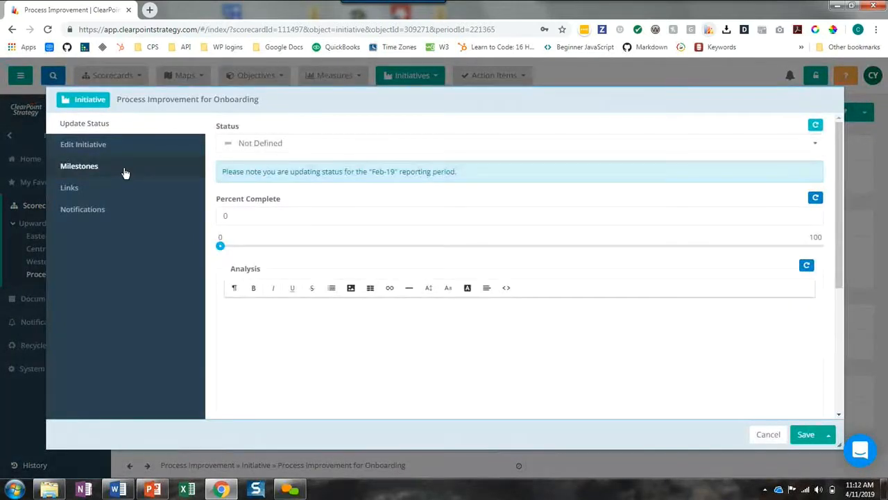
{"action": "left_click", "coordinate": [125, 171]}
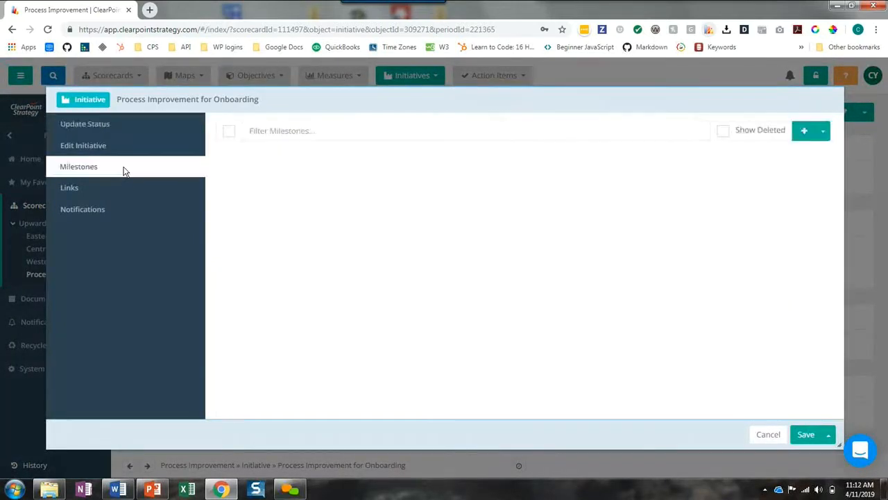
{"action": "left_click", "coordinate": [825, 136]}
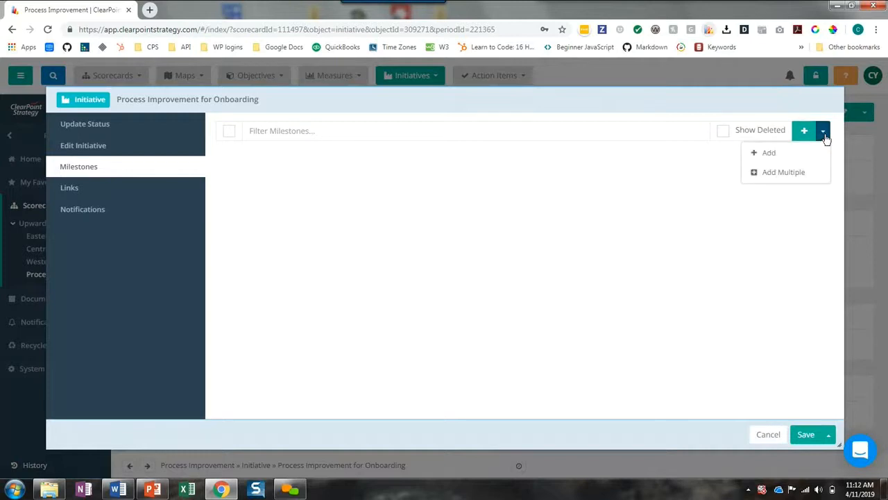
{"action": "left_click", "coordinate": [791, 173]}
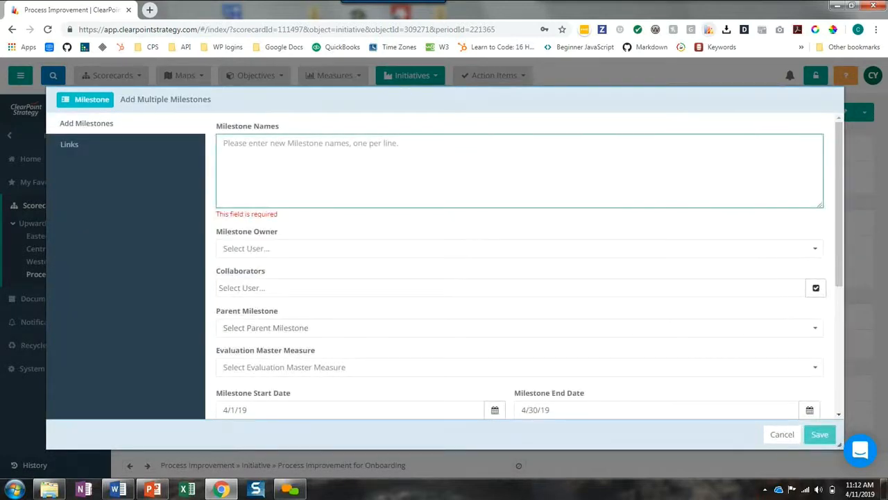
{"action": "key", "text": "alt+Tab"}
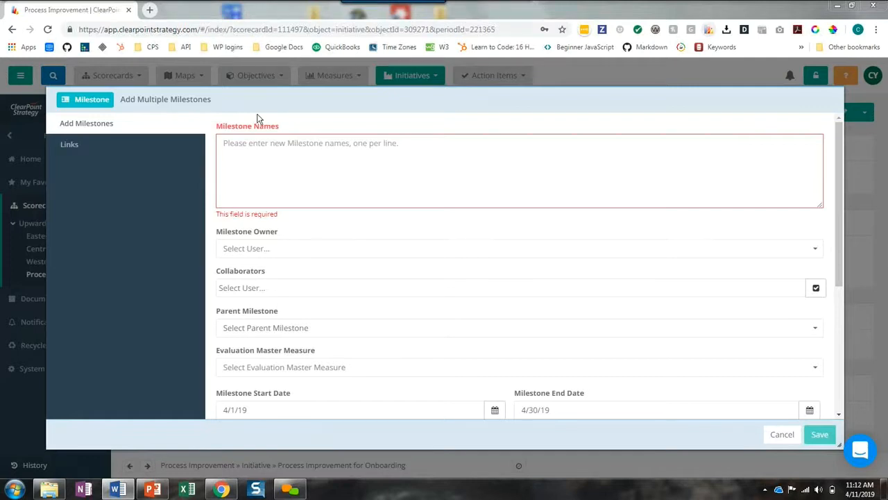
{"action": "left_click", "coordinate": [275, 160]}
{"action": "type", "text": "Review forms and documents required for new hires Meetings with department heads Create draft onboarding schedule"}
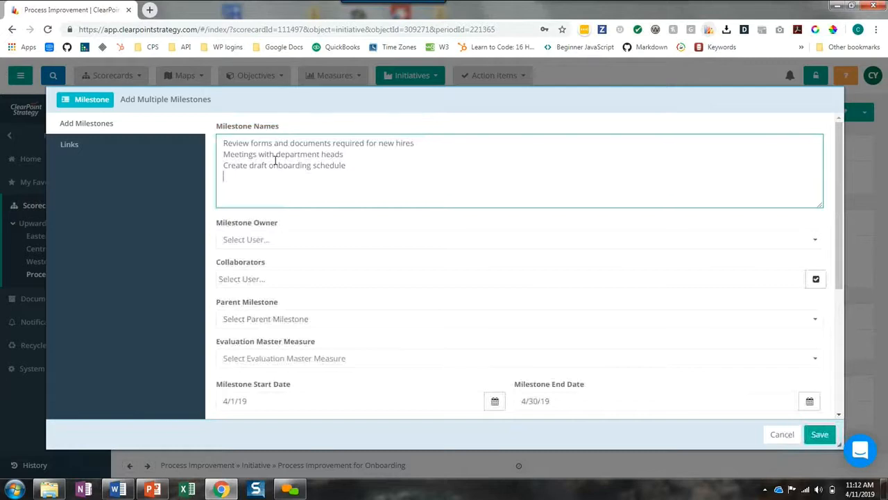
{"action": "left_click", "coordinate": [821, 437]}
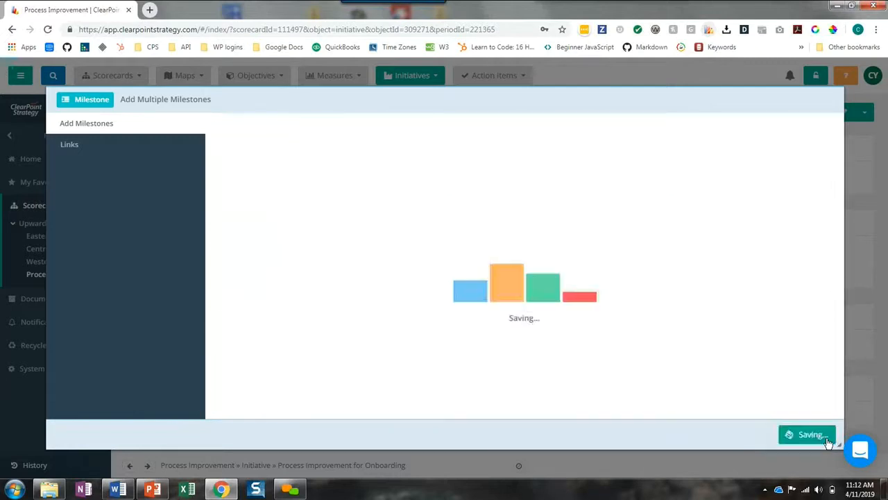
{"action": "left_click", "coordinate": [806, 434]}
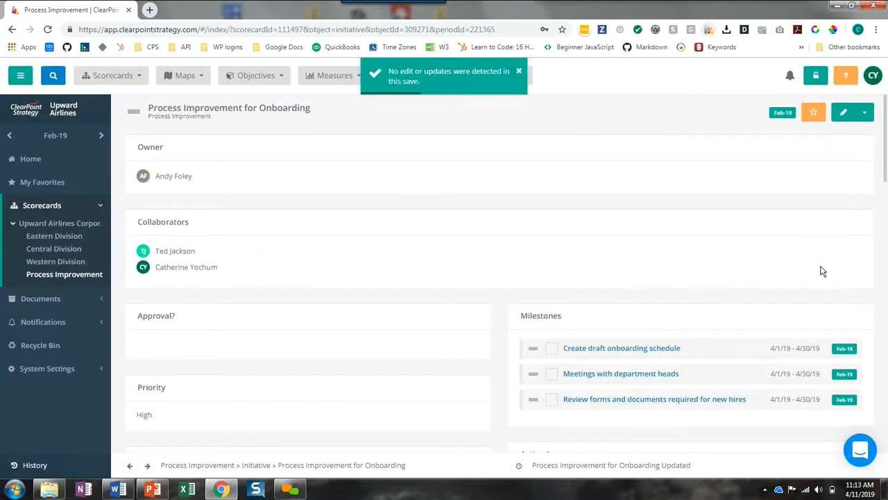
Add a milestone named "Plan Team Event" with "Create draft onboarding schedule" as its parent milestone and save it
{"action": "scroll", "coordinate": [821, 270], "scroll_direction": "down", "scroll_amount": 1}
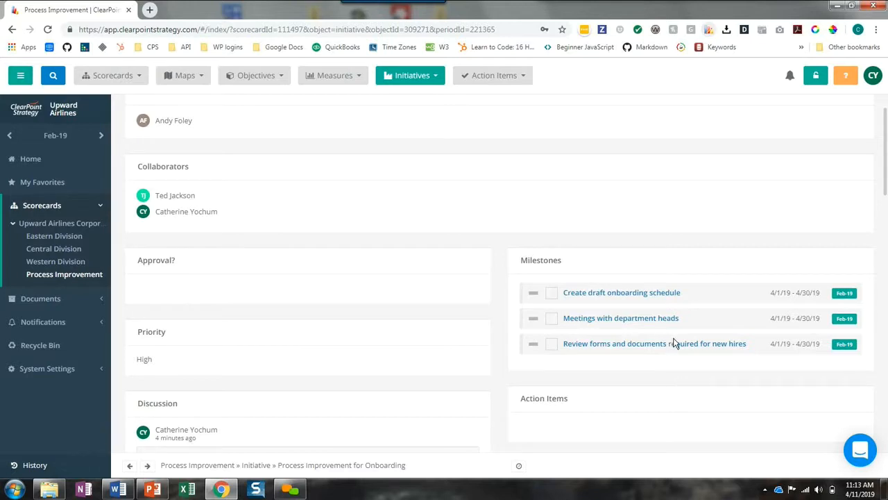
{"action": "left_click", "coordinate": [630, 263]}
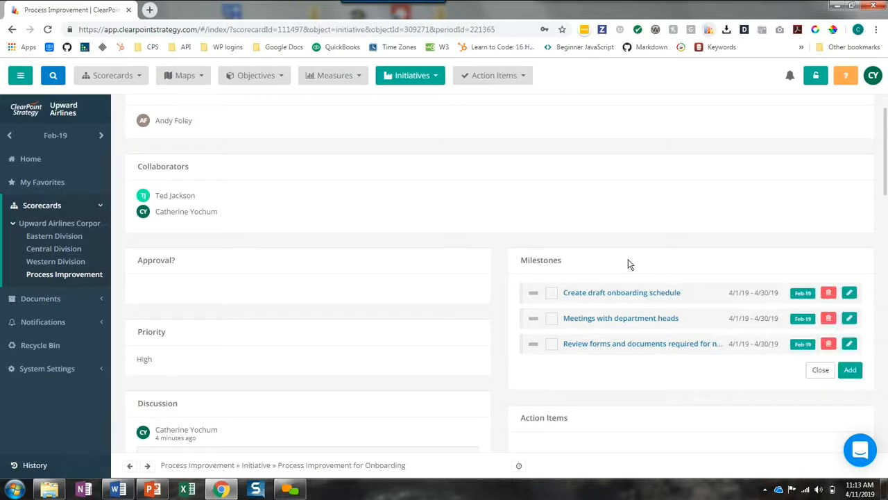
{"action": "left_click", "coordinate": [850, 370]}
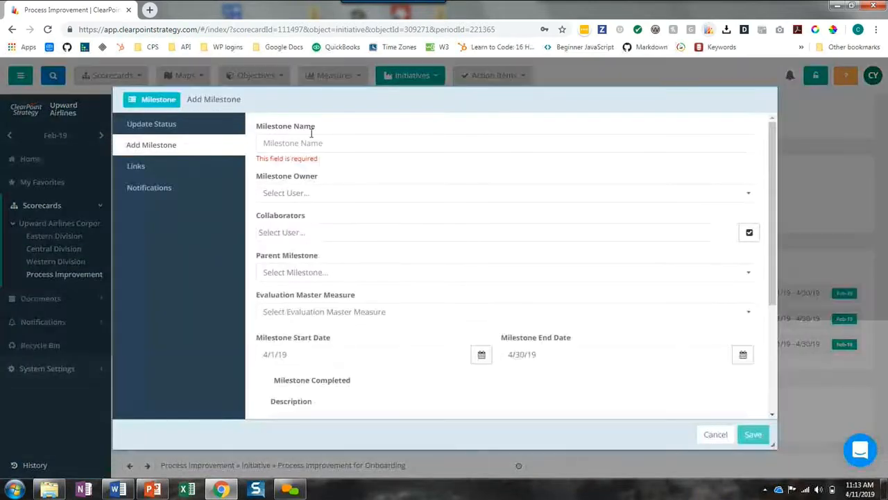
{"action": "left_click", "coordinate": [302, 142]}
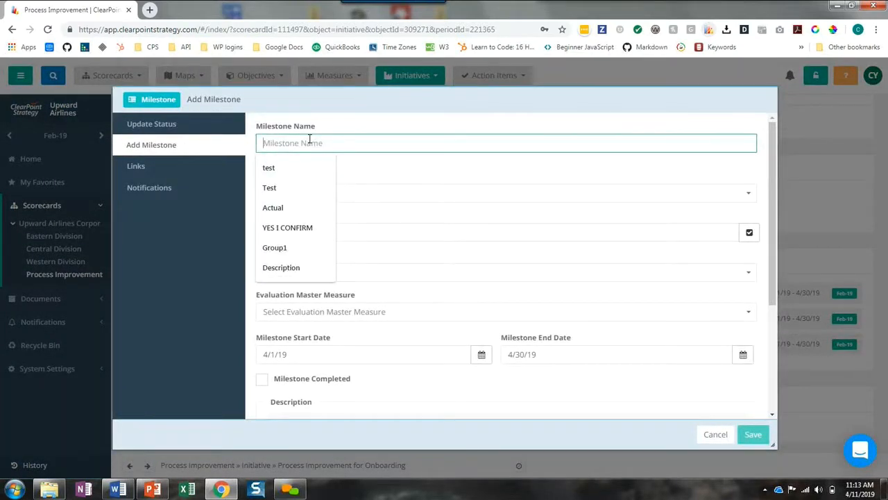
{"action": "type", "text": "P"}
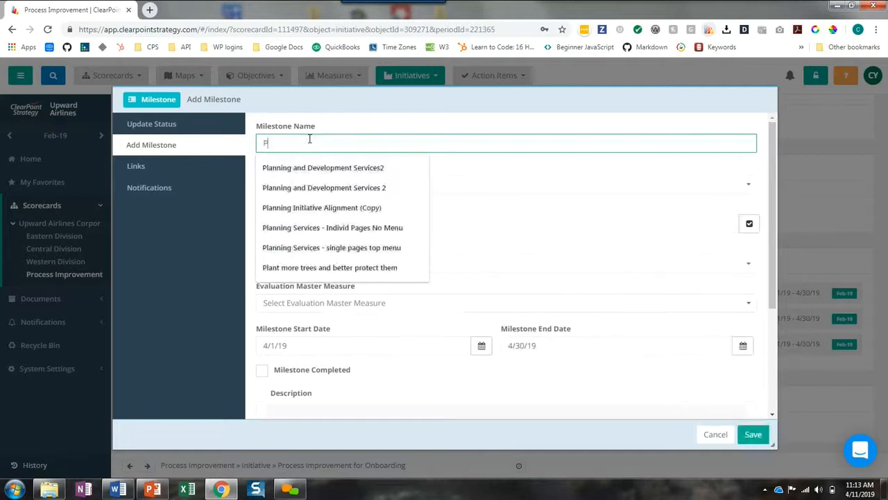
{"action": "type", "text": "lan Team "}
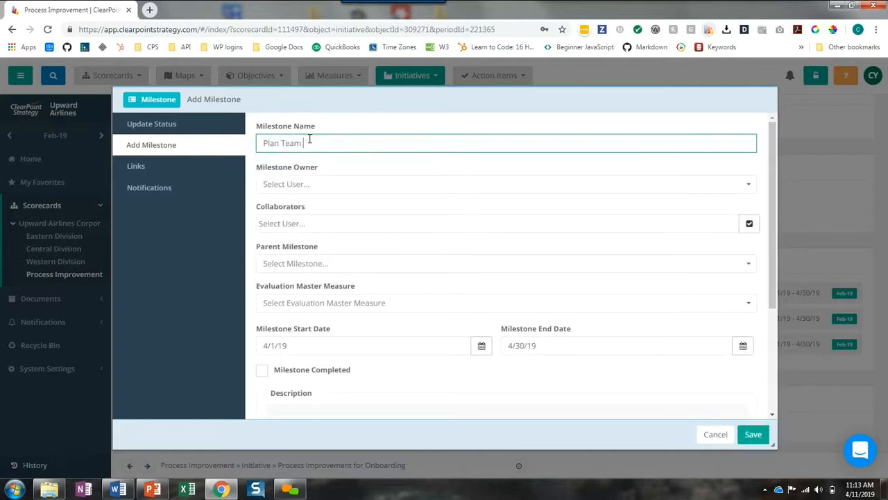
{"action": "type", "text": "Event"}
{"action": "left_click", "coordinate": [308, 264]}
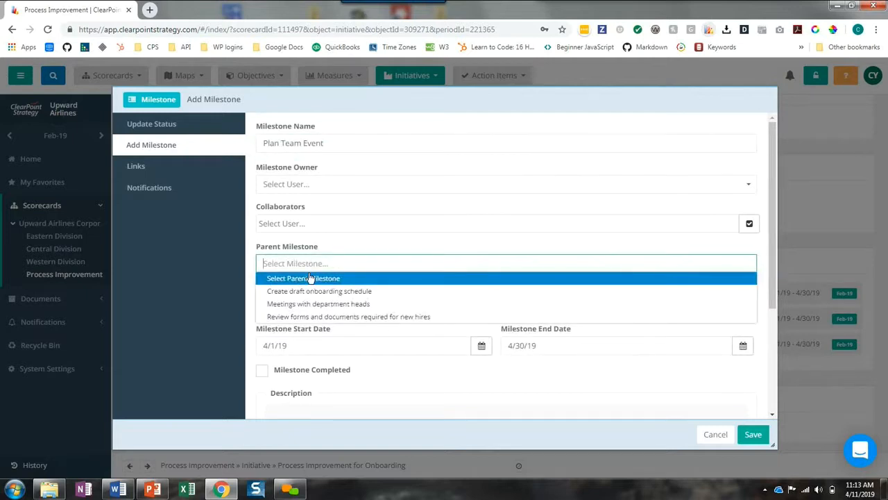
{"action": "left_click", "coordinate": [304, 292]}
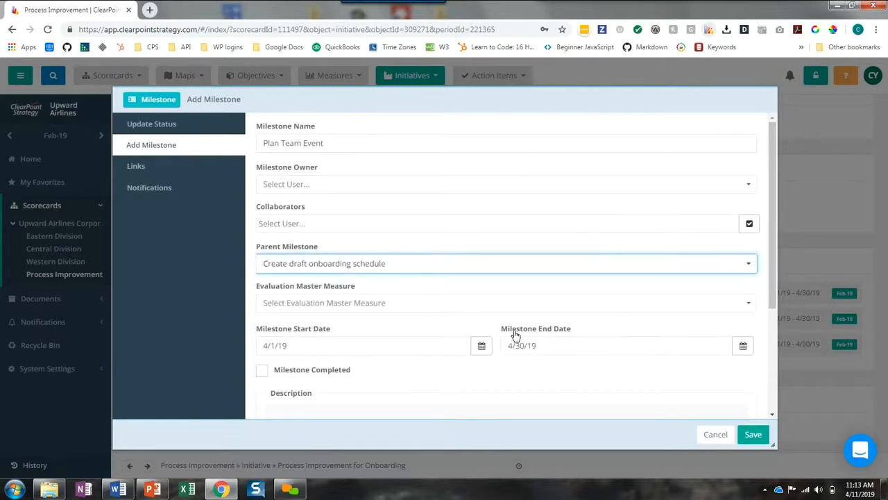
{"action": "left_click", "coordinate": [754, 435]}
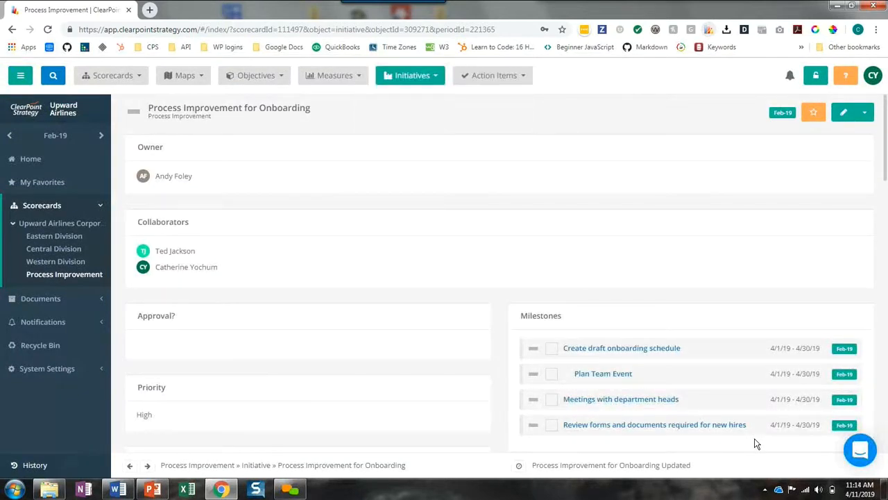
{"action": "scroll", "coordinate": [662, 317], "scroll_direction": "down", "scroll_amount": 1}
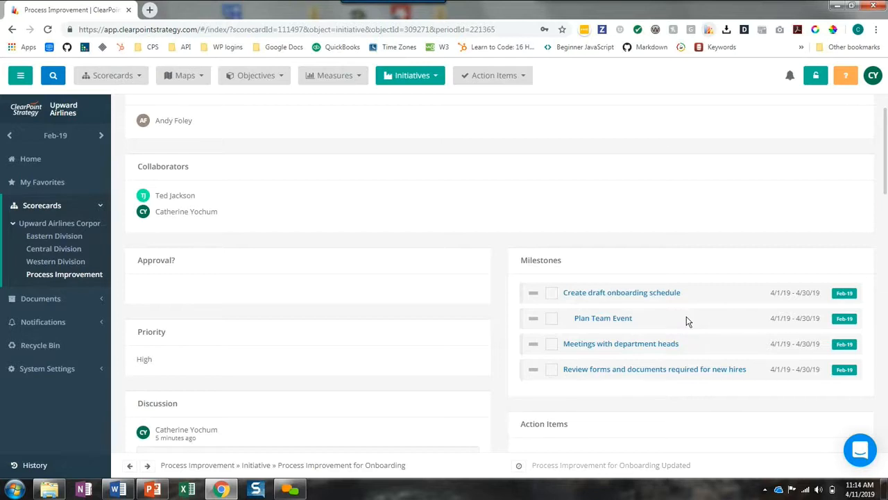
In the Gantt chart, move Create draft onboarding schedule to 5/18/19–6/17/19, Plan Team Event to 6/15/19–7/14/19 and Meetings with department heads to 5/14/19–6/13/19
{"action": "scroll", "coordinate": [680, 316], "scroll_direction": "down", "scroll_amount": 2}
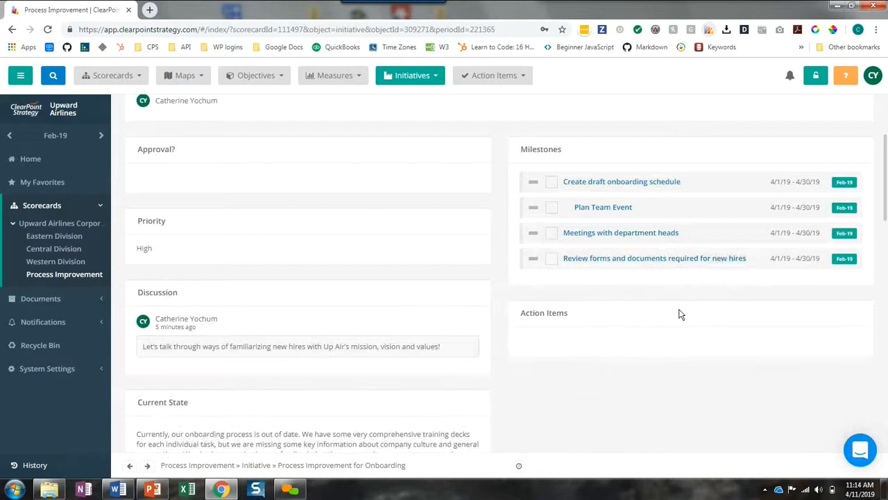
{"action": "scroll", "coordinate": [680, 316], "scroll_direction": "down", "scroll_amount": 10}
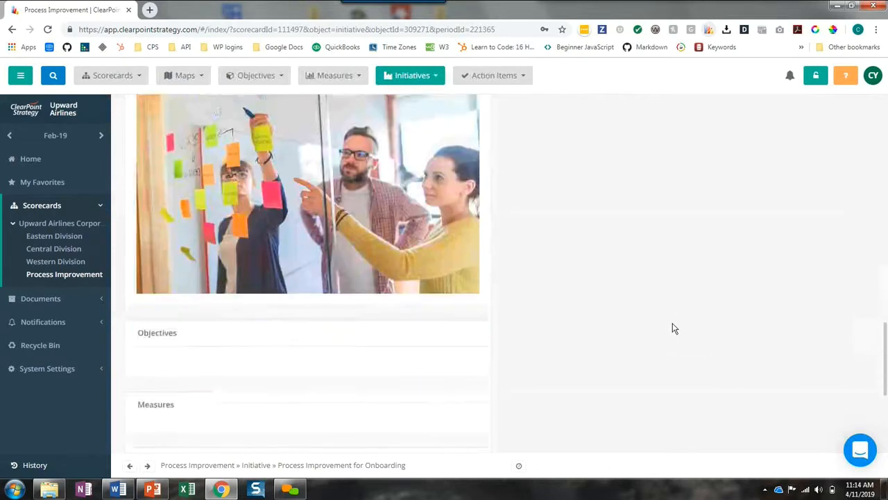
{"action": "scroll", "coordinate": [672, 323], "scroll_direction": "down", "scroll_amount": 3}
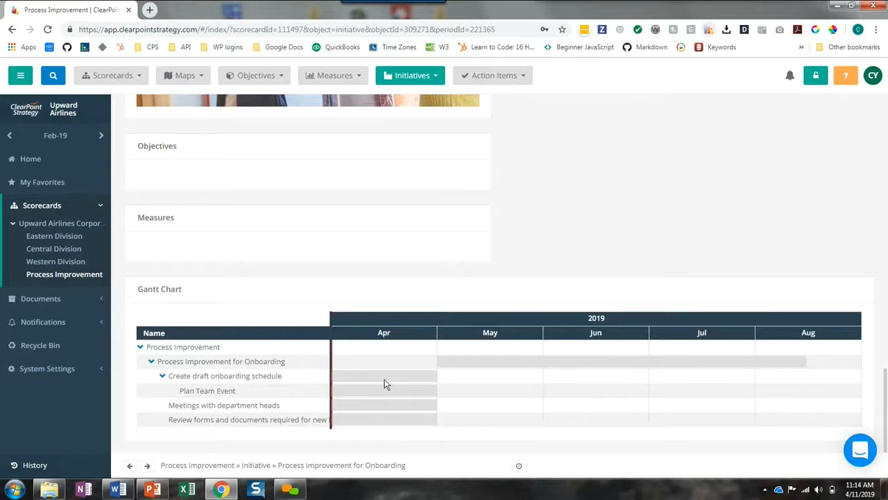
{"action": "left_click_drag", "start_coordinate": [383, 375], "coordinate": [548, 372]}
{"action": "left_click_drag", "start_coordinate": [408, 392], "coordinate": [682, 400]}
{"action": "left_click_drag", "start_coordinate": [412, 409], "coordinate": [555, 407]}
Set the Process Improvement for Onboarding bar in the Gantt chart to Above Plan status and 66 percent complete
{"action": "double_click", "coordinate": [494, 364]}
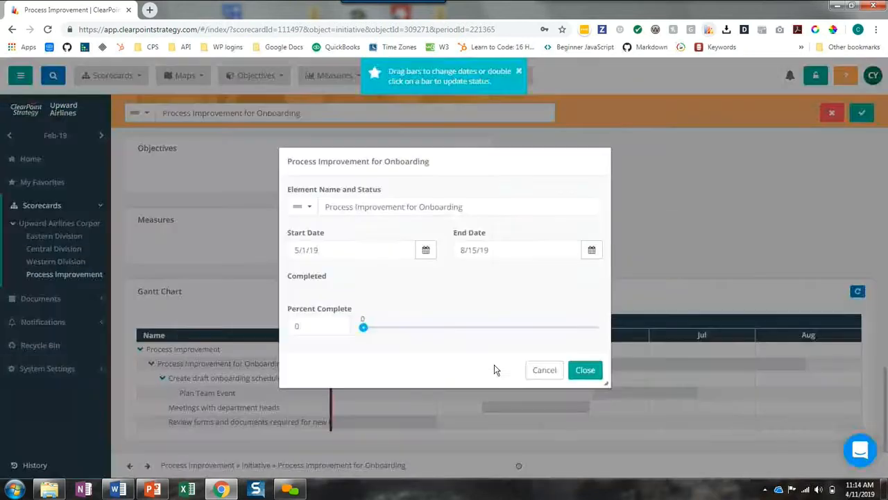
{"action": "left_click", "coordinate": [303, 206]}
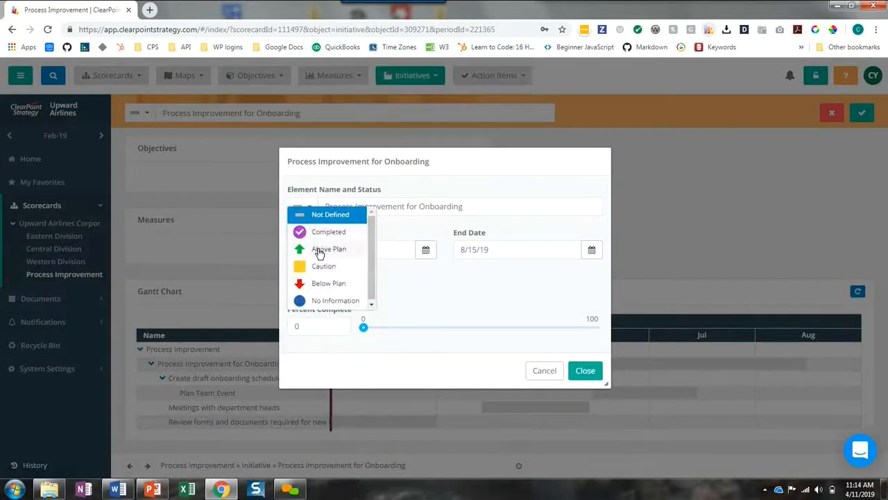
{"action": "left_click", "coordinate": [321, 249]}
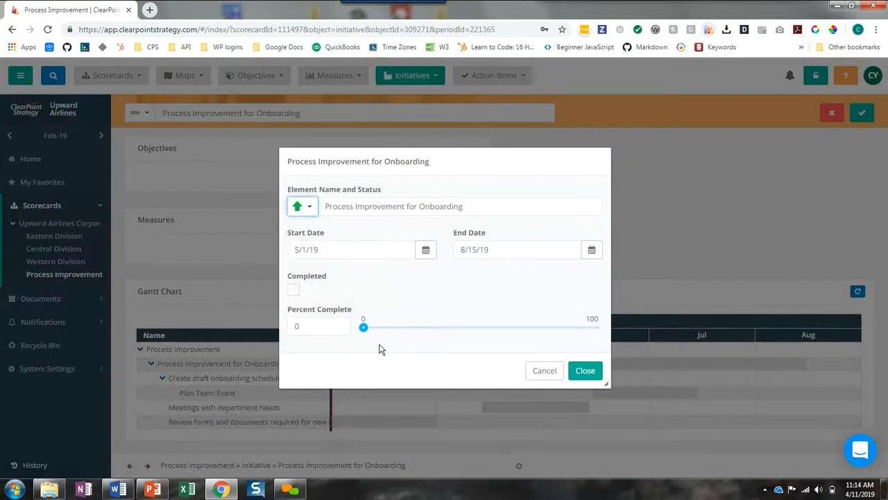
{"action": "left_click", "coordinate": [518, 329]}
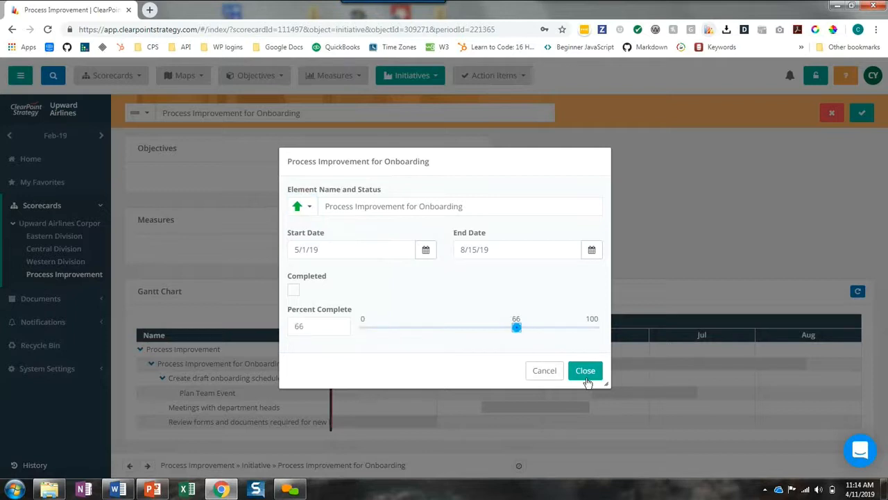
{"action": "left_click", "coordinate": [585, 370]}
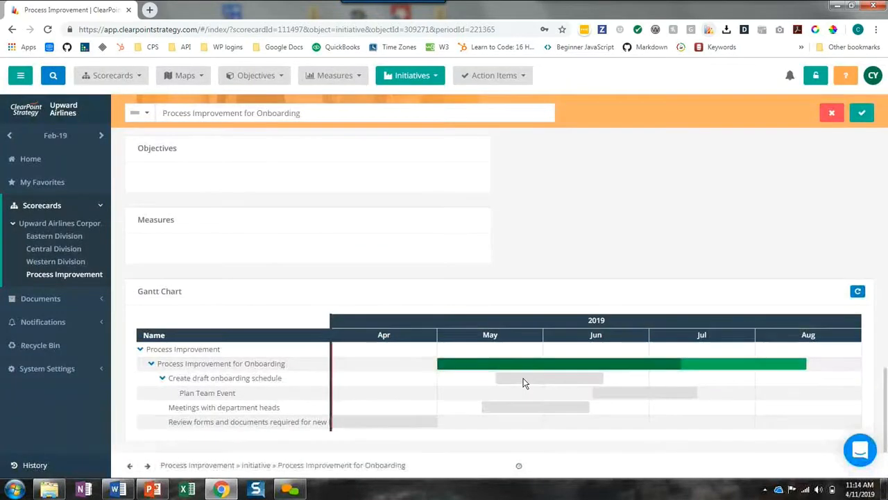
Set the Create draft onboarding schedule milestone in the Gantt chart to Caution status and 54 percent complete
{"action": "double_click", "coordinate": [525, 382]}
{"action": "left_click", "coordinate": [303, 208]}
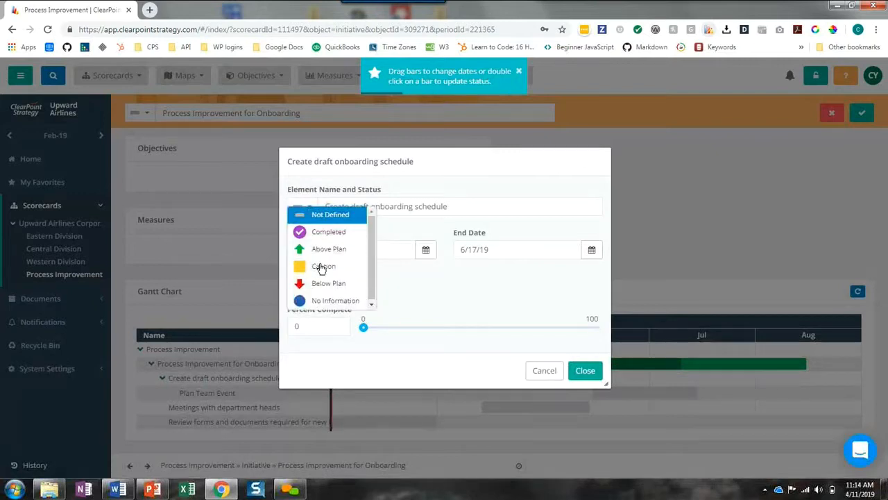
{"action": "left_click", "coordinate": [322, 266]}
{"action": "left_click", "coordinate": [488, 327]}
{"action": "left_click", "coordinate": [574, 370]}
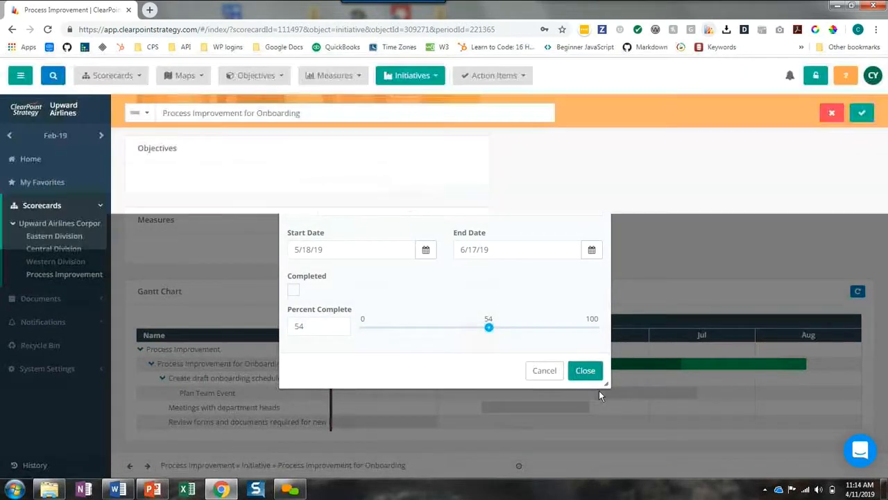
Set the Plan Team Event milestone to Caution status and 52 percent complete, and save the Gantt chart changes
{"action": "double_click", "coordinate": [600, 393]}
{"action": "left_click", "coordinate": [300, 206]}
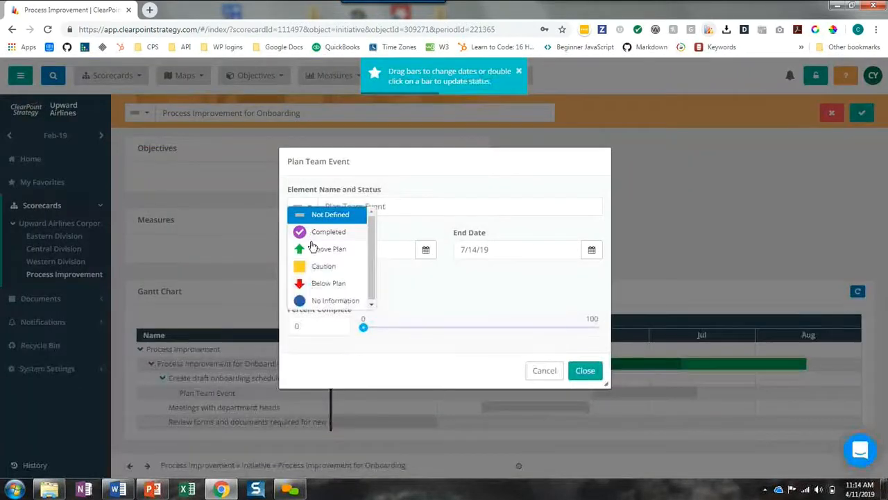
{"action": "left_click", "coordinate": [317, 267]}
{"action": "left_click", "coordinate": [483, 327]}
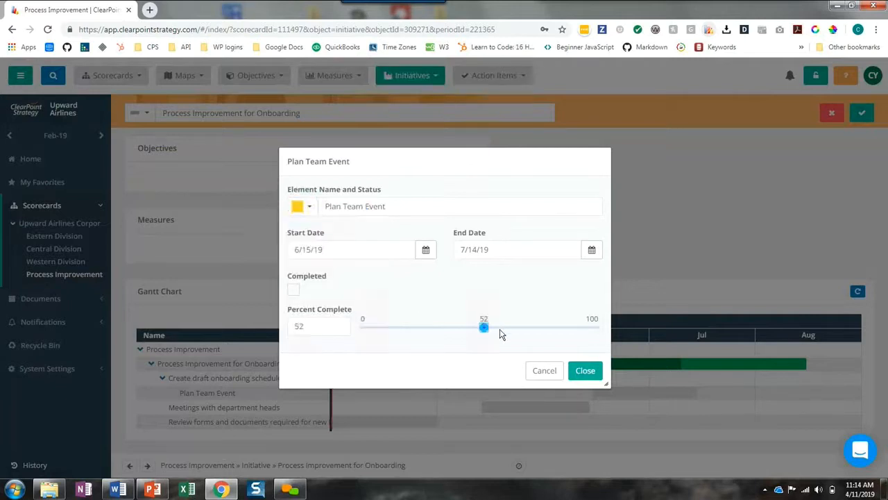
{"action": "left_click", "coordinate": [582, 370]}
{"action": "left_click", "coordinate": [861, 114]}
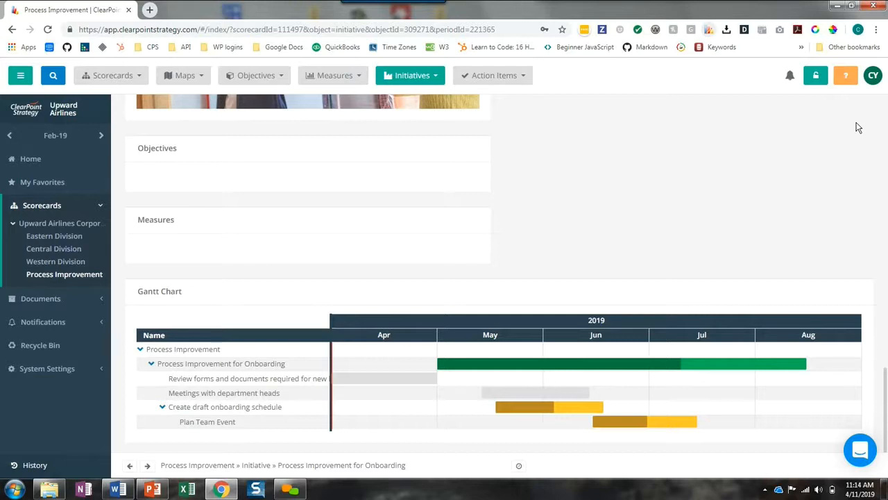
Add a new action item to the initiative's Action Items field and name it "Order tshirts for new hires"
{"action": "scroll", "coordinate": [783, 177], "scroll_direction": "up", "scroll_amount": 5}
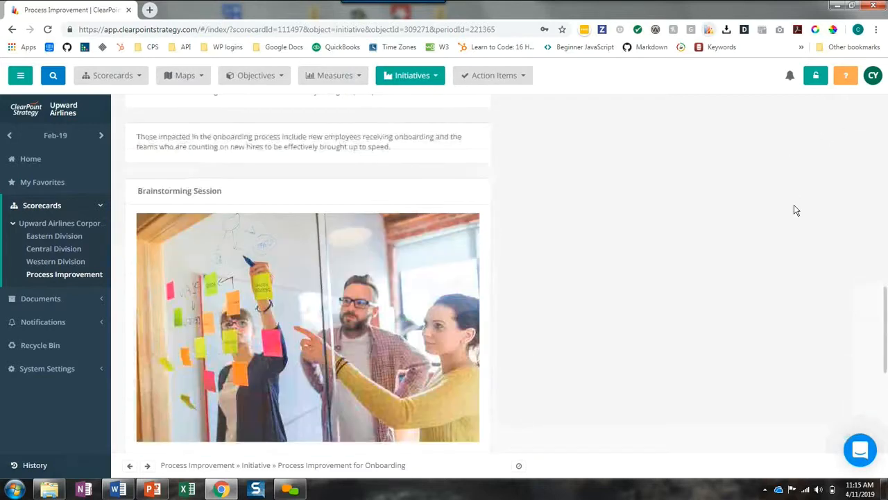
{"action": "scroll", "coordinate": [796, 211], "scroll_direction": "up", "scroll_amount": 6}
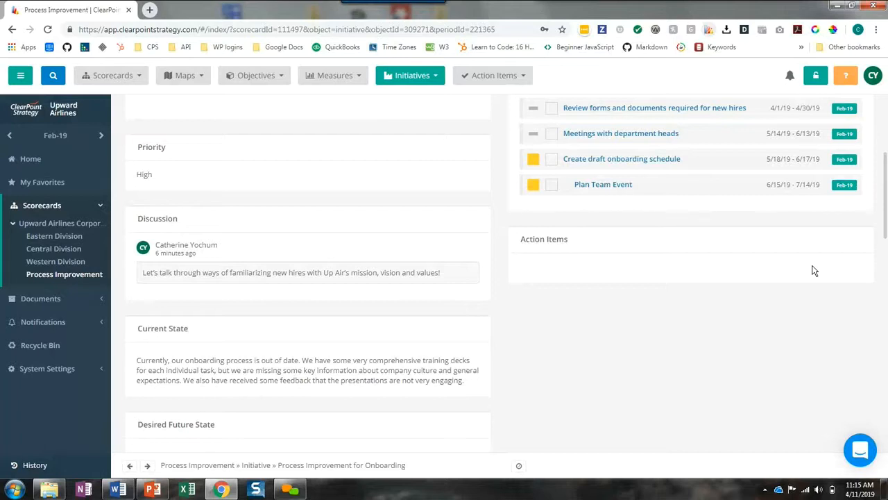
{"action": "right_click", "coordinate": [699, 240]}
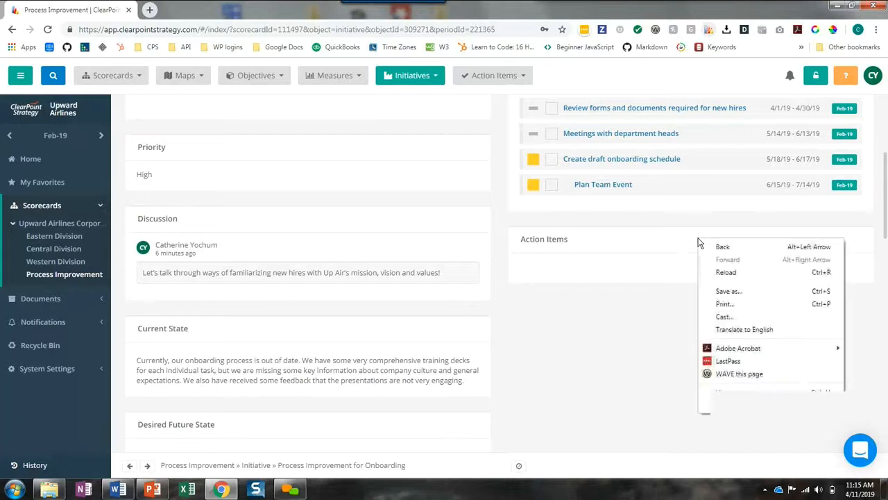
{"action": "left_click", "coordinate": [700, 240]}
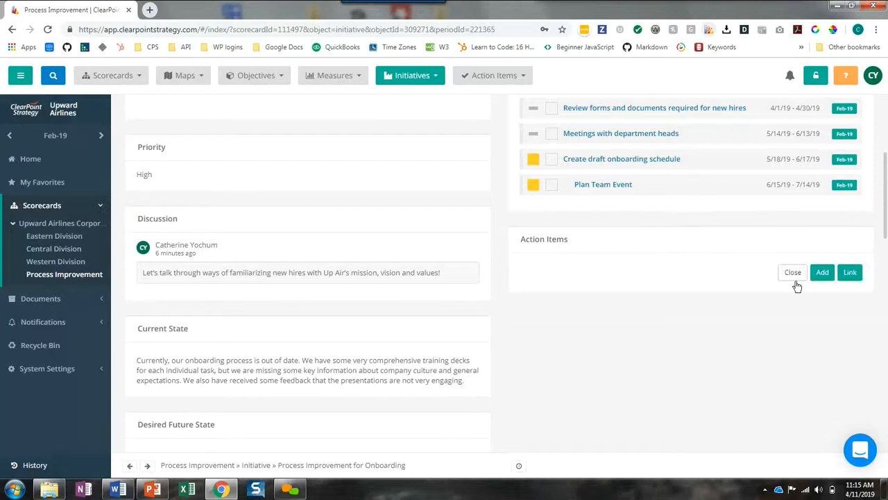
{"action": "left_click", "coordinate": [821, 272]}
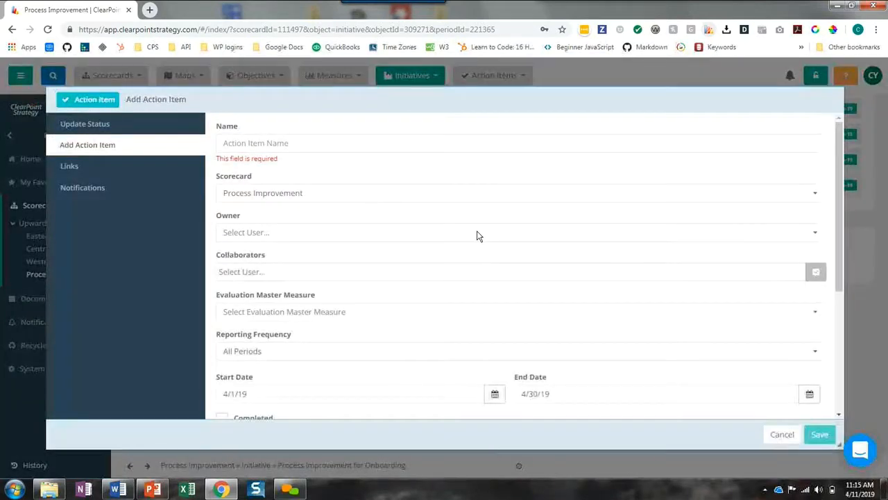
{"action": "left_click", "coordinate": [265, 142]}
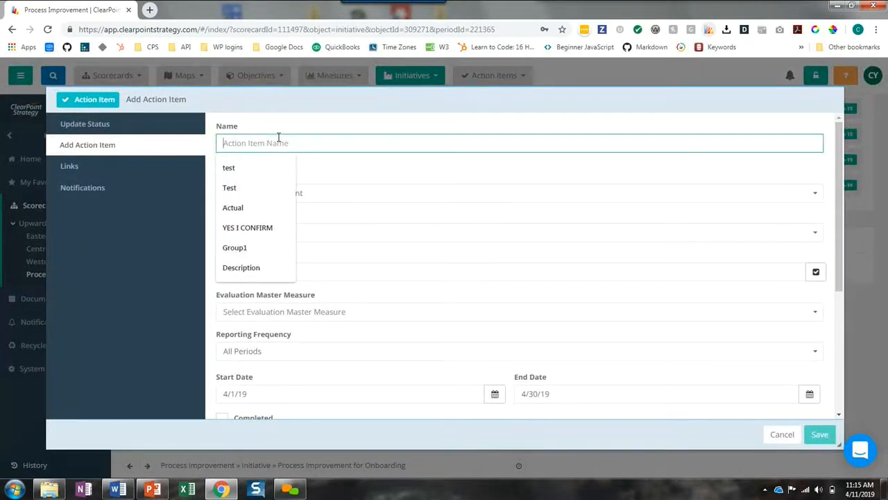
{"action": "type", "text": "Order t"}
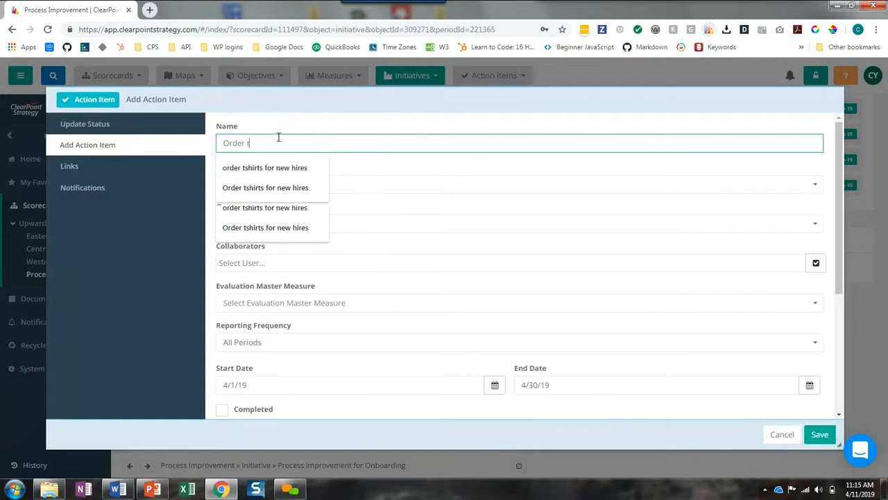
{"action": "type", "text": "shirts for new hires"}
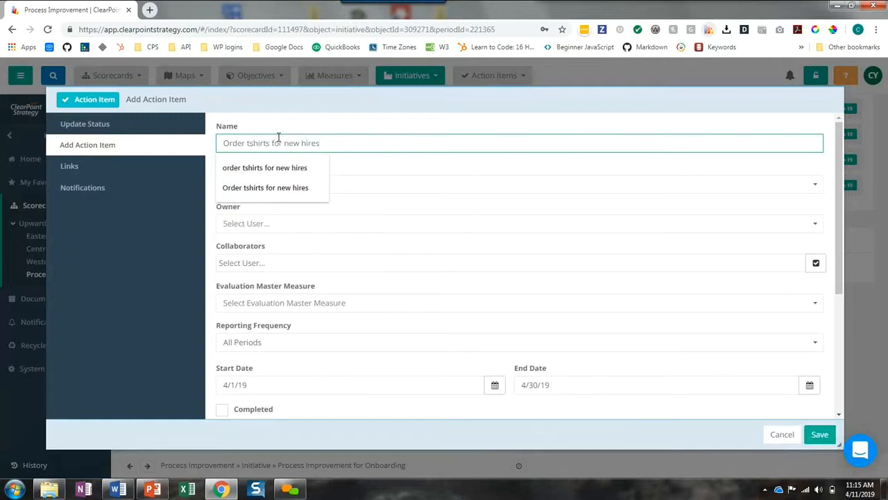
{"action": "left_click", "coordinate": [357, 168]}
{"action": "scroll", "coordinate": [386, 324], "scroll_direction": "down", "scroll_amount": 1}
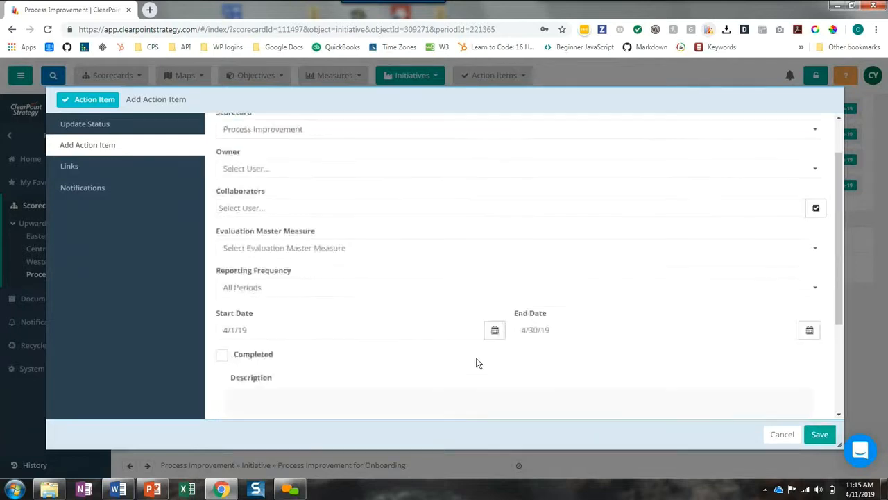
Set the action item's start date to 5/8/19 and its end date to 5/15/19, and save it
{"action": "left_click", "coordinate": [494, 330]}
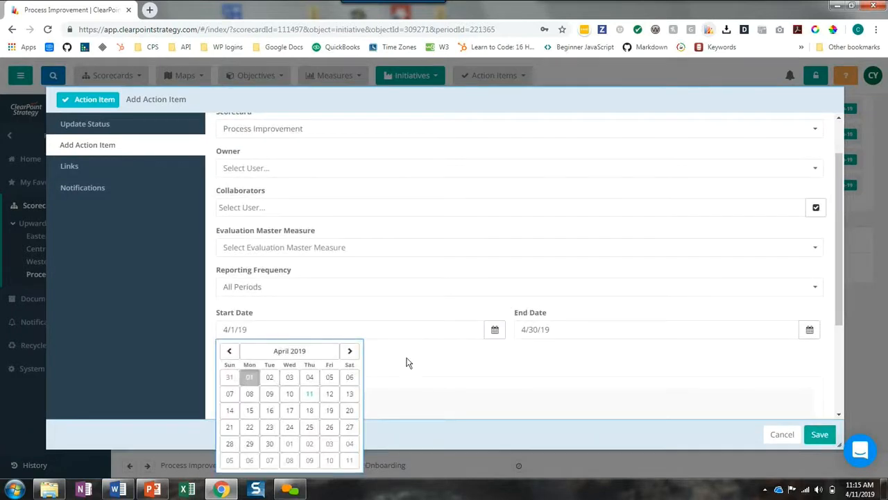
{"action": "left_click", "coordinate": [319, 354]}
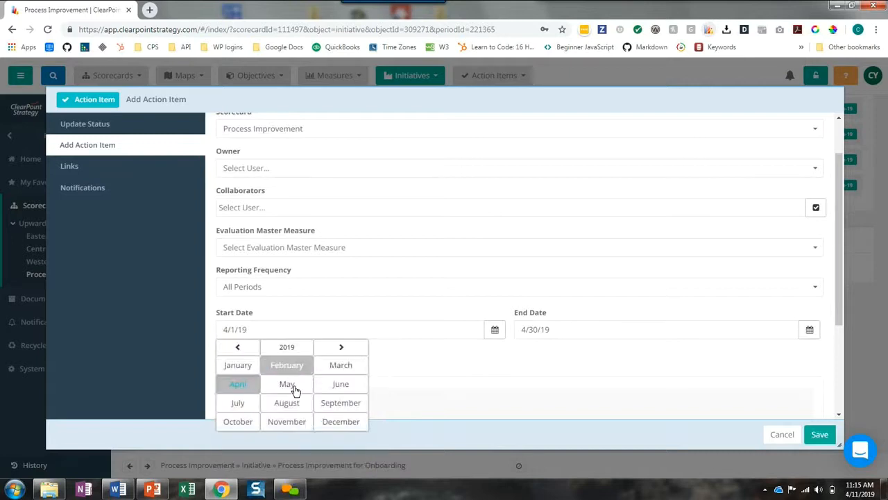
{"action": "left_click", "coordinate": [290, 385]}
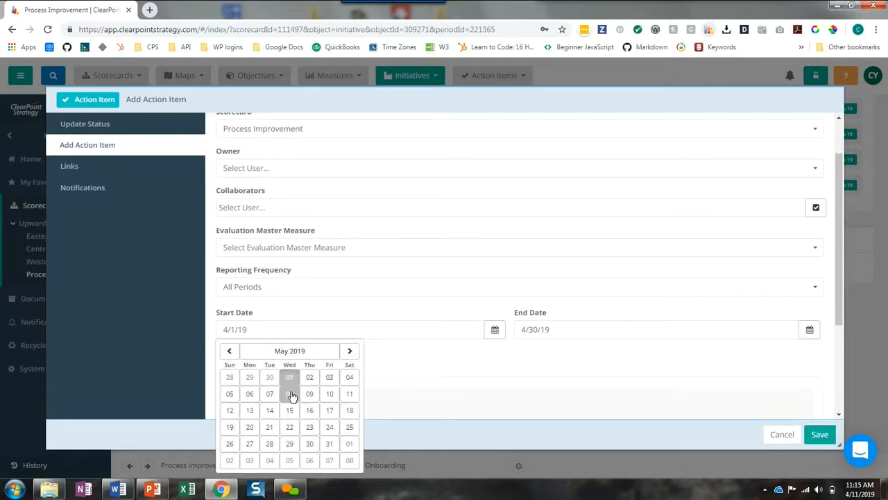
{"action": "left_click", "coordinate": [290, 393]}
{"action": "left_click", "coordinate": [760, 336]}
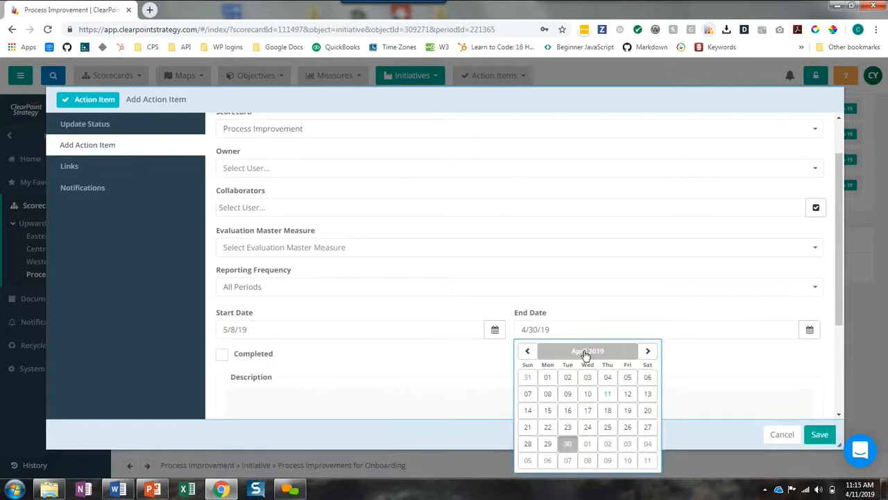
{"action": "left_click", "coordinate": [588, 350]}
{"action": "left_click", "coordinate": [584, 385]}
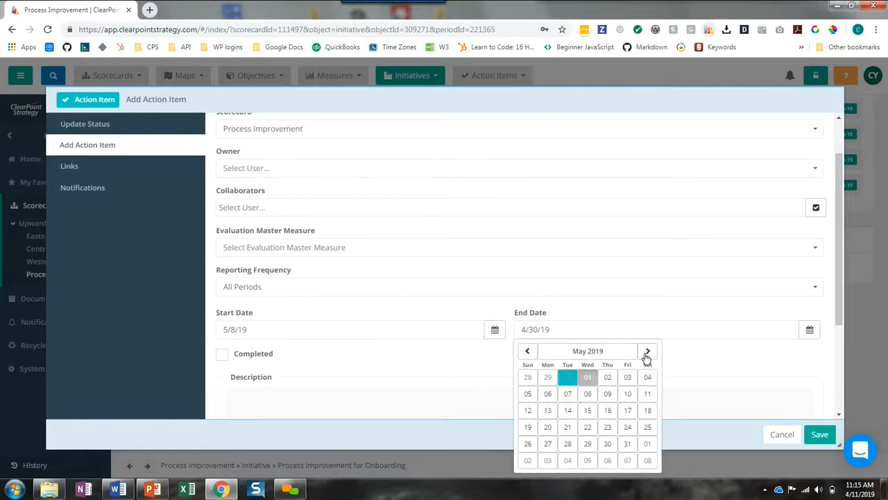
{"action": "left_click", "coordinate": [589, 410]}
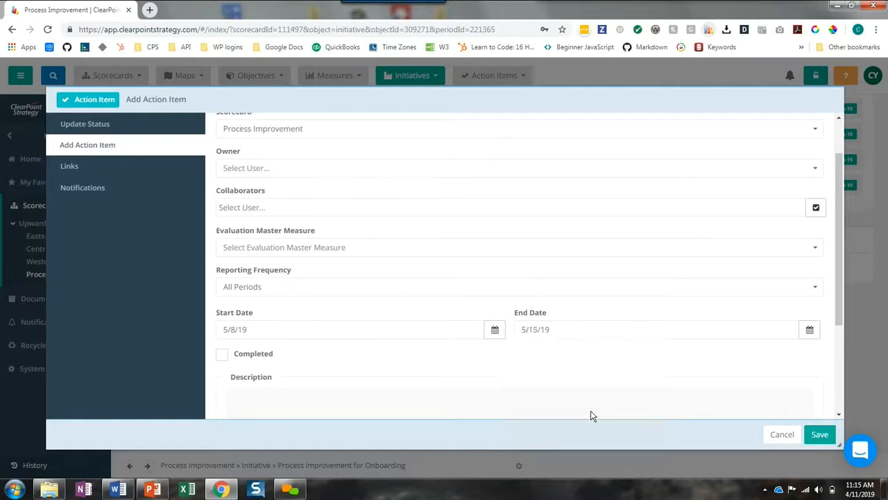
{"action": "left_click", "coordinate": [818, 438]}
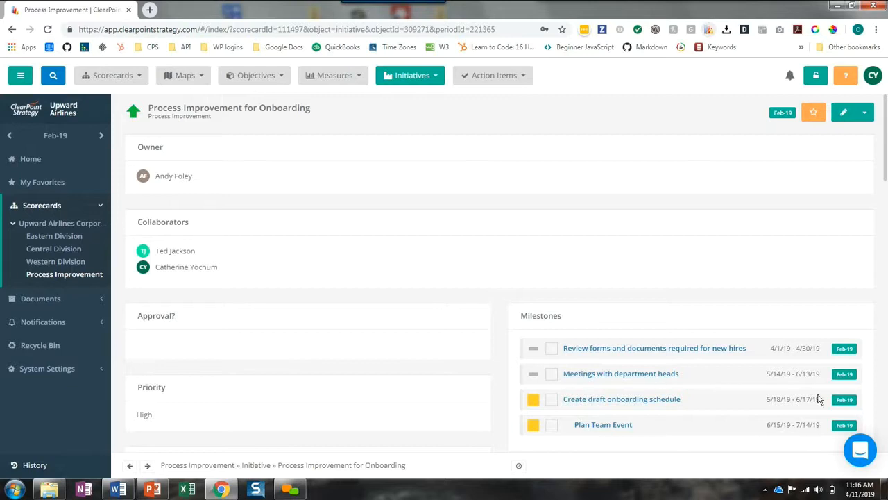
Link the Process Improvement for Onboarding initiative to the High Employee Ownership objective in the Upward Airlines Corporate scorecard
{"action": "left_click", "coordinate": [843, 112]}
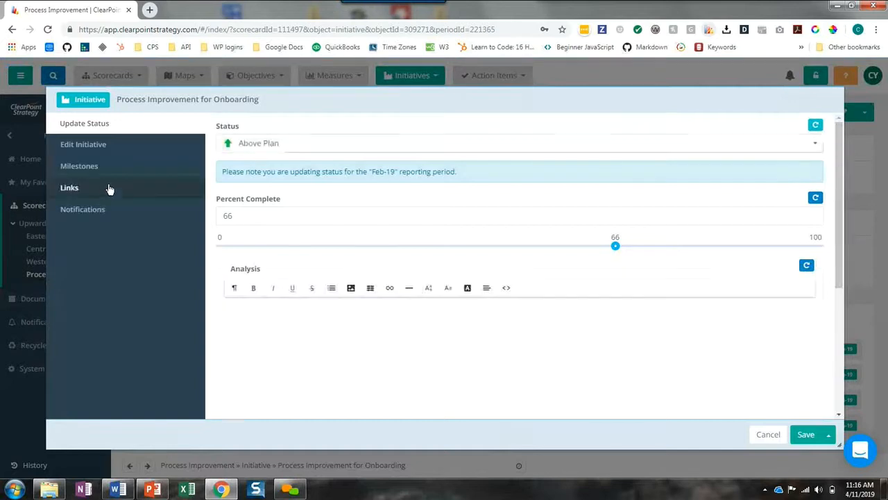
{"action": "left_click", "coordinate": [97, 191]}
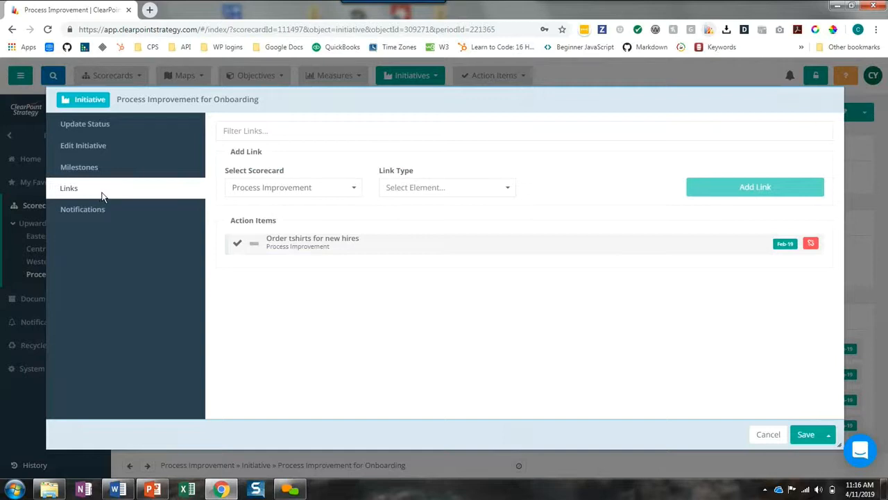
{"action": "left_click", "coordinate": [342, 189]}
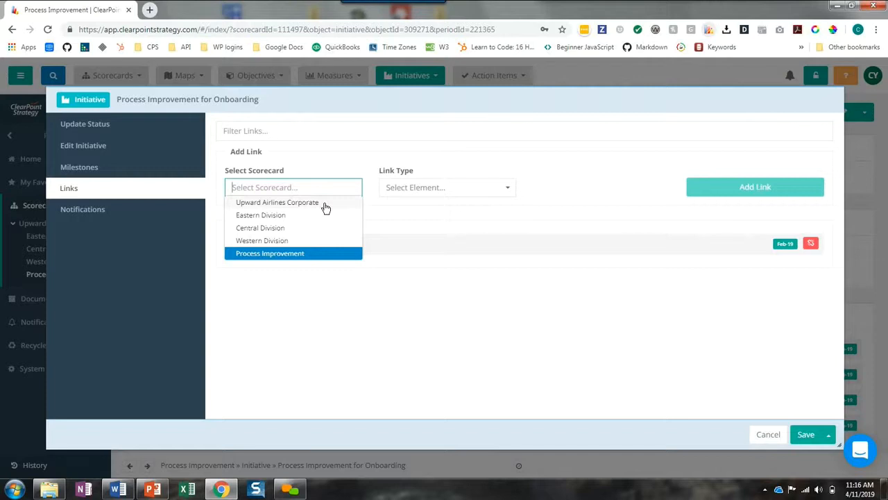
{"action": "left_click", "coordinate": [325, 207]}
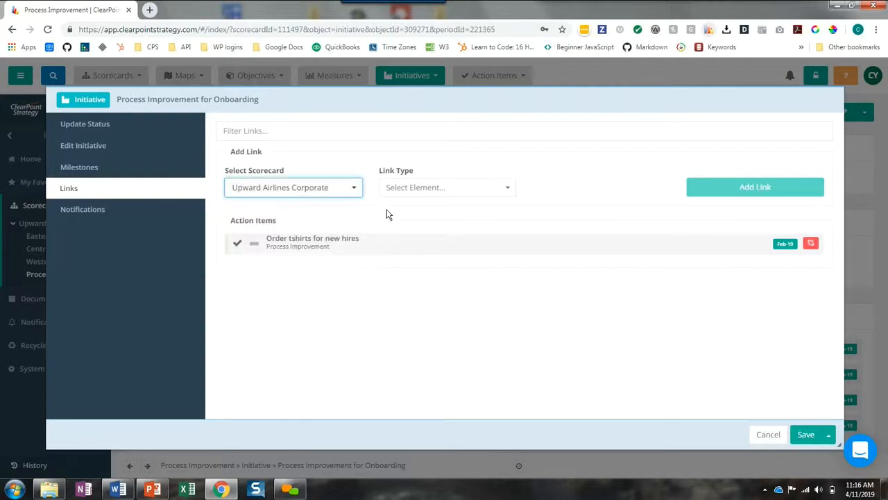
{"action": "left_click", "coordinate": [457, 192]}
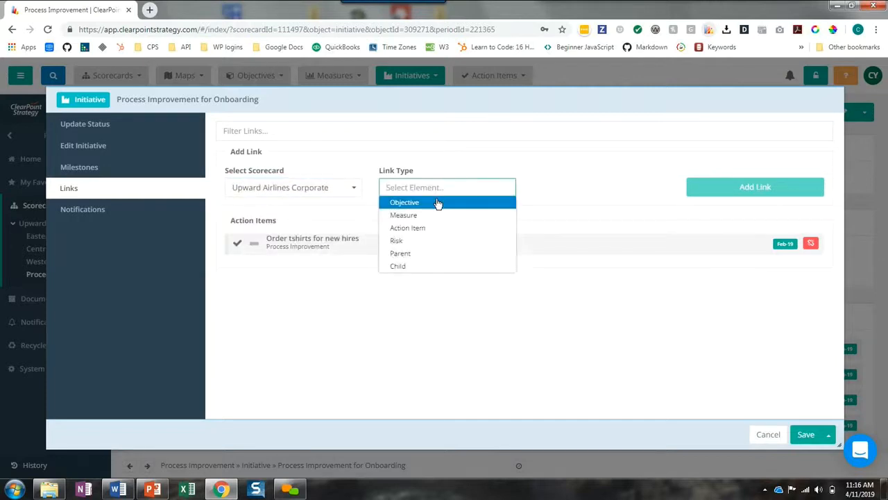
{"action": "left_click", "coordinate": [428, 201]}
{"action": "left_click", "coordinate": [588, 186]}
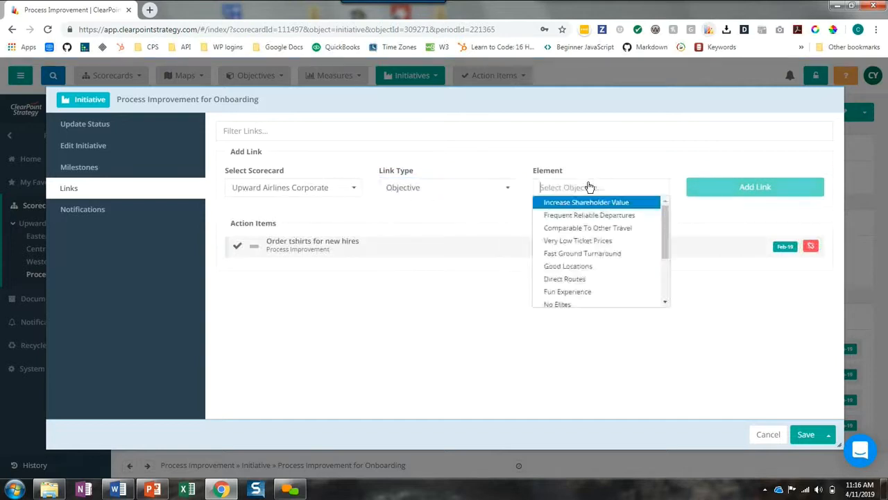
{"action": "scroll", "coordinate": [573, 236], "scroll_direction": "down", "scroll_amount": 3}
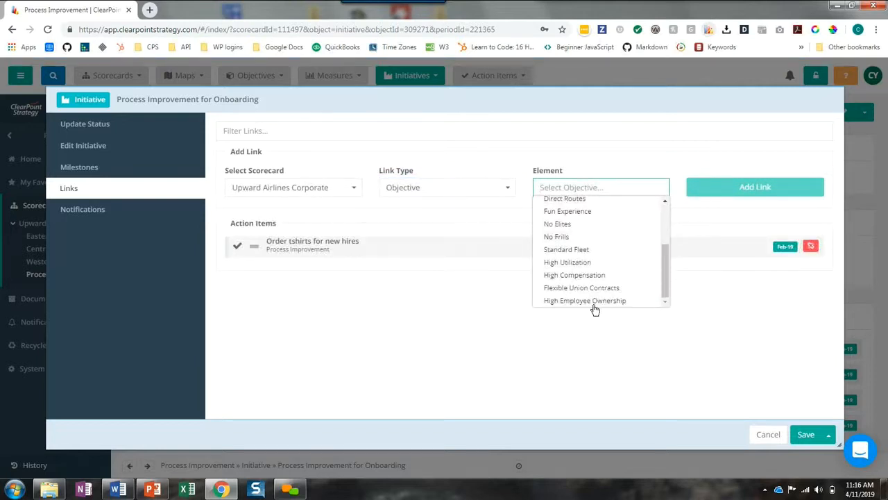
{"action": "left_click", "coordinate": [600, 303]}
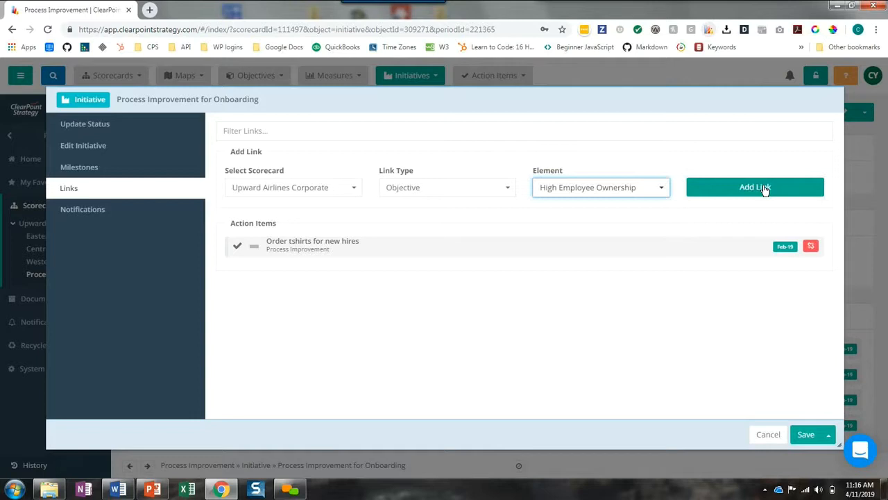
{"action": "left_click", "coordinate": [762, 189]}
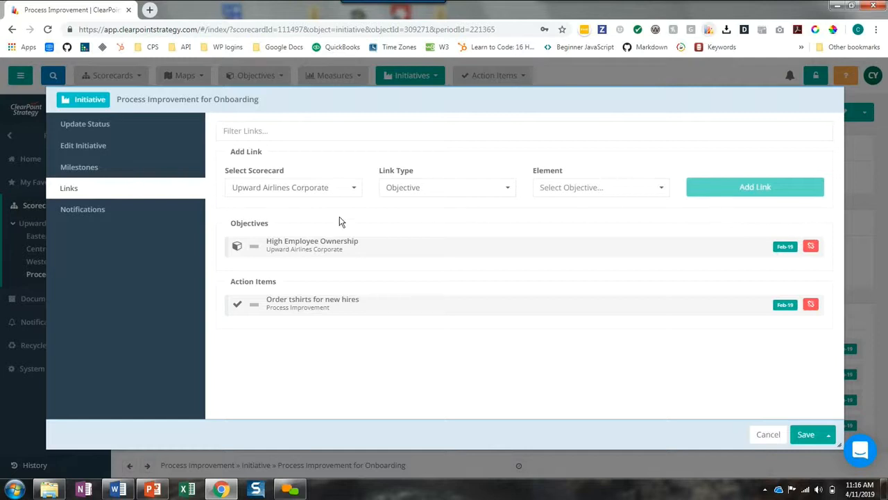
Link the initiative to the Upward Airlines Corporate measure % Turnover Rate, save it, and review the linked elements on its page
{"action": "left_click", "coordinate": [421, 189]}
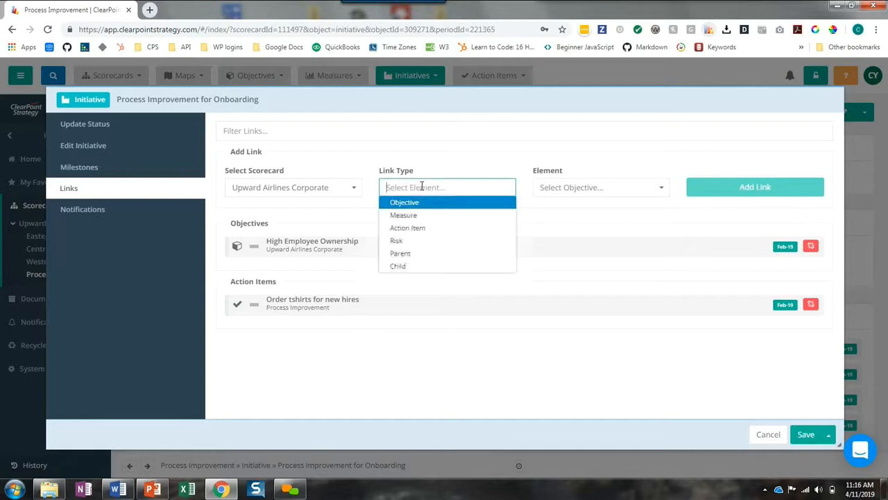
{"action": "left_click", "coordinate": [408, 216]}
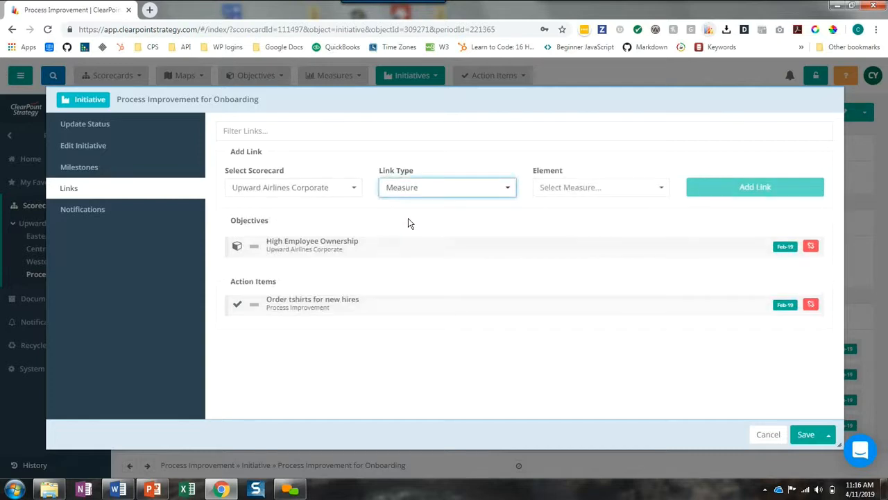
{"action": "left_click", "coordinate": [580, 195]}
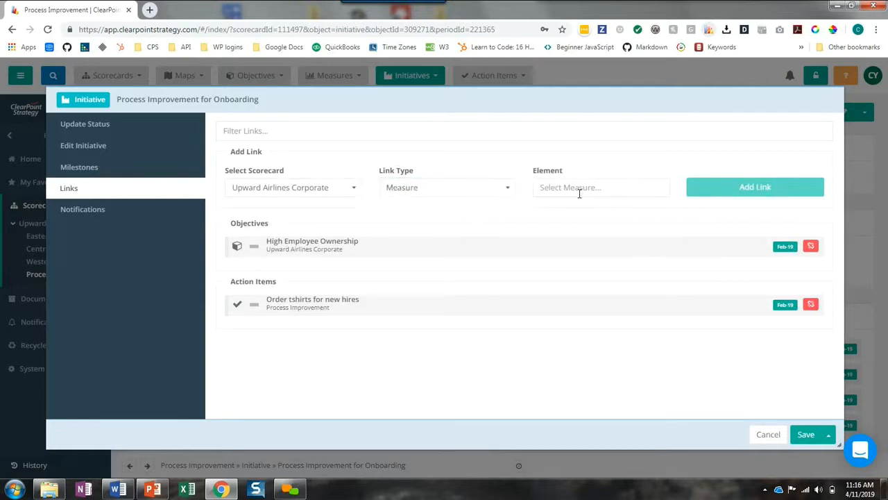
{"action": "left_click", "coordinate": [577, 196]}
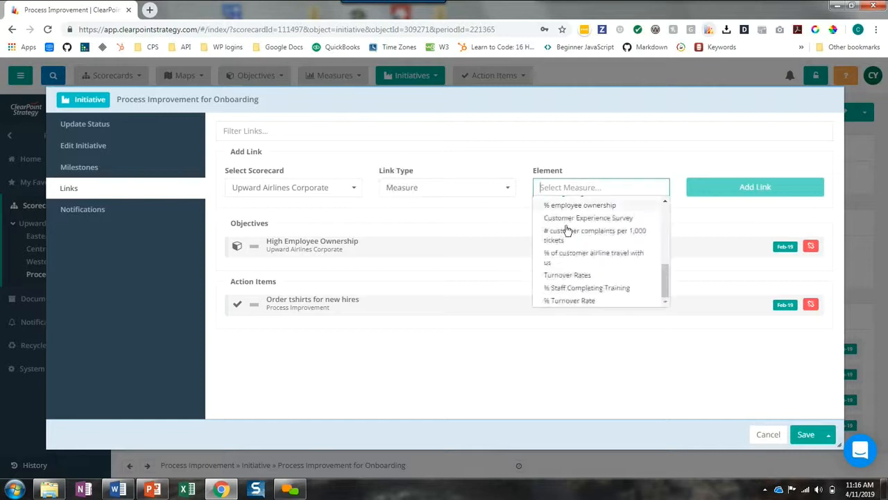
{"action": "left_click", "coordinate": [578, 302]}
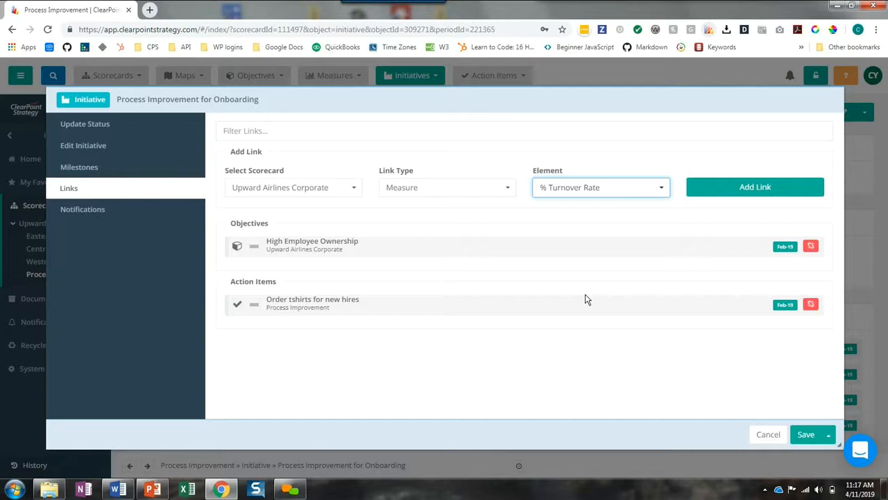
{"action": "left_click", "coordinate": [738, 193]}
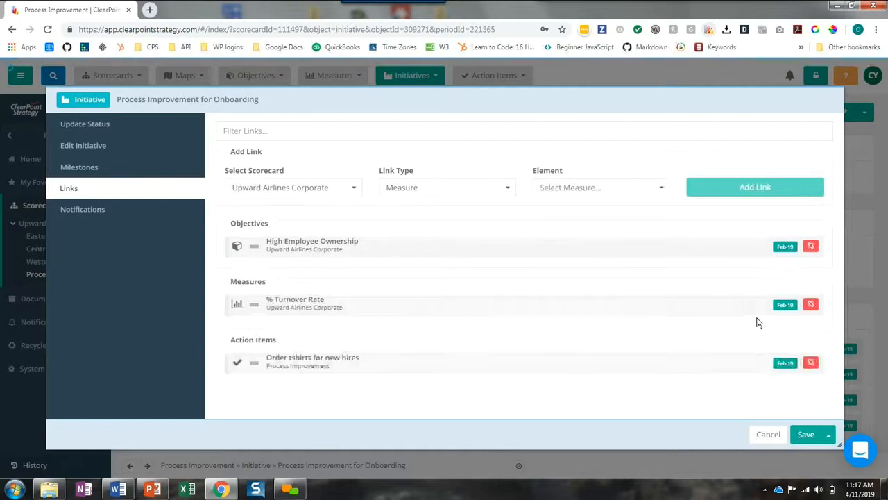
{"action": "left_click", "coordinate": [801, 435]}
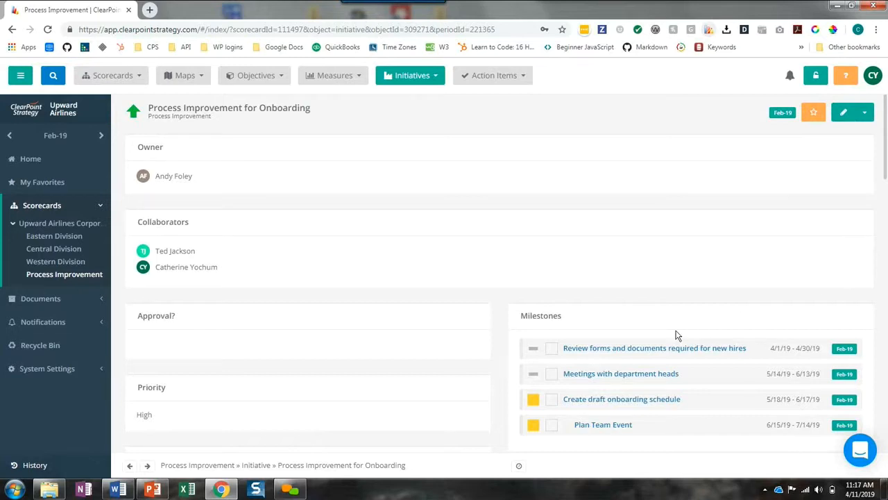
{"action": "scroll", "coordinate": [677, 335], "scroll_direction": "down", "scroll_amount": 10}
{"action": "scroll", "coordinate": [671, 345], "scroll_direction": "down", "scroll_amount": 6}
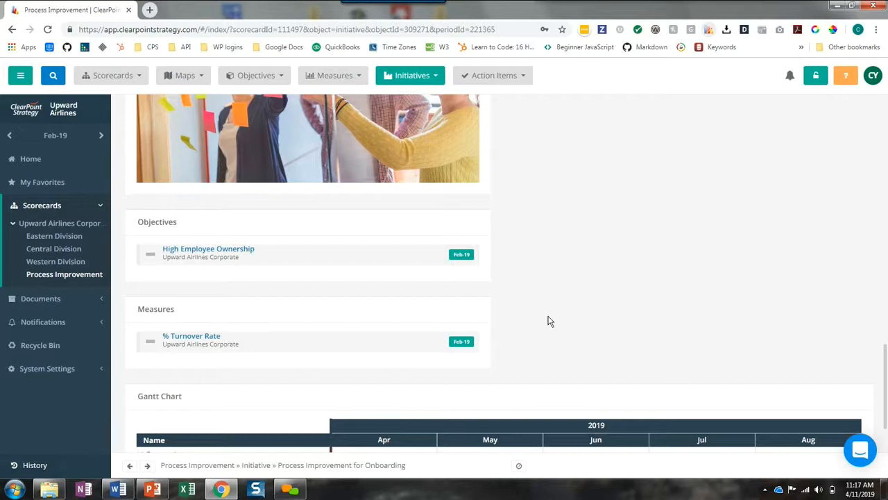
Create a new notification named "Process Approved"
{"action": "left_click", "coordinate": [61, 326]}
{"action": "left_click", "coordinate": [35, 270]}
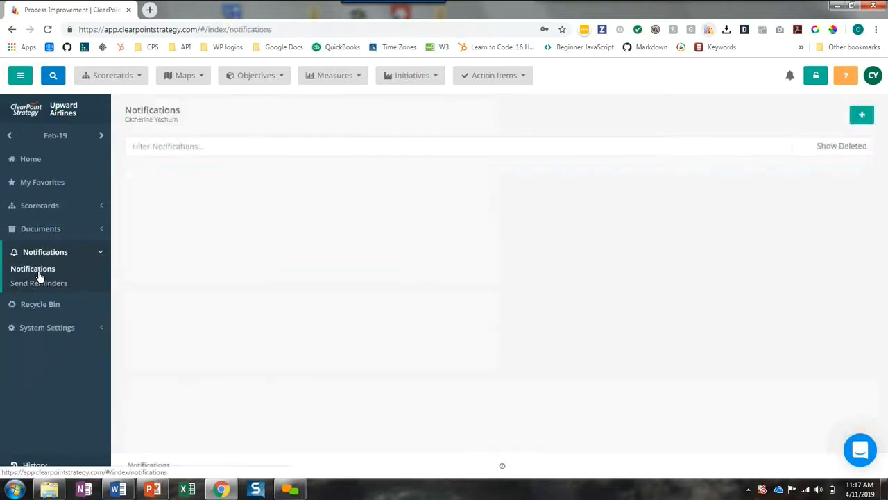
{"action": "left_click", "coordinate": [862, 114]}
{"action": "left_click", "coordinate": [300, 208]}
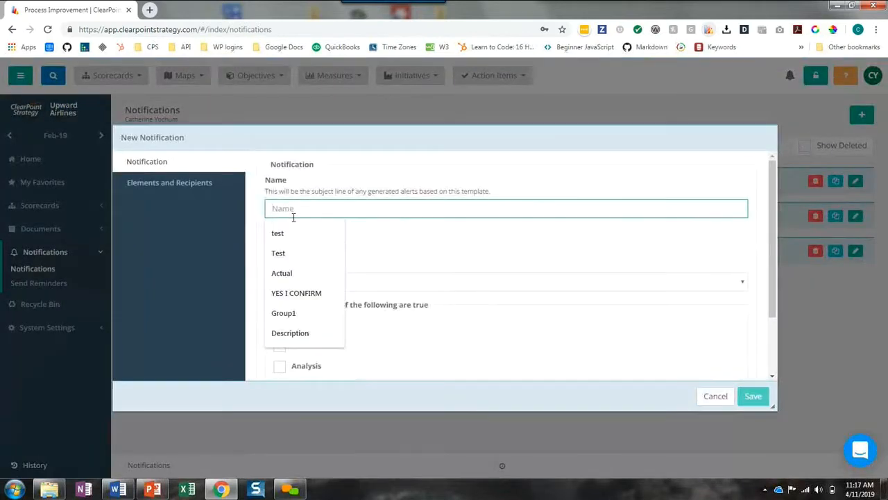
{"action": "type", "text": "Proce"}
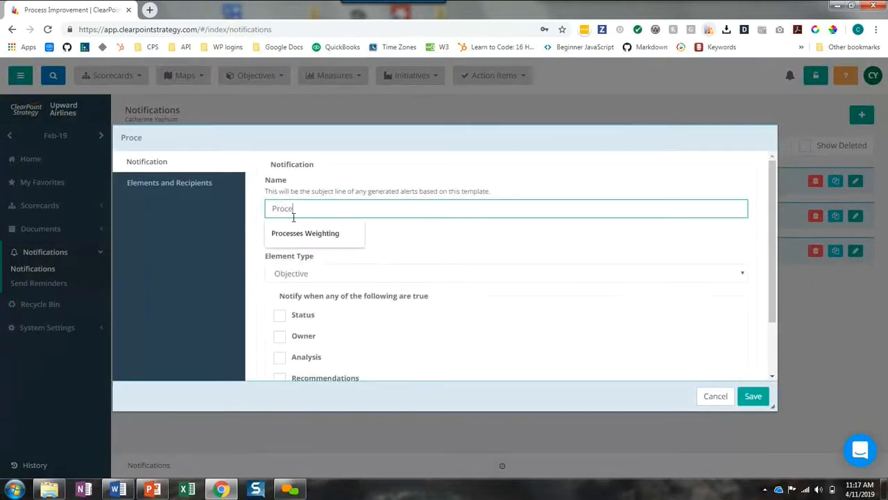
{"action": "type", "text": "ss Approved"}
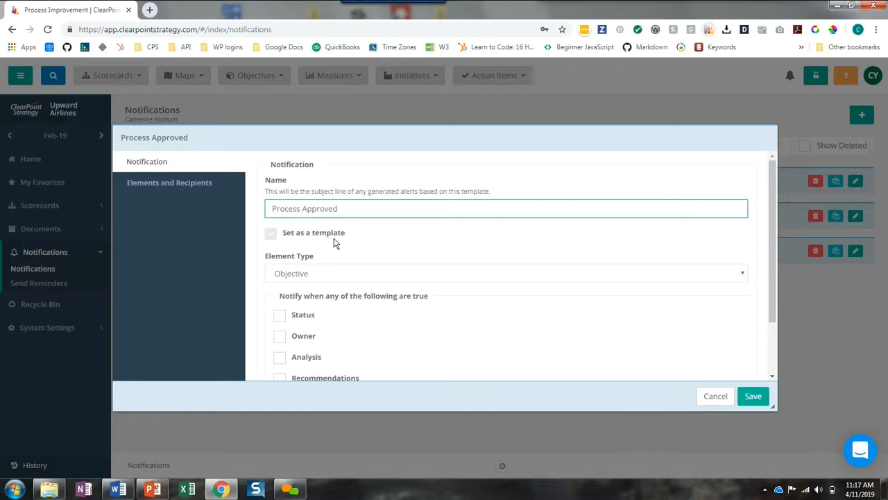
Set the notification's element type to Initiative and trigger it when the Approval? field equals Yes
{"action": "scroll", "coordinate": [340, 238], "scroll_direction": "down", "scroll_amount": 1}
{"action": "left_click", "coordinate": [316, 218]}
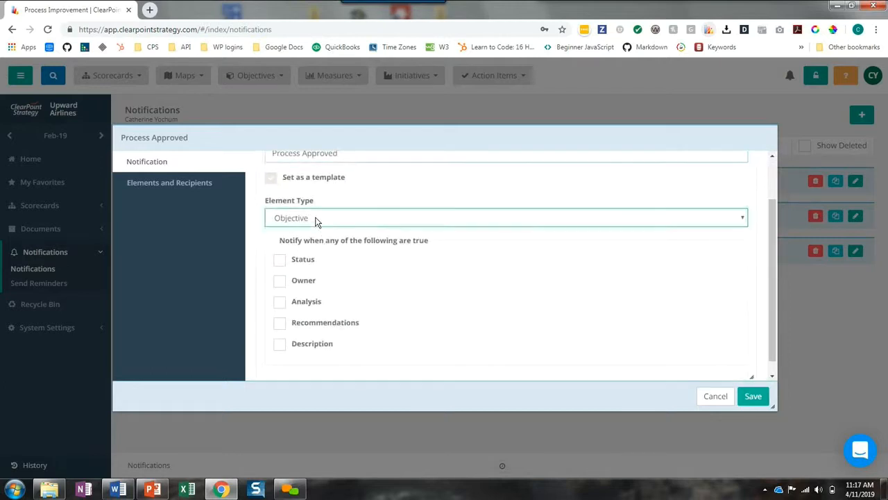
{"action": "left_click", "coordinate": [312, 255]}
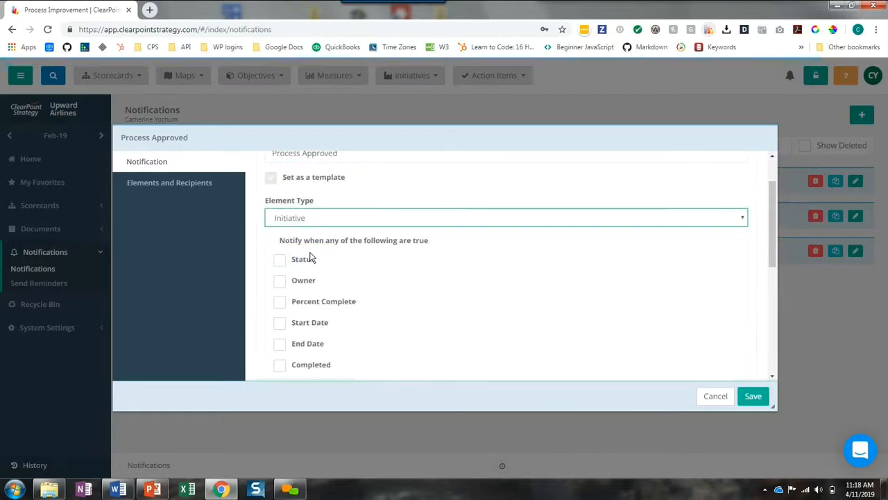
{"action": "scroll", "coordinate": [407, 244], "scroll_direction": "down", "scroll_amount": 1}
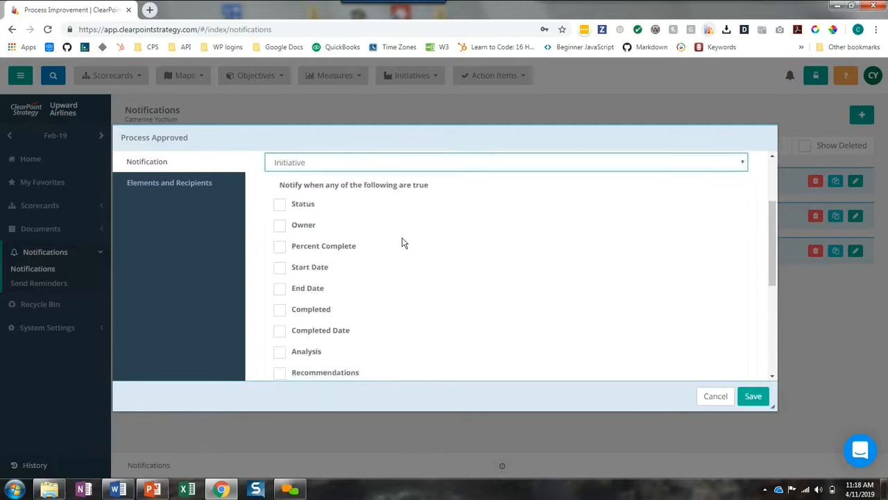
{"action": "scroll", "coordinate": [389, 268], "scroll_direction": "down", "scroll_amount": 5}
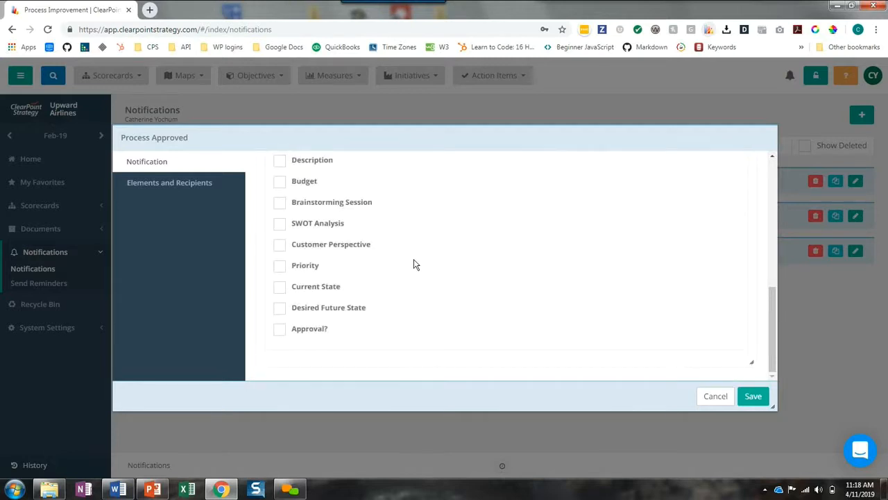
{"action": "left_click", "coordinate": [279, 330]}
{"action": "left_click", "coordinate": [501, 332]}
{"action": "left_click", "coordinate": [505, 357]}
{"action": "left_click", "coordinate": [669, 332]}
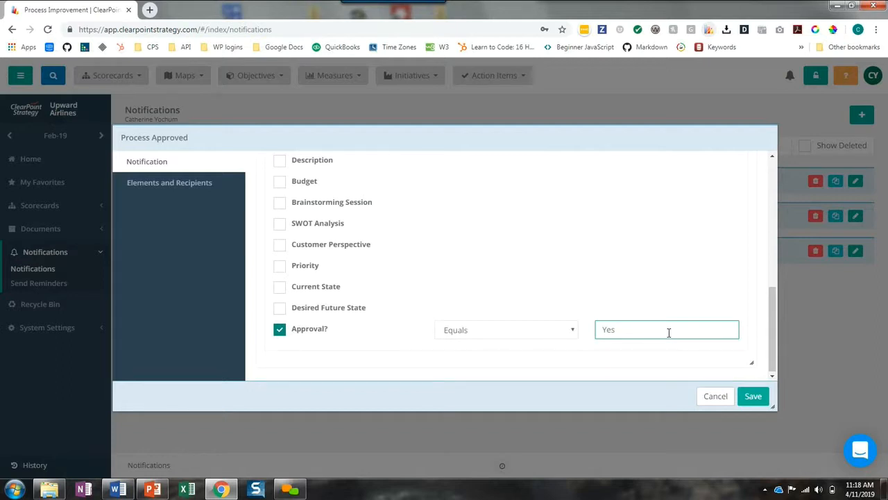
Link the notification to the Process Improvement for Onboarding initiative in the Process Improvement scorecard
{"action": "left_click", "coordinate": [180, 188]}
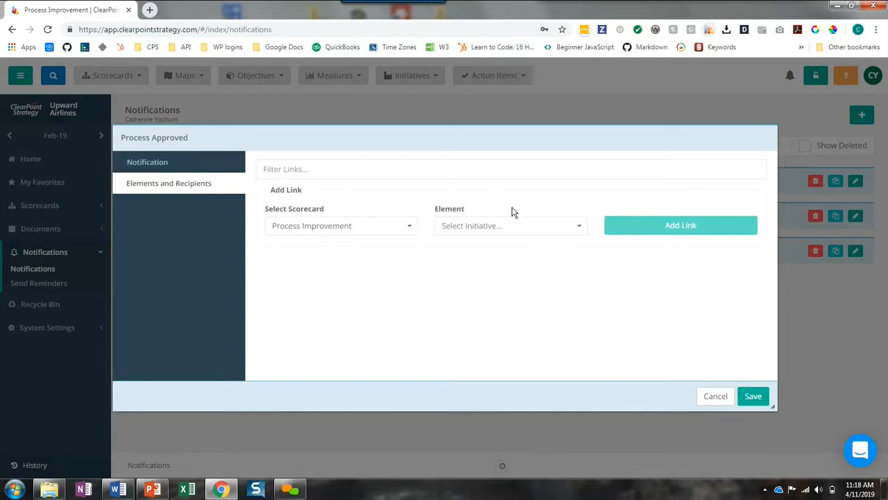
{"action": "left_click", "coordinate": [498, 226]}
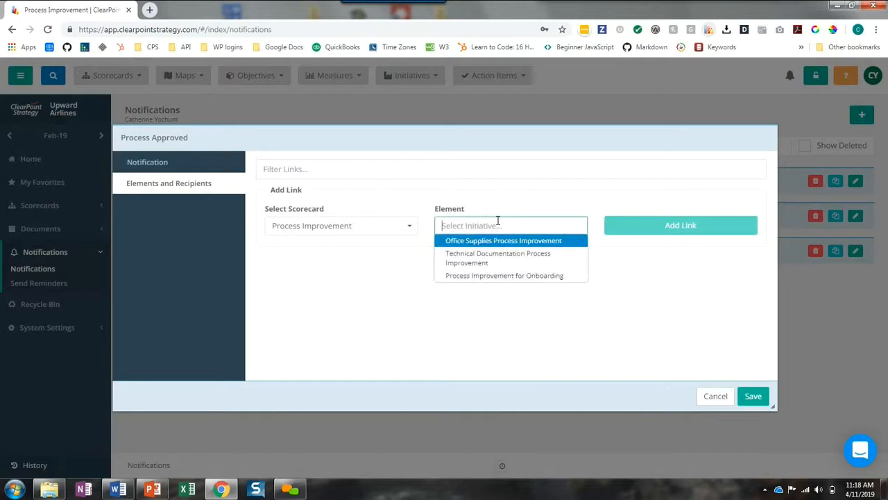
{"action": "left_click", "coordinate": [489, 276]}
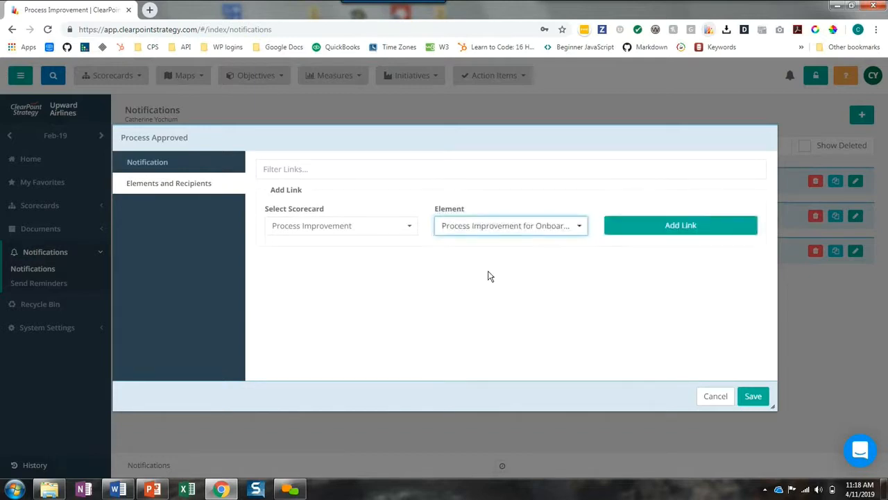
{"action": "left_click", "coordinate": [652, 227]}
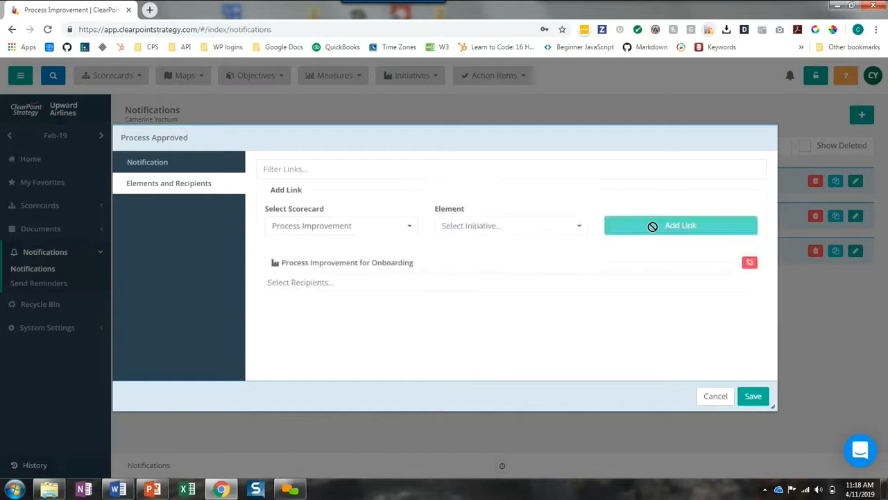
Add the initiative's owner and both collaborators as notification recipients, and save the notification
{"action": "left_click", "coordinate": [375, 276]}
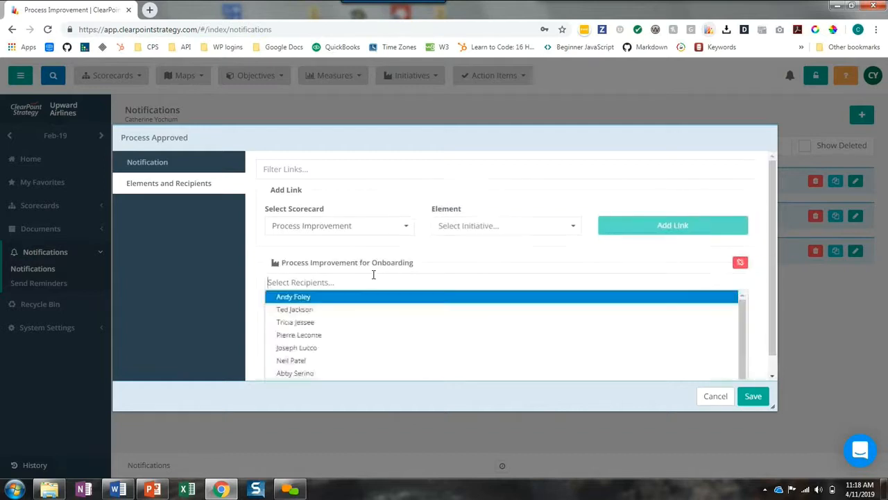
{"action": "left_click", "coordinate": [333, 299]}
{"action": "left_click", "coordinate": [333, 294]}
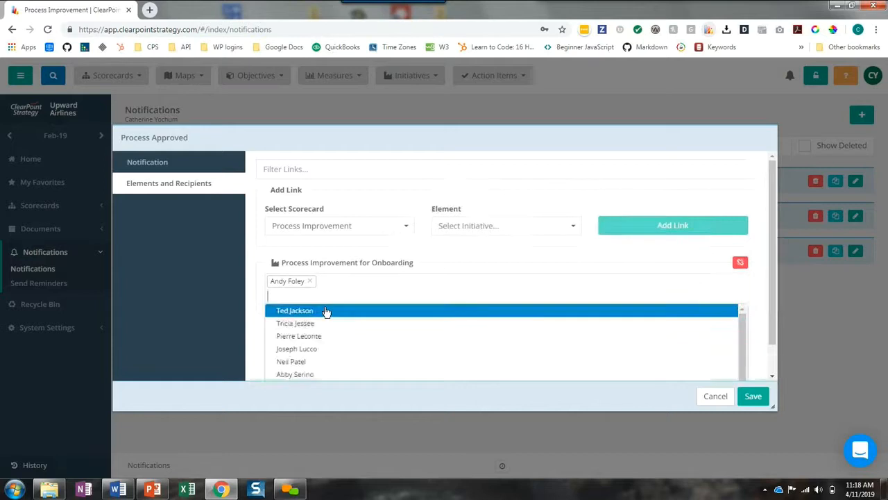
{"action": "left_click", "coordinate": [327, 312]}
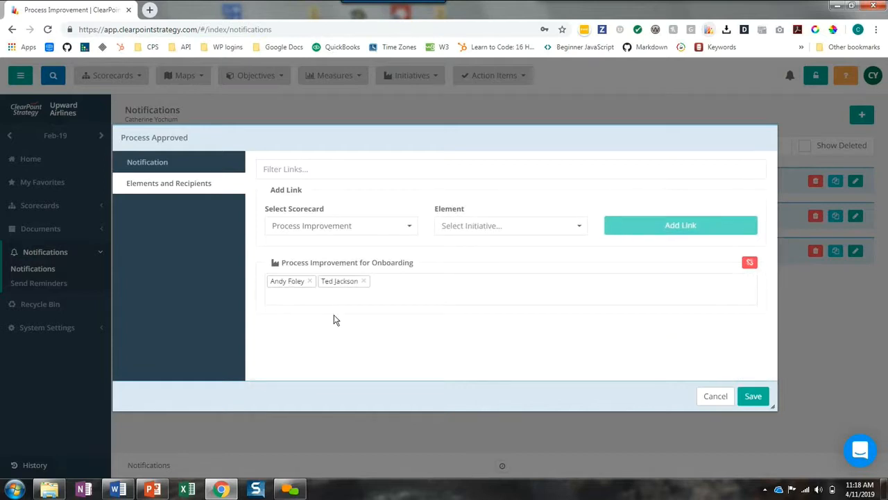
{"action": "left_click", "coordinate": [327, 294]}
{"action": "type", "text": "ca"}
{"action": "left_click", "coordinate": [317, 311]}
{"action": "left_click", "coordinate": [745, 397]}
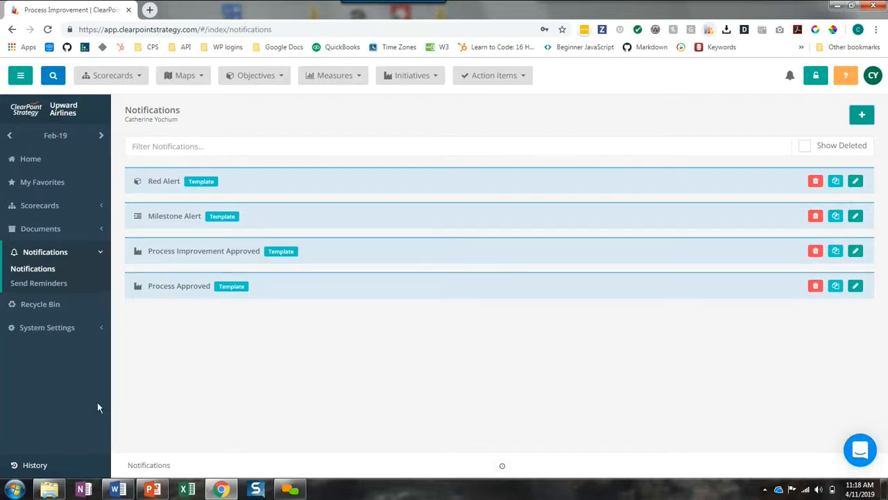
Set the Approval? field of the Process Improvement for Onboarding initiative to Yes and save the change
{"action": "left_click", "coordinate": [59, 460]}
{"action": "left_click", "coordinate": [59, 440]}
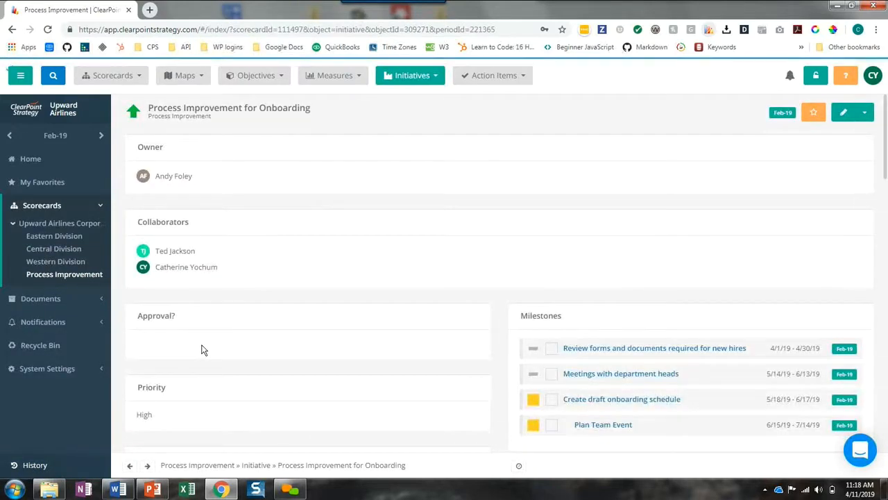
{"action": "left_click", "coordinate": [200, 350]}
{"action": "left_click", "coordinate": [170, 365]}
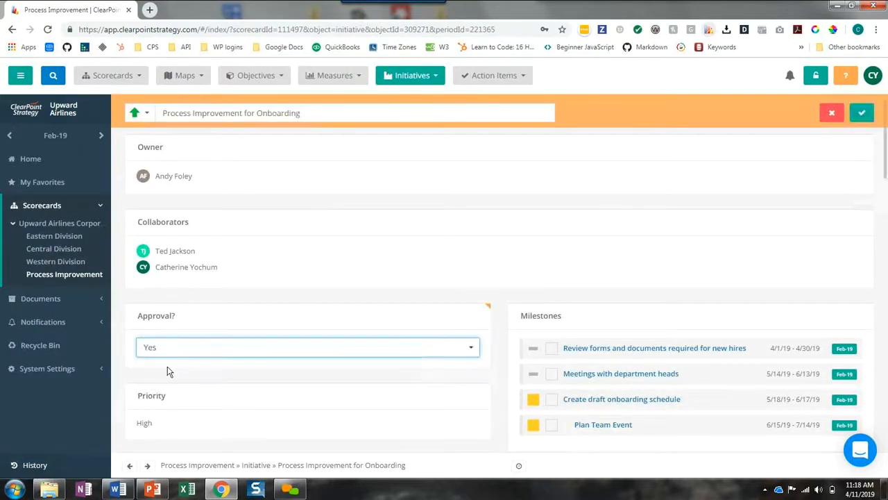
{"action": "left_click", "coordinate": [862, 112]}
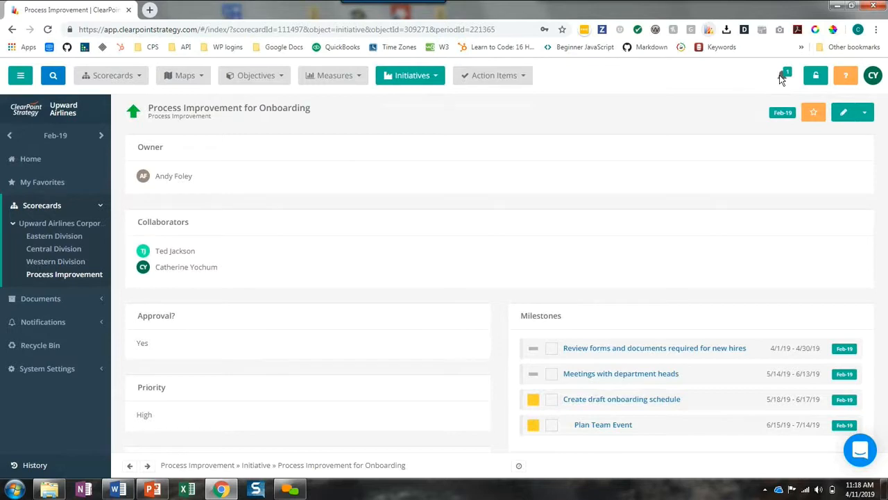
Read the most recent triggered notification in the alerts inbox, then close the inbox
{"action": "left_click", "coordinate": [780, 77]}
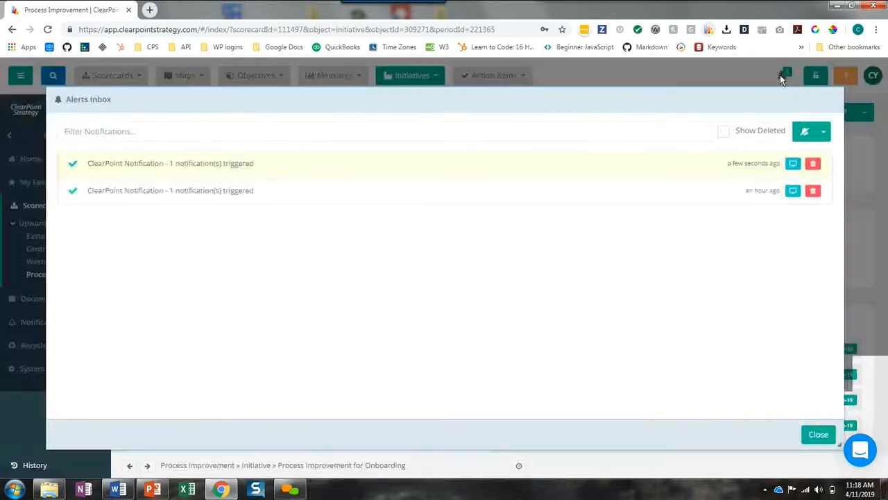
{"action": "left_click", "coordinate": [792, 163]}
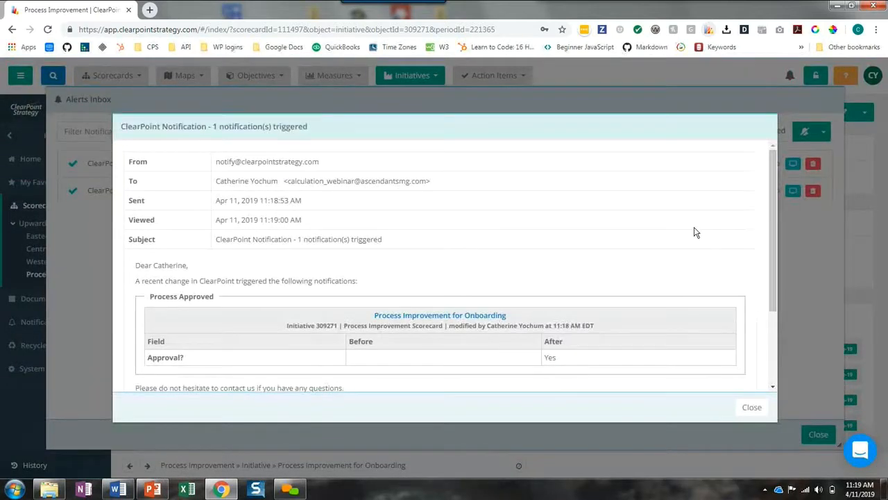
{"action": "scroll", "coordinate": [696, 237], "scroll_direction": "down", "scroll_amount": 1}
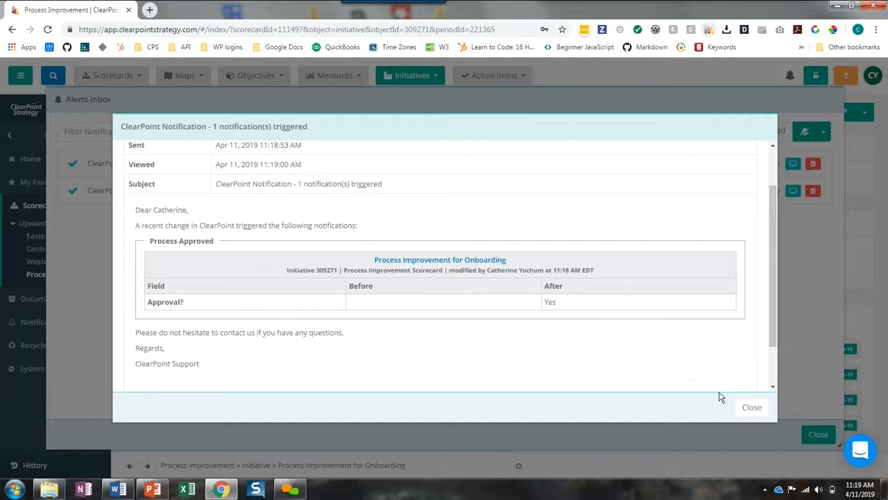
{"action": "left_click", "coordinate": [753, 408]}
{"action": "left_click", "coordinate": [816, 433]}
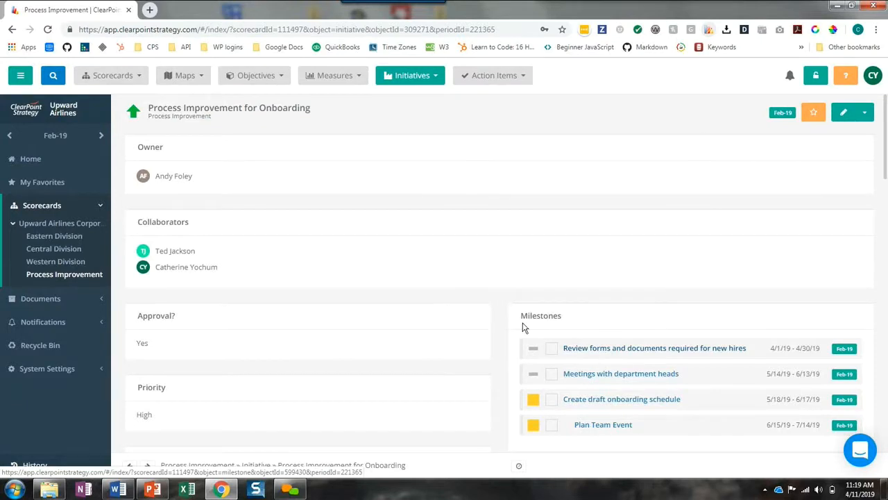
Create a new initiative report named "Process Improvement Projects" in the Process Improvement scorecard
{"action": "left_click", "coordinate": [399, 78]}
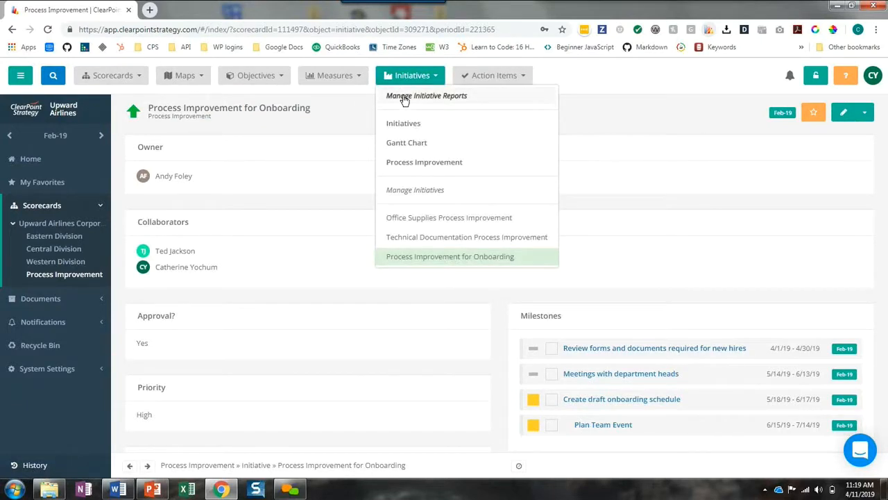
{"action": "left_click", "coordinate": [405, 99]}
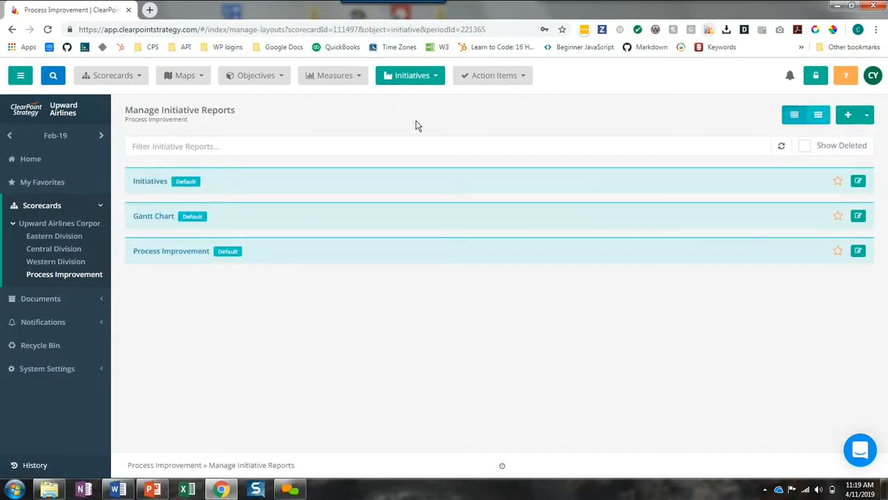
{"action": "left_click", "coordinate": [849, 117]}
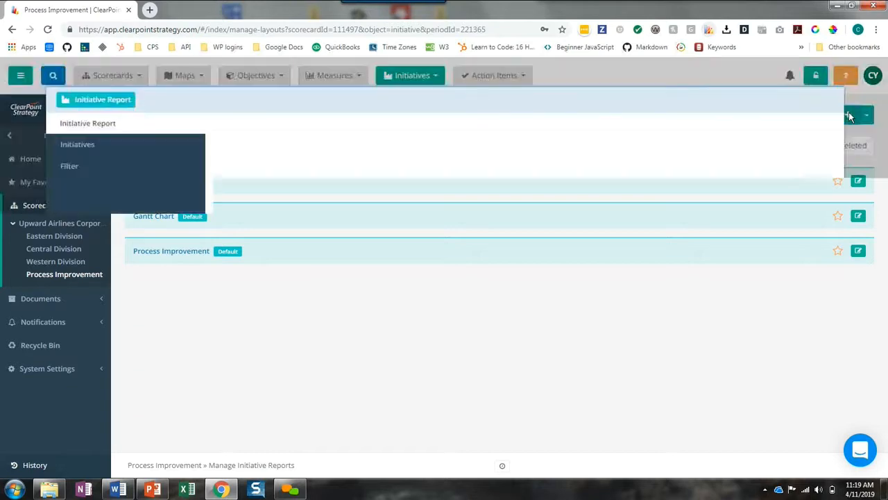
{"action": "left_click", "coordinate": [300, 138]}
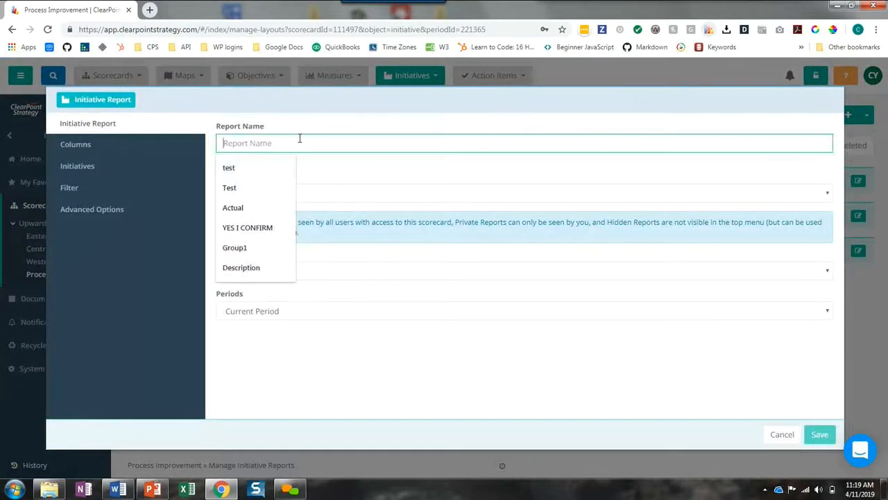
{"action": "type", "text": "Pr"}
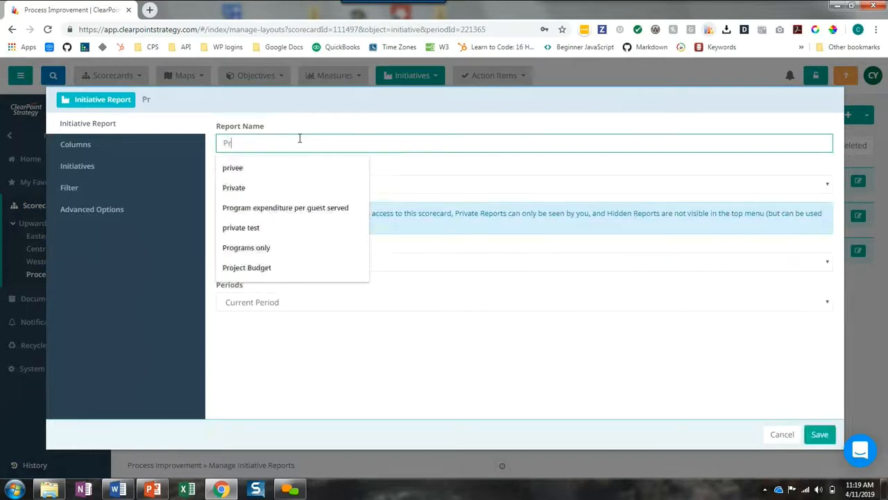
{"action": "type", "text": "ocess Improvem"}
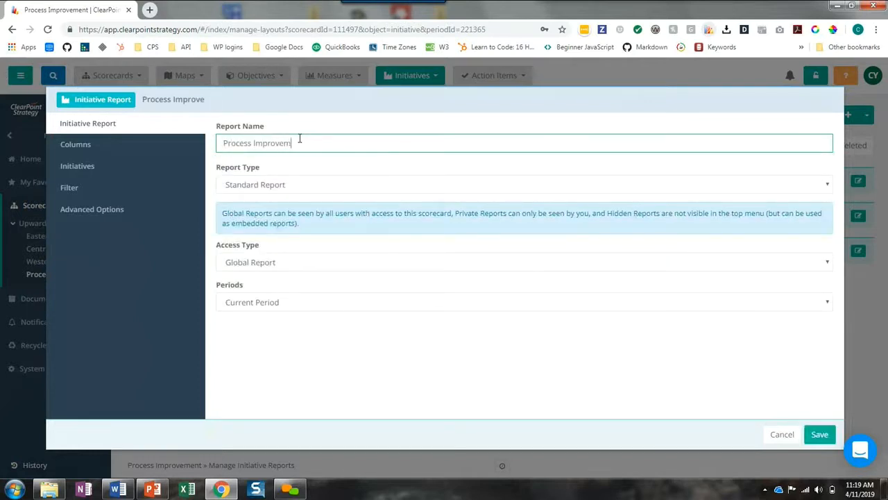
{"action": "type", "text": "ent Proc"}
{"action": "type", "text": "ects"}
Add the Initiative, Owner, Collaborators, Start Date and End Date columns to the report
{"action": "left_click", "coordinate": [106, 151]}
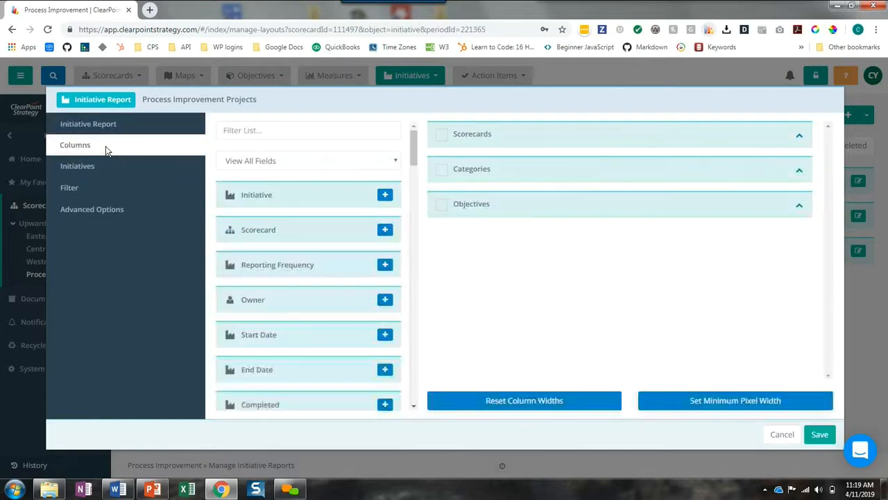
{"action": "left_click", "coordinate": [385, 196]}
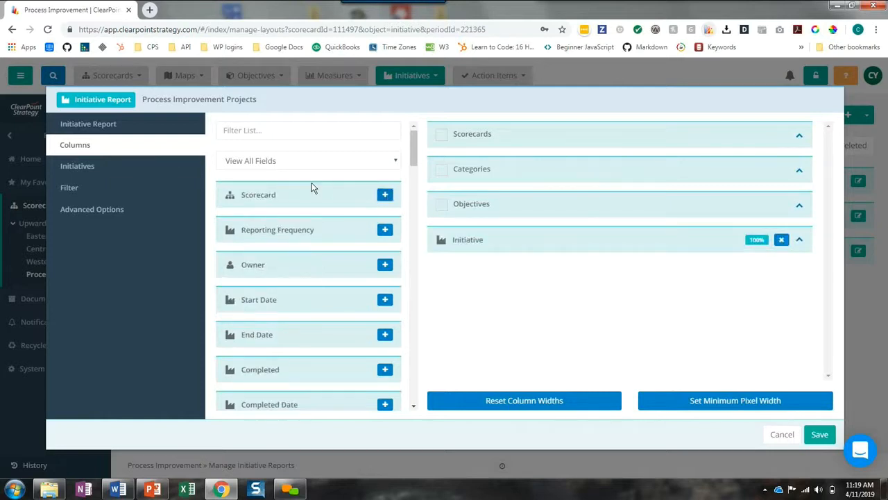
{"action": "left_click", "coordinate": [385, 266]}
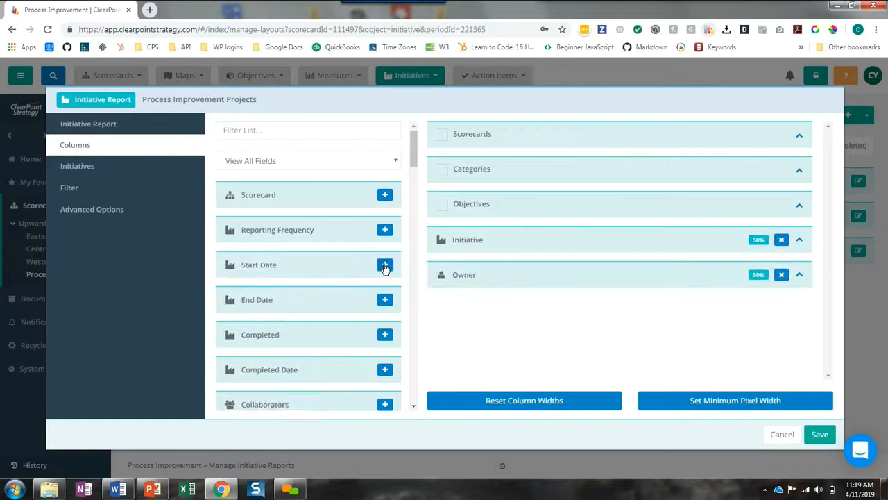
{"action": "left_click", "coordinate": [386, 403]}
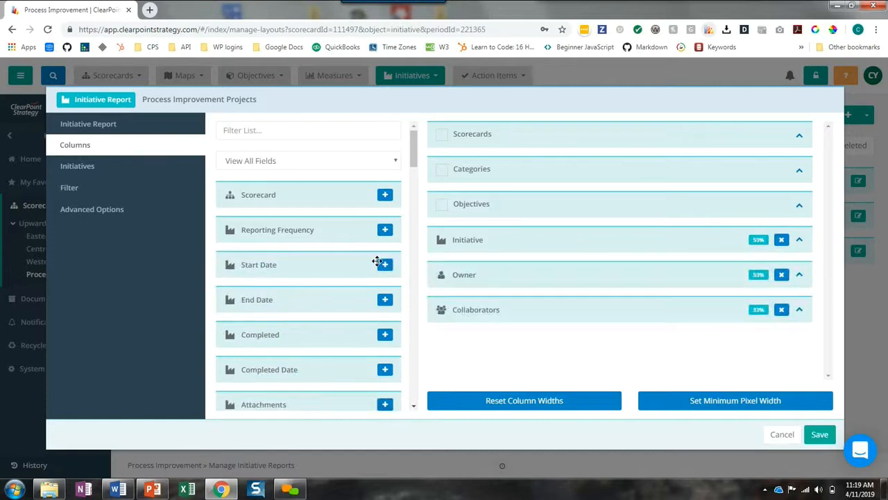
{"action": "left_click", "coordinate": [384, 265]}
{"action": "left_click", "coordinate": [384, 266]}
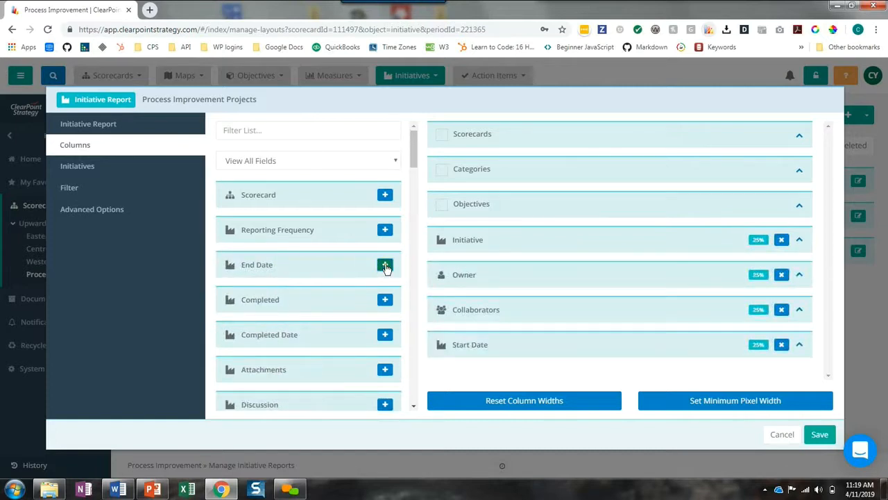
Add the Milestones field as the report's last column and save the report
{"action": "scroll", "coordinate": [298, 258], "scroll_direction": "down", "scroll_amount": 3}
{"action": "scroll", "coordinate": [277, 208], "scroll_direction": "up", "scroll_amount": 3}
{"action": "left_click", "coordinate": [253, 127]}
{"action": "type", "text": "mil"}
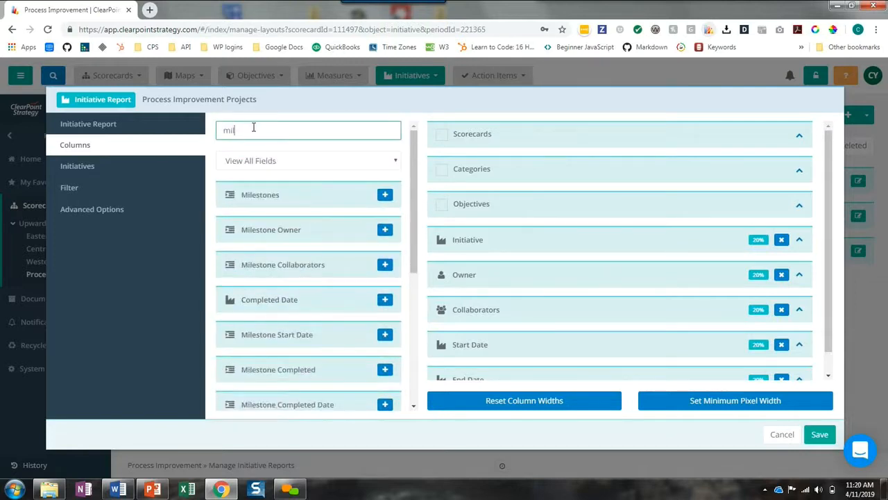
{"action": "left_click", "coordinate": [384, 196]}
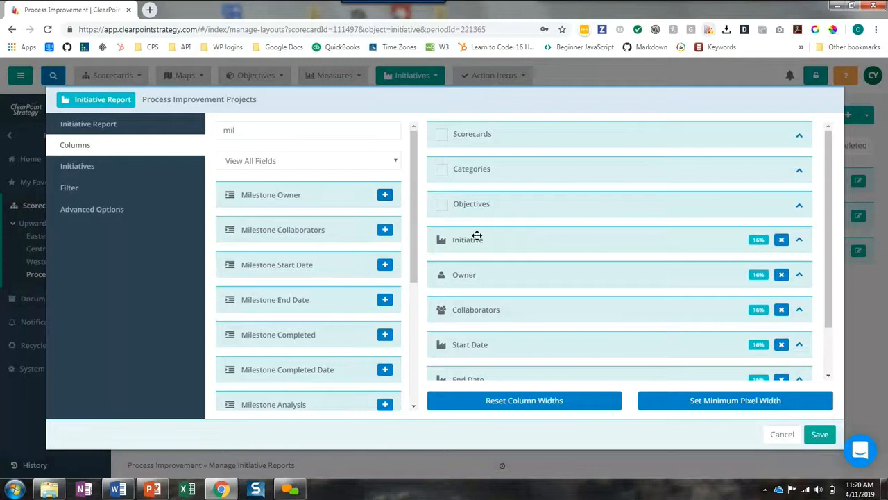
{"action": "scroll", "coordinate": [476, 242], "scroll_direction": "down", "scroll_amount": 2}
{"action": "left_click", "coordinate": [818, 436]}
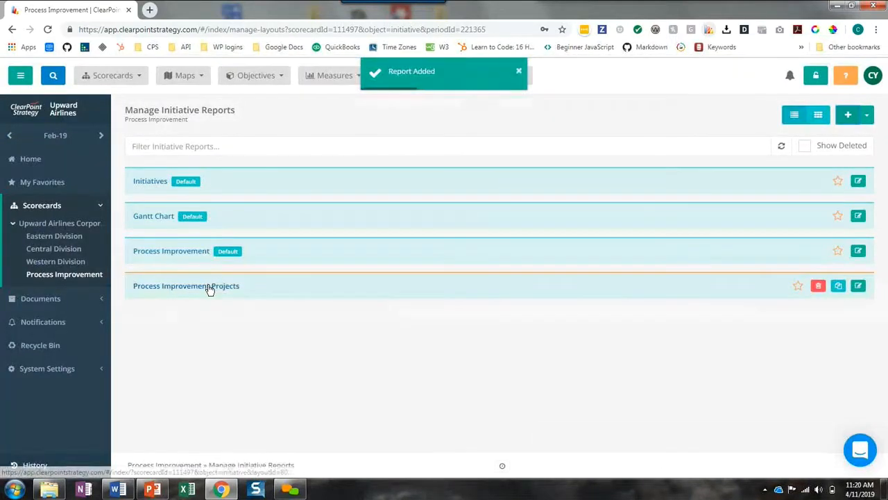
Open the Process Improvement Projects report and bring up its filter settings for editing
{"action": "left_click", "coordinate": [209, 286]}
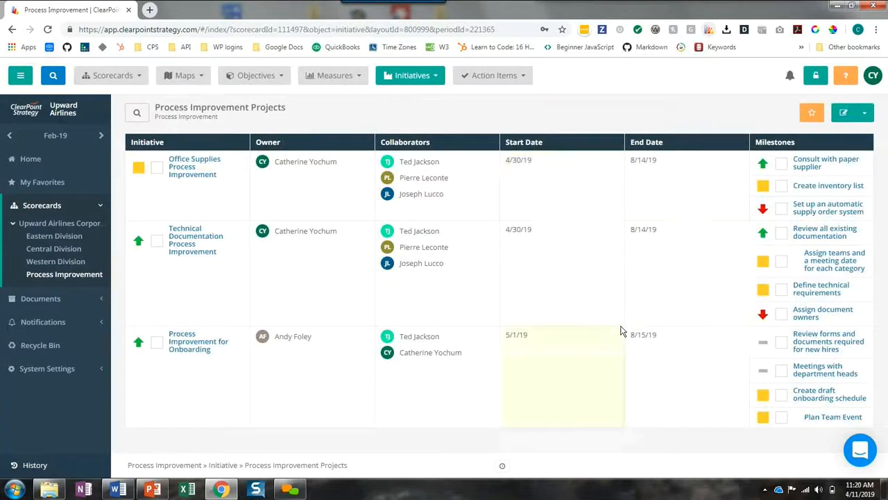
{"action": "left_click", "coordinate": [432, 76]}
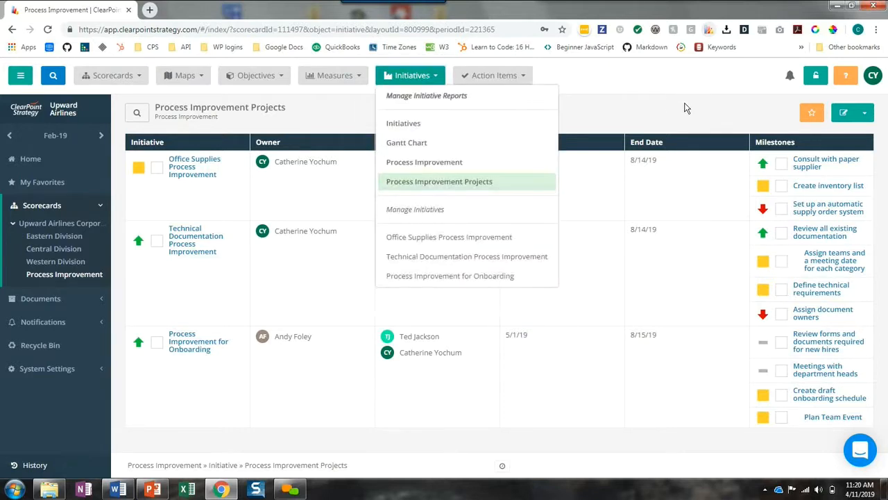
{"action": "left_click", "coordinate": [846, 116]}
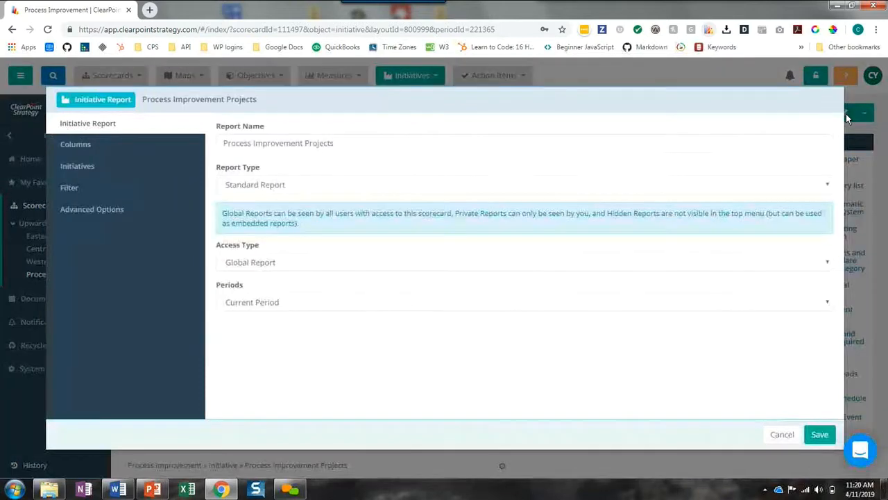
{"action": "left_click", "coordinate": [66, 190]}
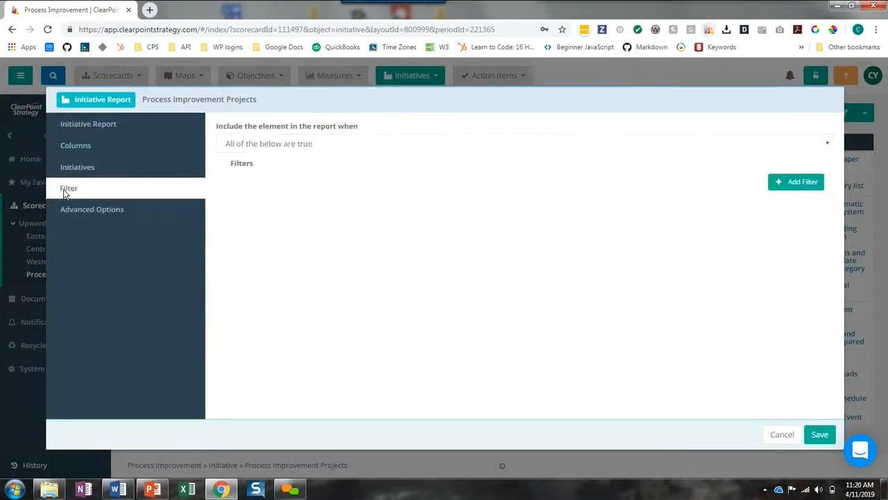
Add a report filter that includes only initiatives whose Priority equals High
{"action": "left_click", "coordinate": [797, 185]}
{"action": "left_click", "coordinate": [320, 286]}
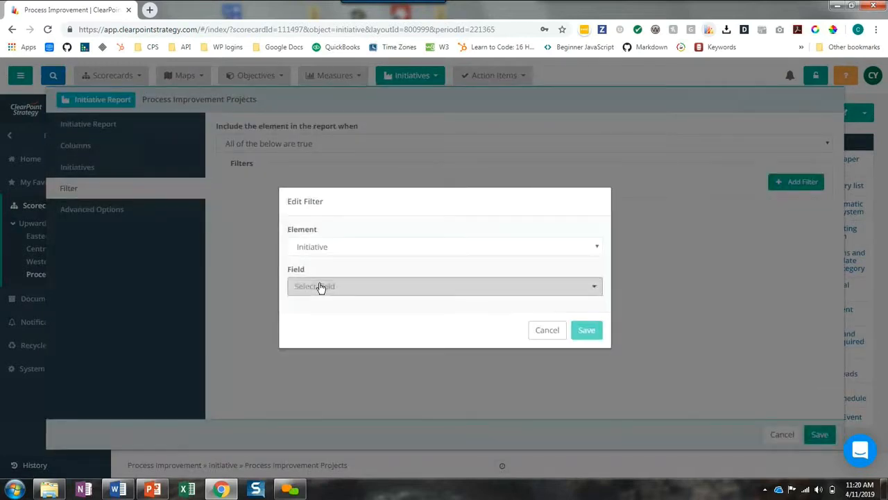
{"action": "type", "text": "pri"}
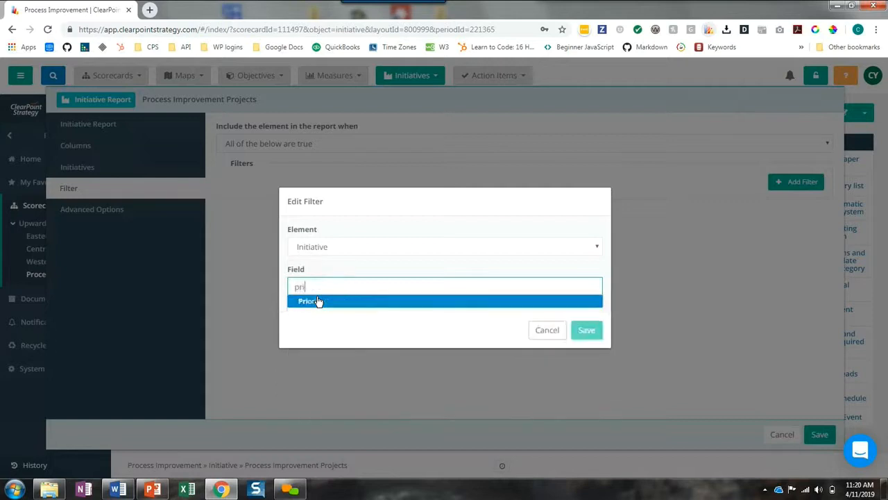
{"action": "left_click", "coordinate": [317, 301]}
{"action": "left_click", "coordinate": [325, 286]}
{"action": "left_click", "coordinate": [323, 302]}
{"action": "left_click", "coordinate": [324, 327]}
{"action": "left_click", "coordinate": [316, 362]}
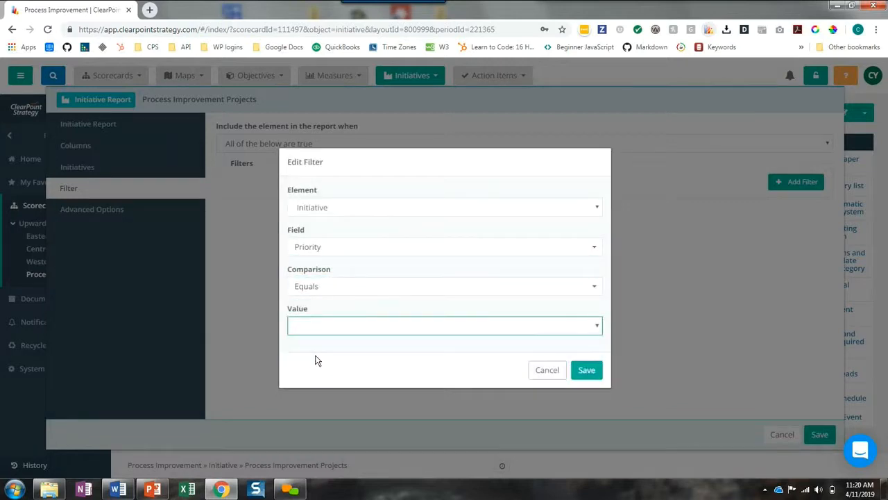
{"action": "left_click", "coordinate": [308, 330]}
{"action": "left_click", "coordinate": [308, 340]}
{"action": "left_click", "coordinate": [587, 371]}
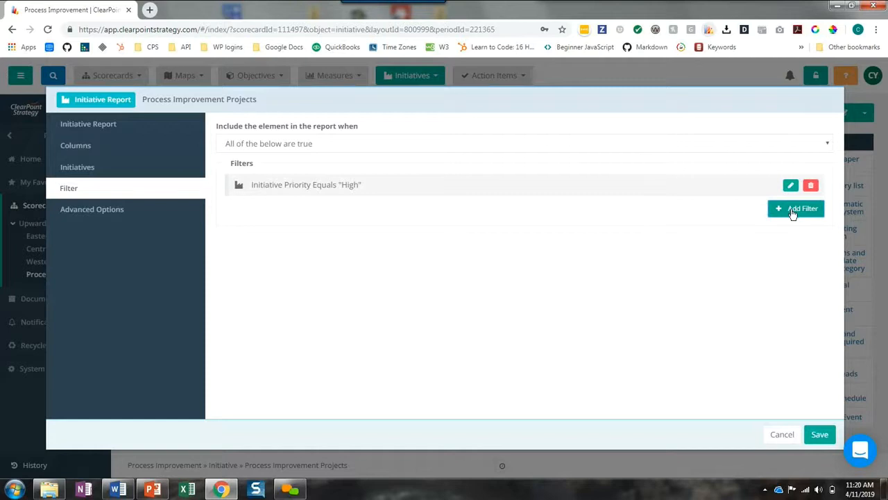
Add a second report filter requiring the initiative's Approval? field to equal Yes
{"action": "left_click", "coordinate": [793, 210]}
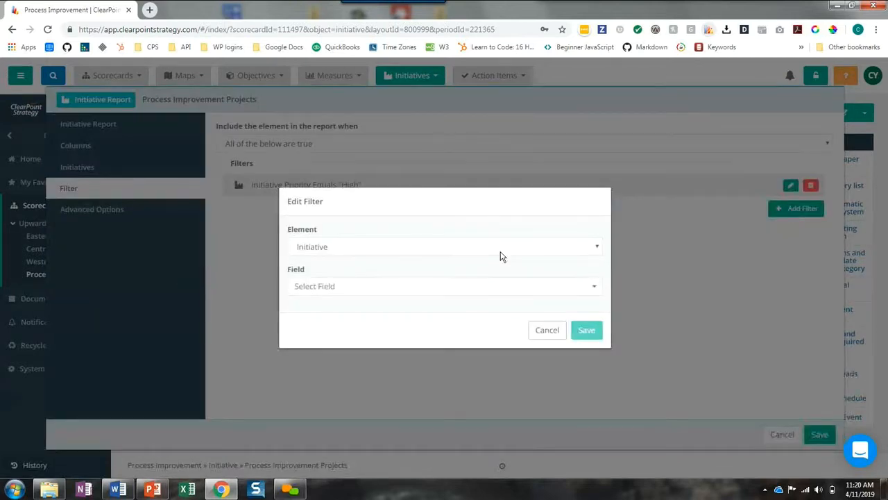
{"action": "left_click", "coordinate": [315, 255]}
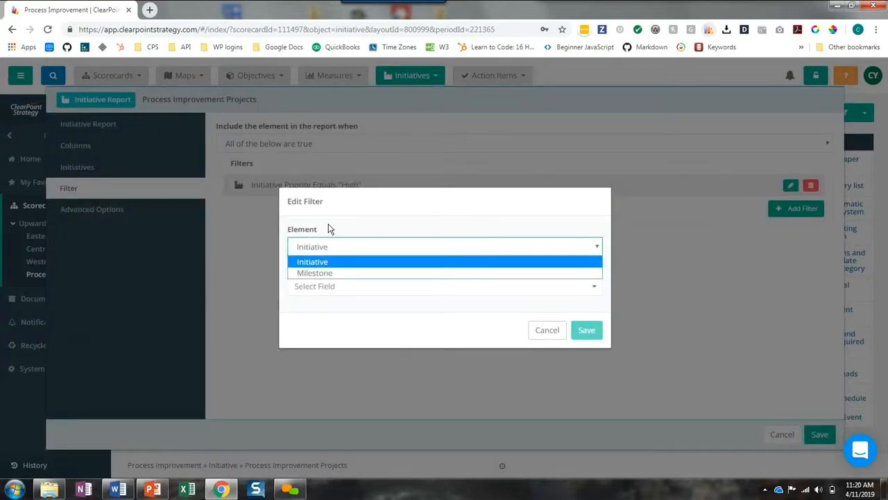
{"action": "left_click", "coordinate": [331, 231]}
{"action": "left_click", "coordinate": [319, 294]}
{"action": "type", "text": "app"}
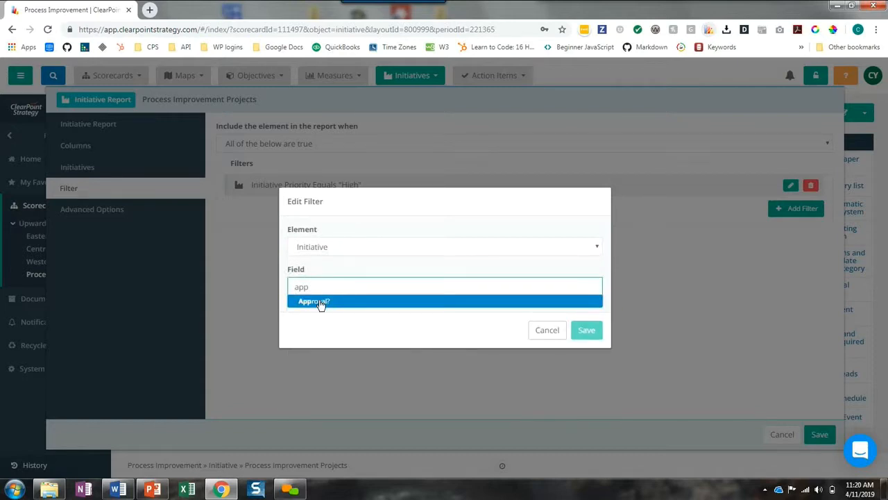
{"action": "left_click", "coordinate": [319, 300]}
{"action": "left_click", "coordinate": [312, 294]}
{"action": "left_click", "coordinate": [313, 302]}
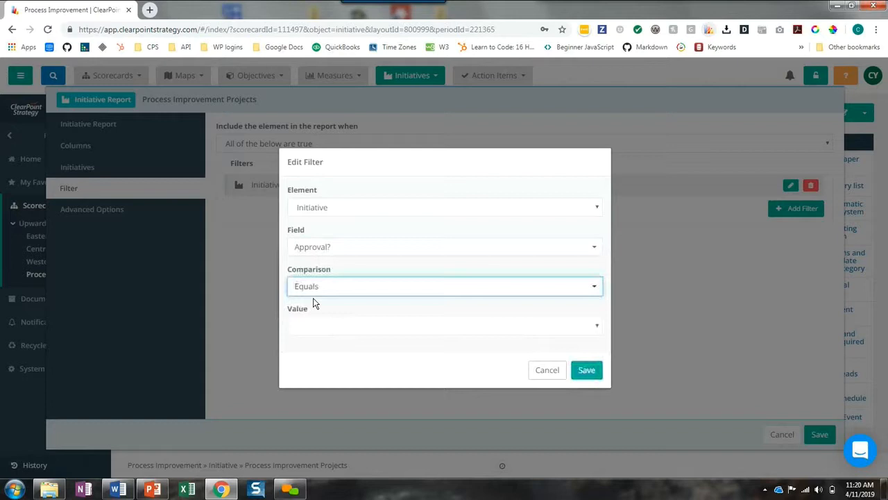
{"action": "left_click", "coordinate": [316, 326]}
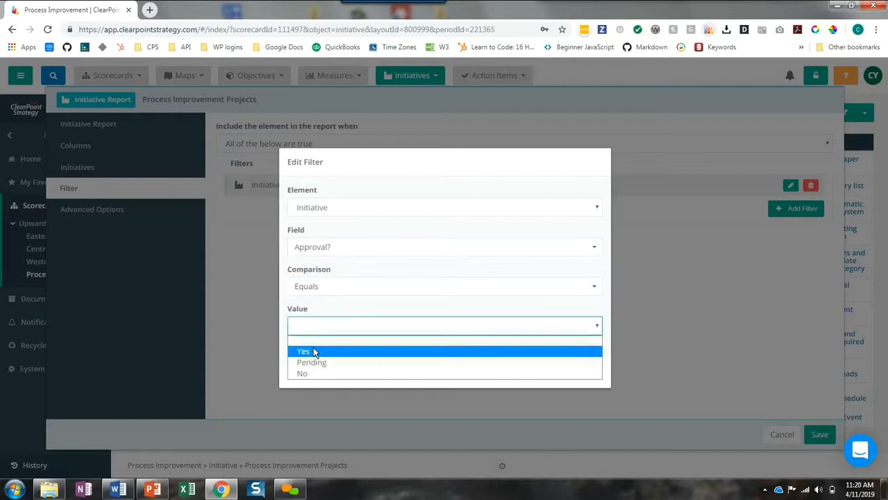
{"action": "left_click", "coordinate": [313, 348]}
{"action": "left_click", "coordinate": [587, 370]}
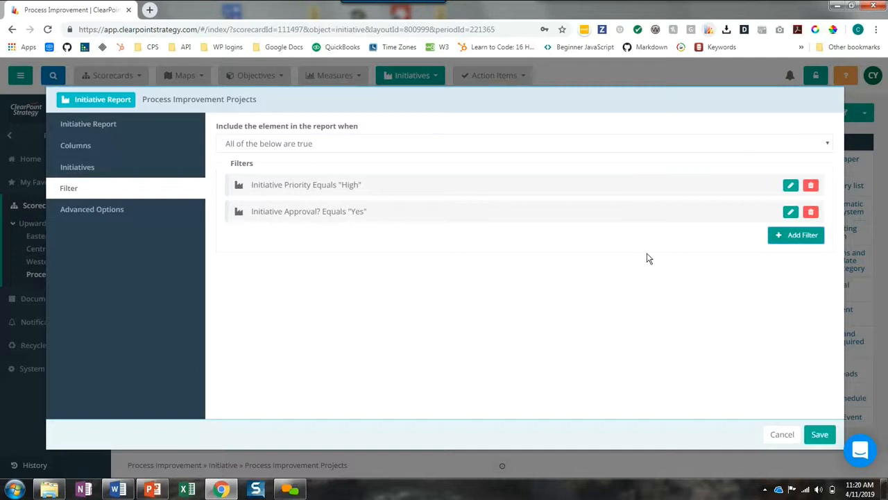
Add a third report filter requiring the initiative's Completed field to be Is False, and save the report
{"action": "left_click", "coordinate": [791, 235]}
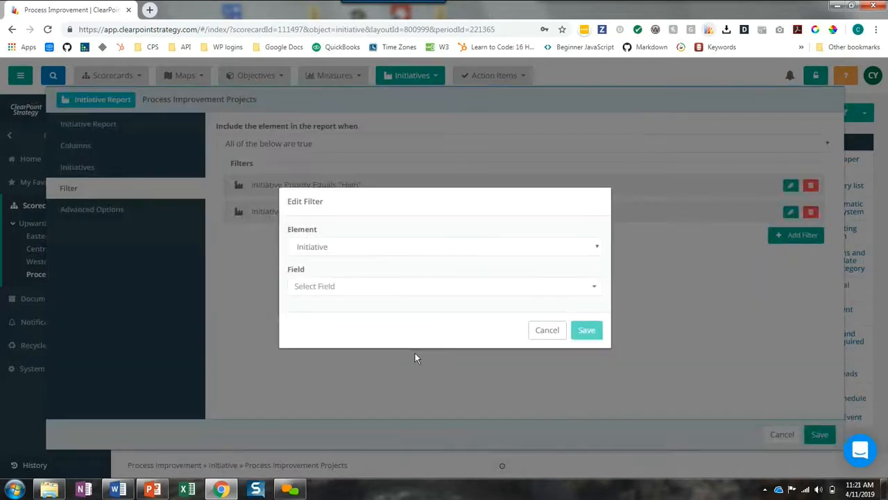
{"action": "left_click", "coordinate": [336, 287]}
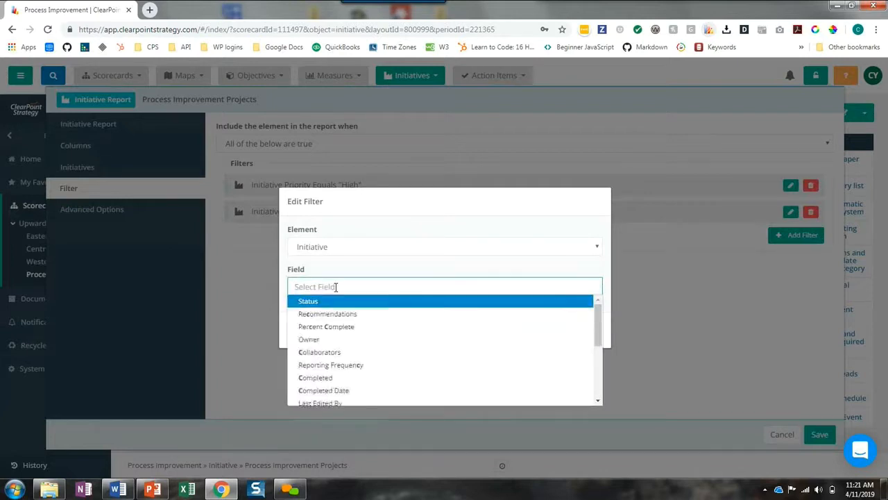
{"action": "type", "text": "cop"}
{"action": "key", "text": "BackSpace"}
{"action": "type", "text": "m"}
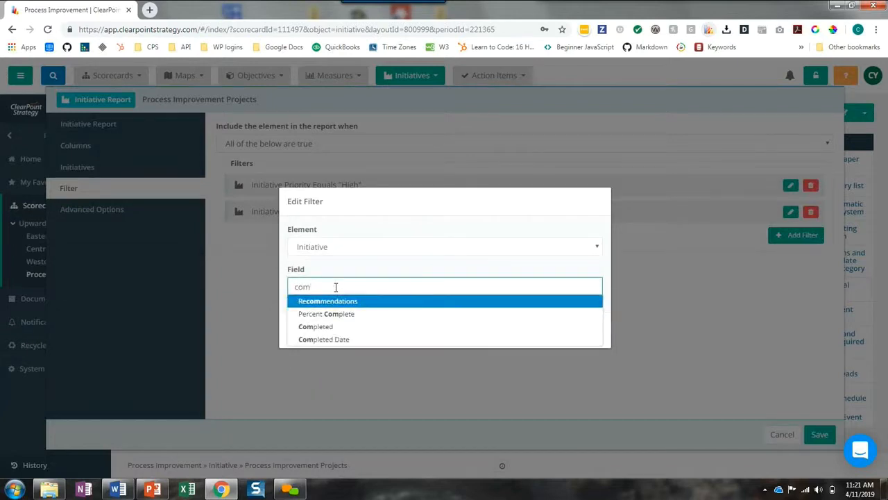
{"action": "left_click", "coordinate": [331, 327]}
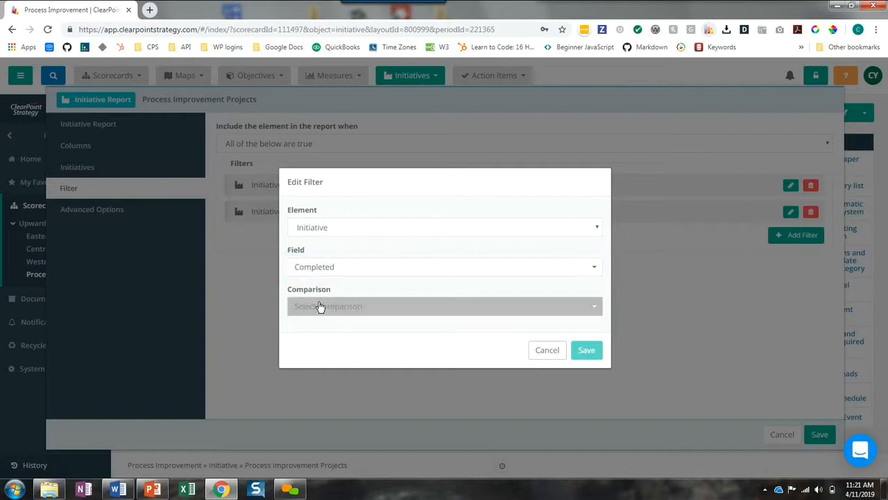
{"action": "left_click", "coordinate": [320, 306]}
{"action": "left_click", "coordinate": [317, 334]}
{"action": "left_click", "coordinate": [352, 292]}
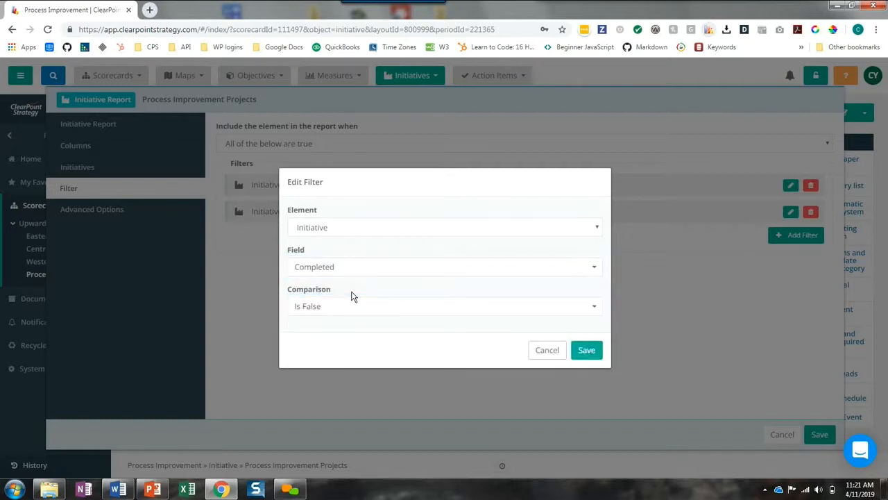
{"action": "left_click", "coordinate": [587, 355]}
{"action": "left_click", "coordinate": [818, 434]}
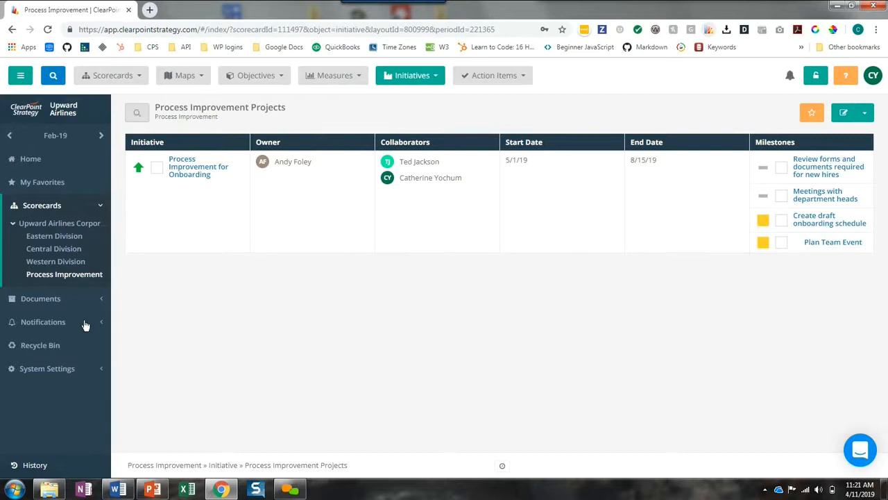
In the admin options, add a Data Grid custom field for scorecards named Current Process Improvement Projects and save the field order
{"action": "left_click", "coordinate": [75, 368]}
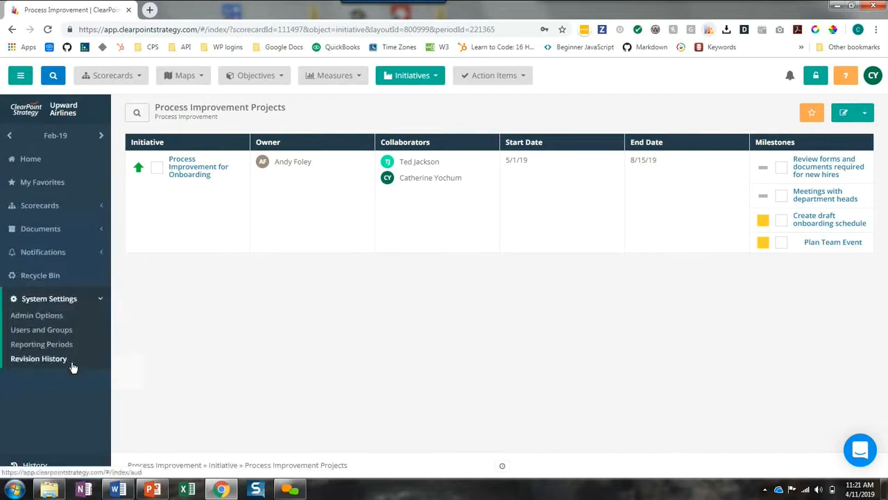
{"action": "left_click", "coordinate": [39, 315]}
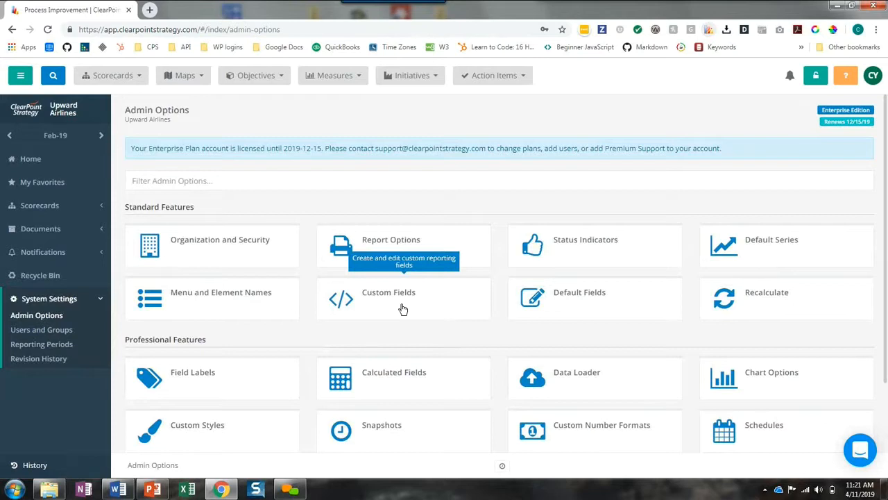
{"action": "left_click", "coordinate": [402, 308]}
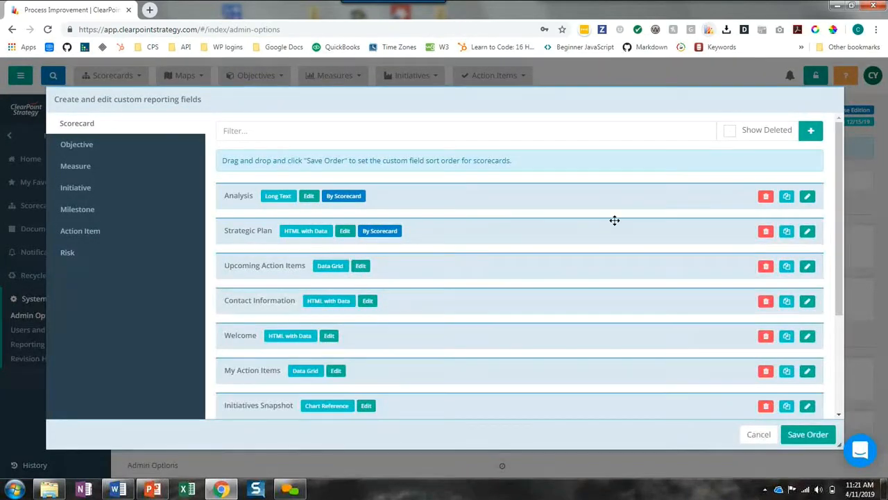
{"action": "left_click", "coordinate": [810, 131]}
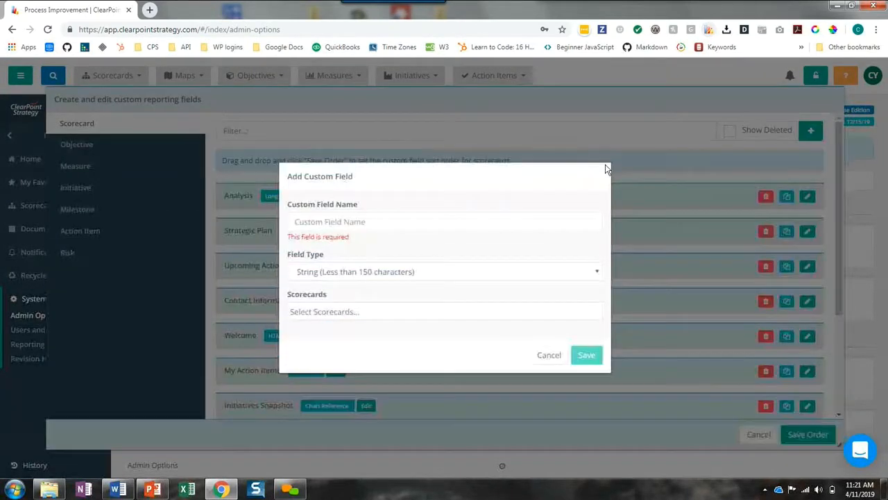
{"action": "left_click", "coordinate": [392, 224]}
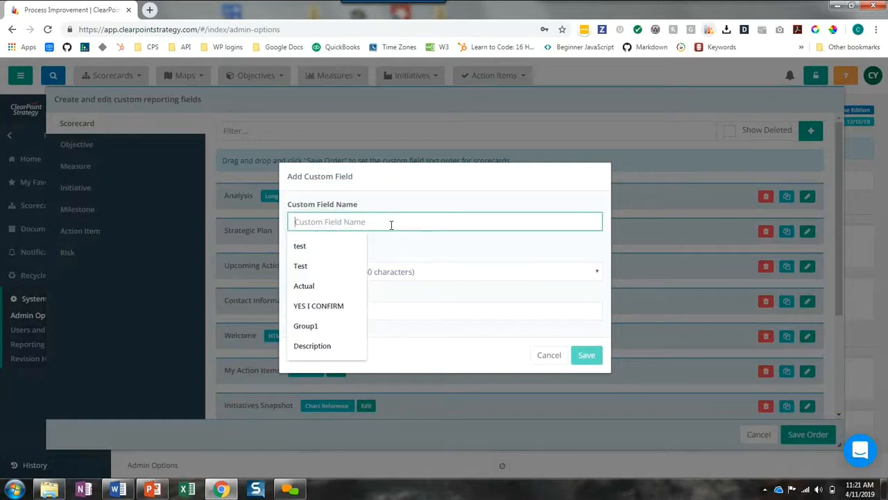
{"action": "type", "text": "Current Process Improvement Projects"}
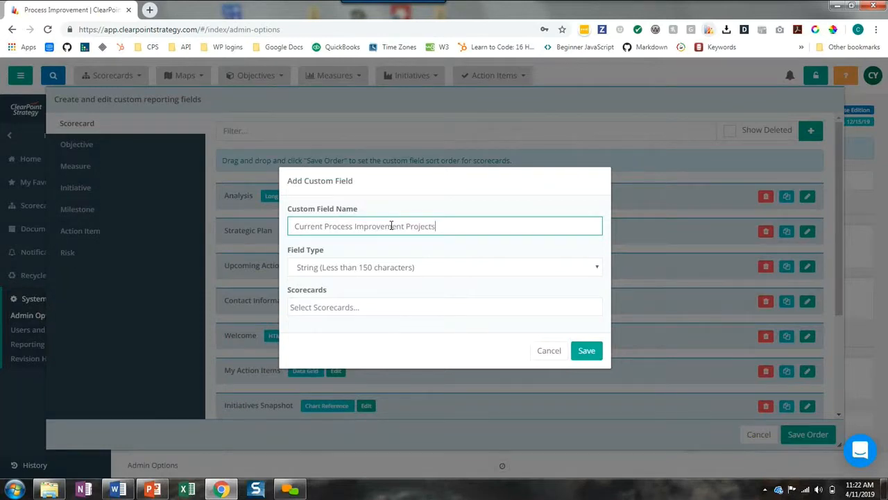
{"action": "left_click", "coordinate": [393, 274]}
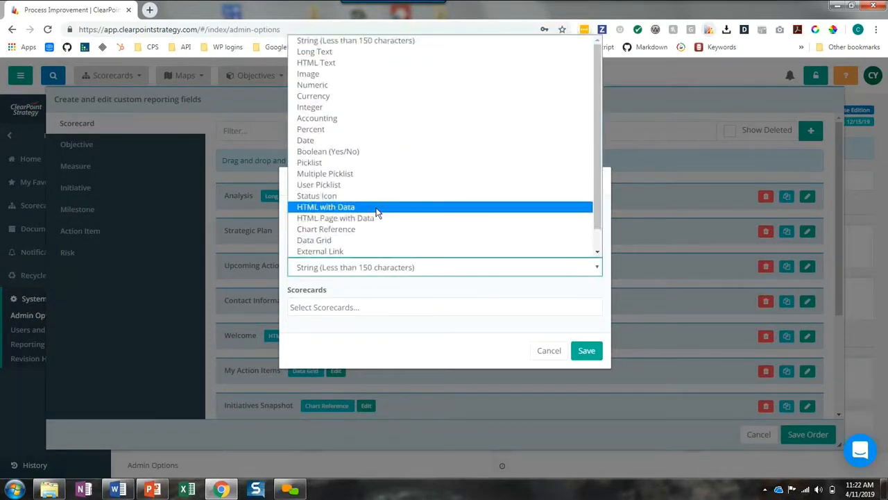
{"action": "left_click", "coordinate": [322, 240]}
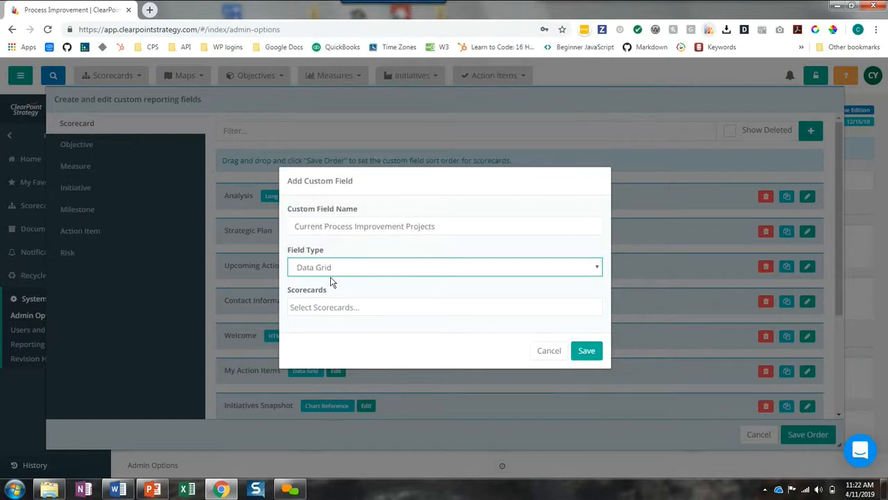
{"action": "left_click", "coordinate": [586, 351]}
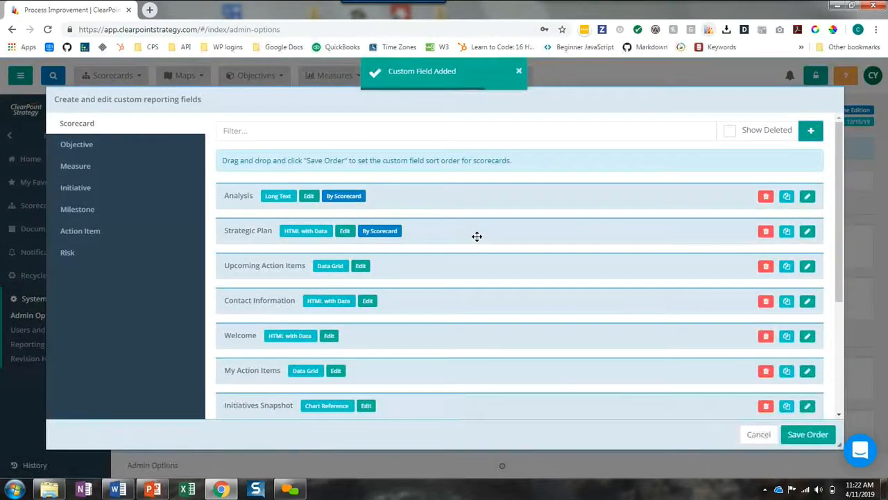
{"action": "scroll", "coordinate": [478, 242], "scroll_direction": "down", "scroll_amount": 3}
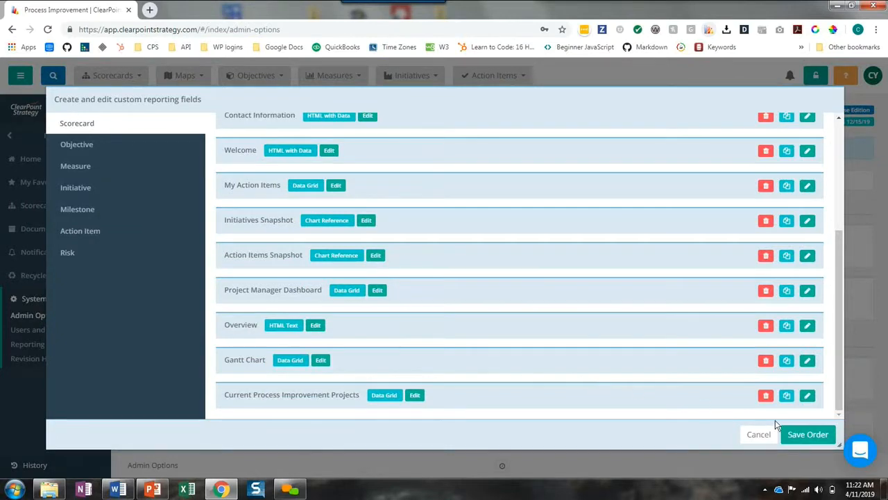
{"action": "left_click", "coordinate": [808, 435]}
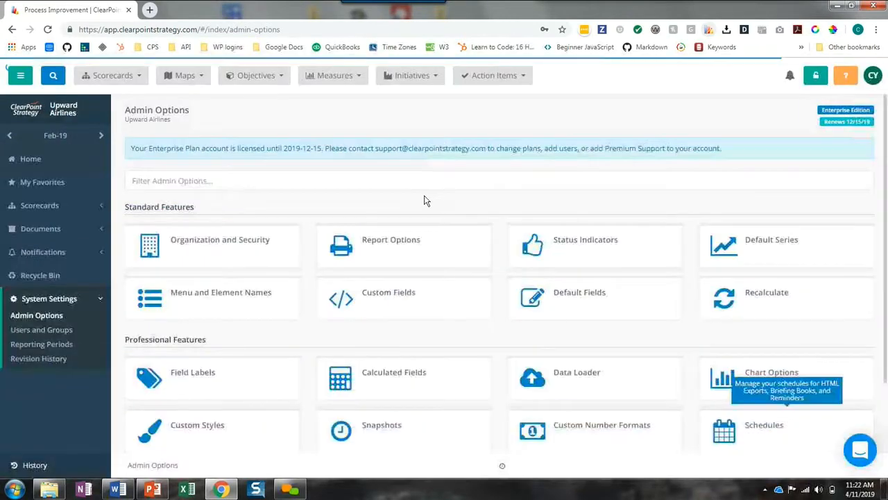
Create a new scorecard report for the Process Improvement scorecard named Process Improvement Landing Page
{"action": "left_click", "coordinate": [132, 81]}
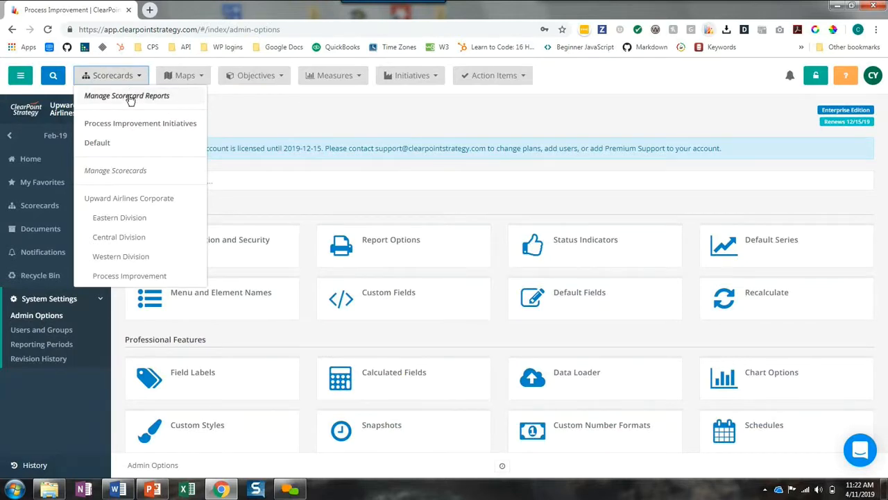
{"action": "left_click", "coordinate": [130, 97]}
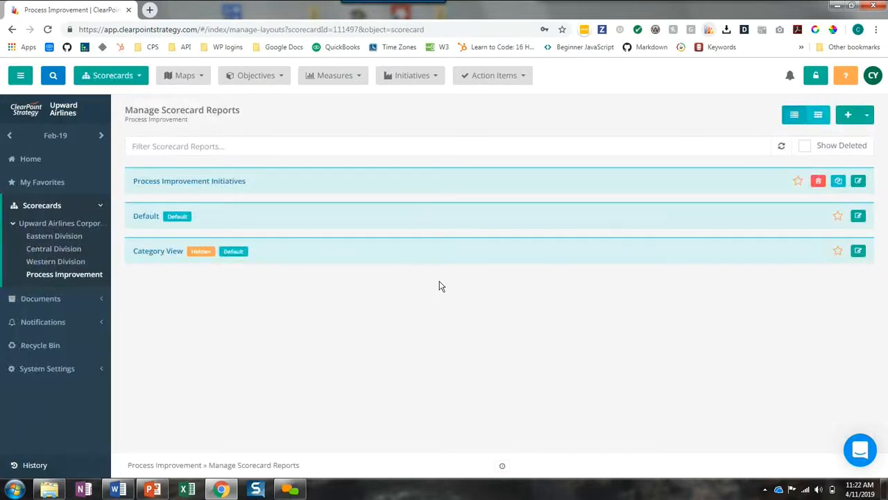
{"action": "left_click", "coordinate": [847, 121]}
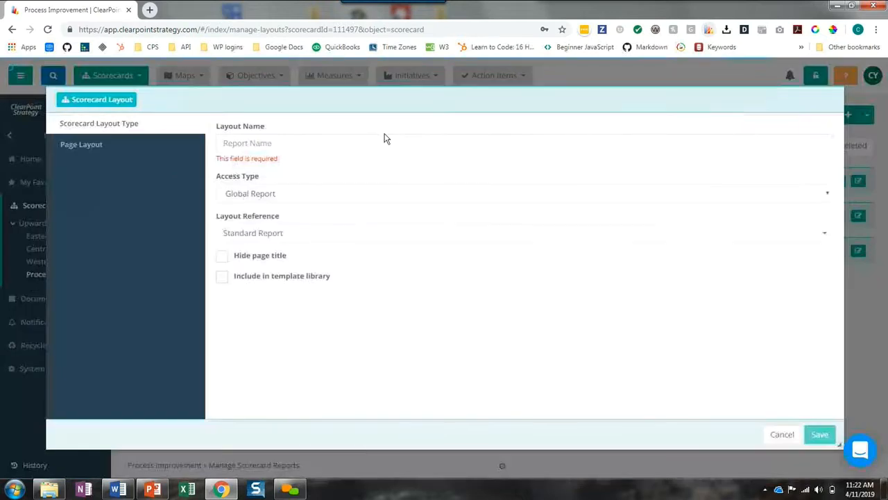
{"action": "left_click", "coordinate": [301, 144]}
{"action": "type", "text": "Proces"}
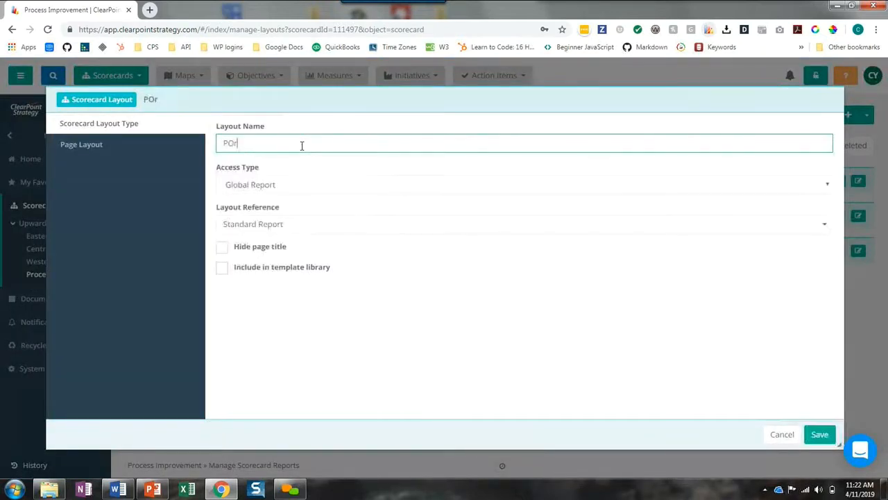
{"action": "type", "text": "s Imp"}
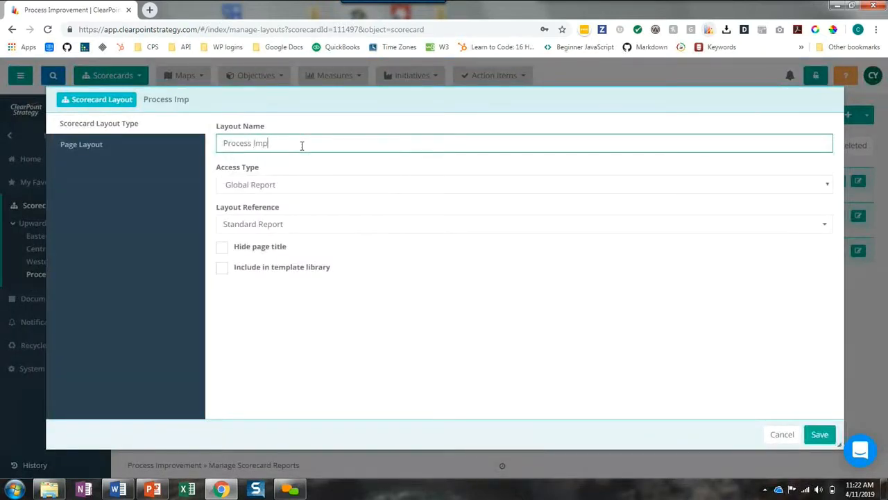
{"action": "type", "text": "rovement Landing Page"}
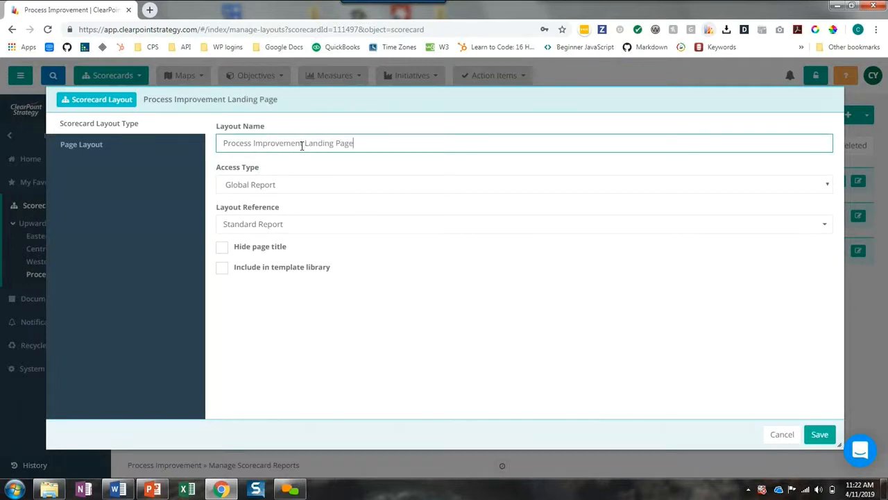
Stack Overview, Current Process Improvement Projects and Gantt Chart in that order on the page layout, and save the report
{"action": "left_click", "coordinate": [102, 146]}
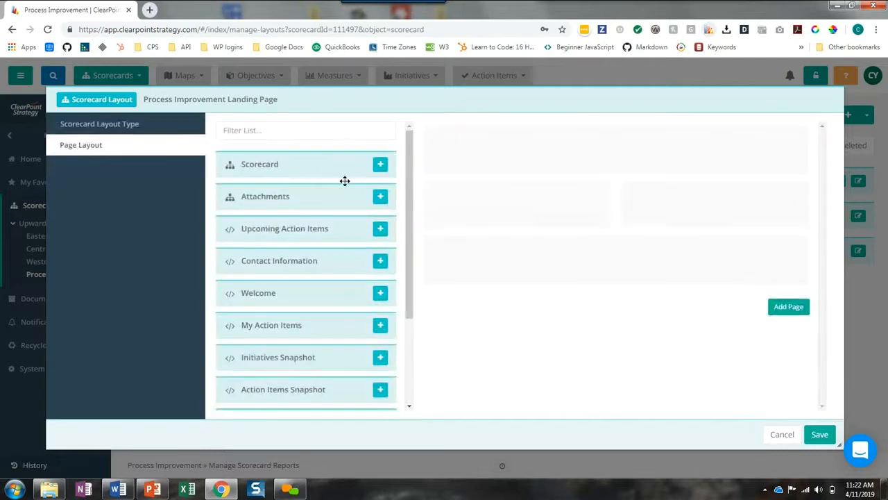
{"action": "scroll", "coordinate": [347, 288], "scroll_direction": "down", "scroll_amount": 3}
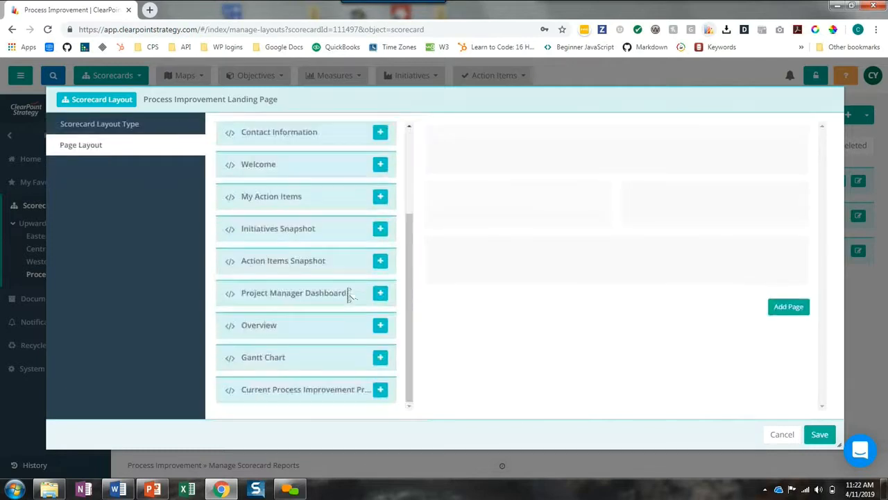
{"action": "left_click", "coordinate": [380, 357]}
{"action": "left_click", "coordinate": [380, 390]}
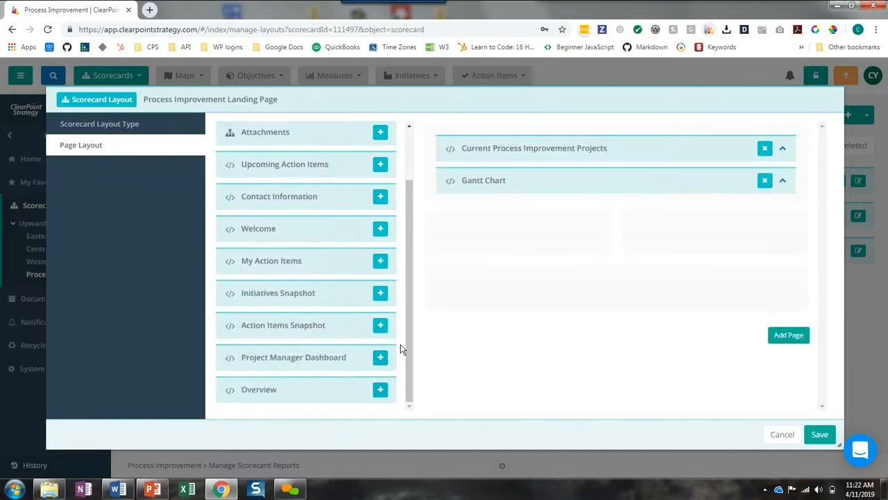
{"action": "left_click", "coordinate": [380, 390]}
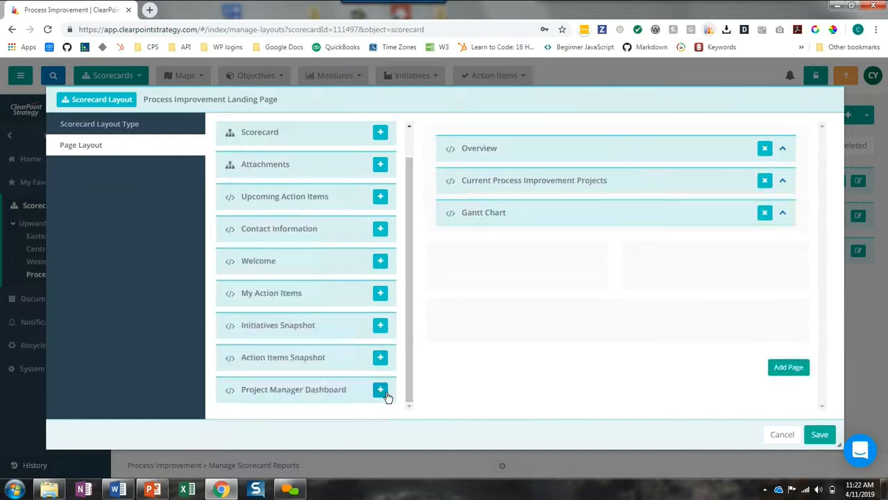
{"action": "left_click", "coordinate": [820, 435]}
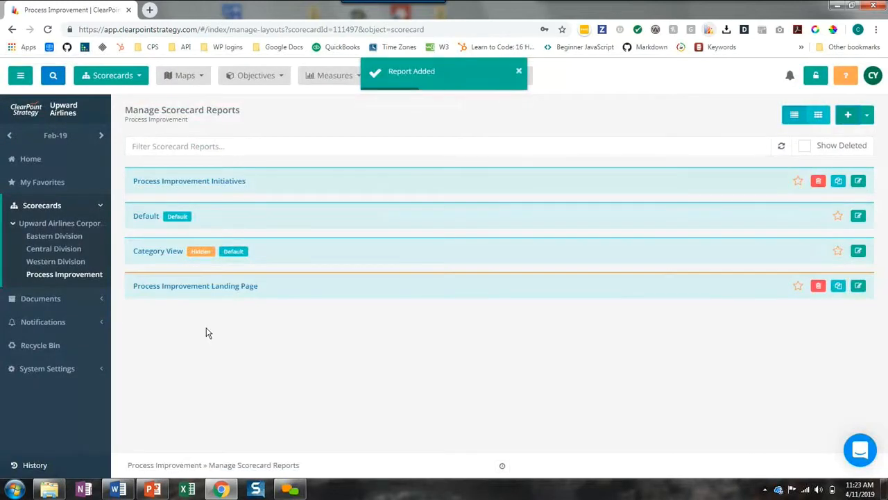
Open the Process Improvement Landing Page and fill its Overview with the airline staff photo and the team's mission paragraph
{"action": "left_click", "coordinate": [190, 290]}
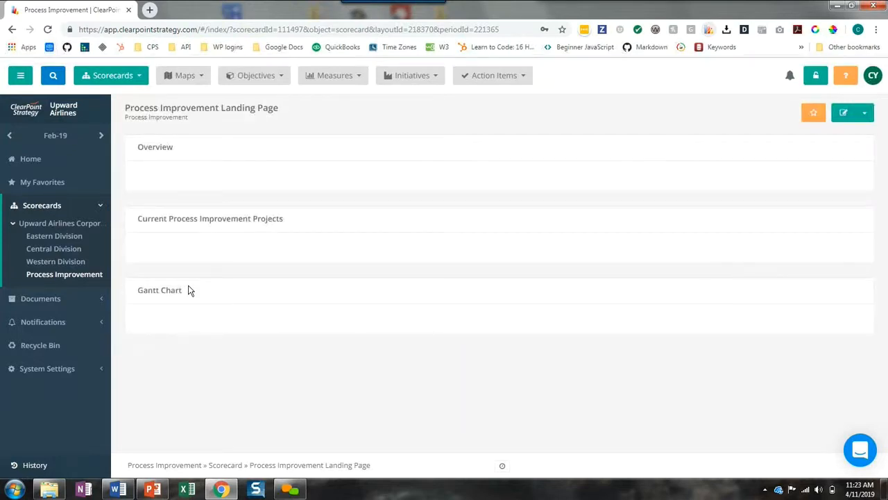
{"action": "left_click", "coordinate": [248, 184]}
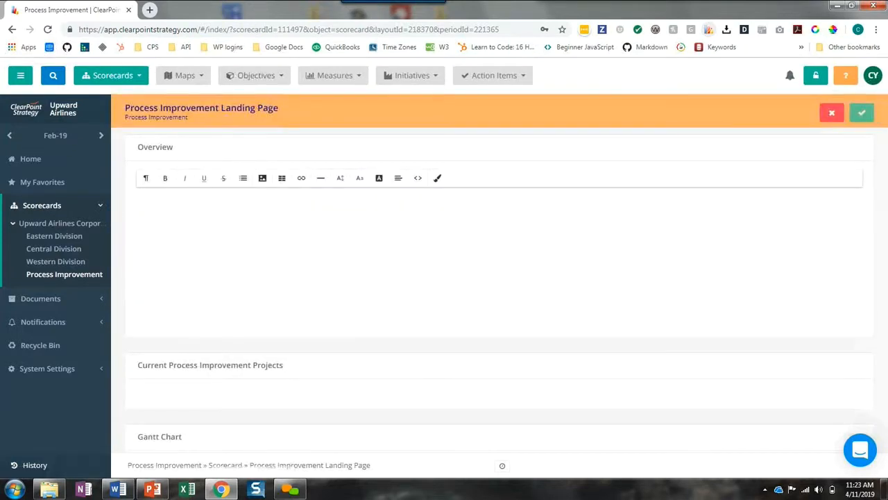
{"action": "left_click_drag", "start_coordinate": [714, 302], "coordinate": [573, 235]}
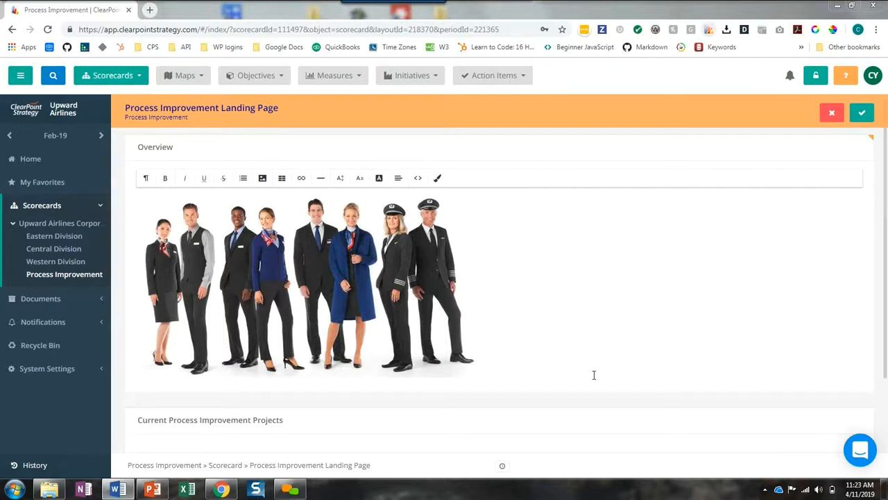
{"action": "type", "text": "We are driven to create positive experiences for our customers and our employees. We pursue process improvement projects in order to remove inefficiencies from our work and our budget, standardize and measure our activity, and improve our ability to think big. Our team are trained in Lean Six Sigma and have a proven track record of changing Upward Airlines for the better."}
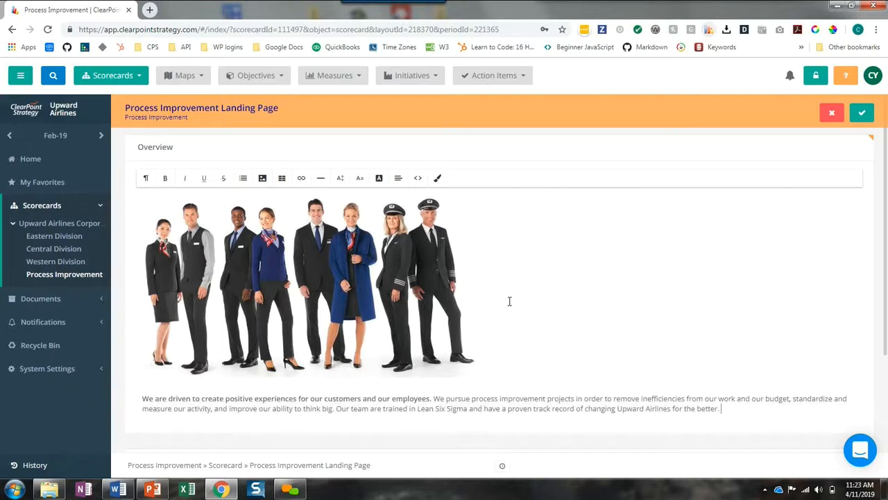
Link Current Process Improvement Projects to the Process Improvement scorecard's Initiative report named Process Improvement Projects
{"action": "scroll", "coordinate": [509, 301], "scroll_direction": "down", "scroll_amount": 2}
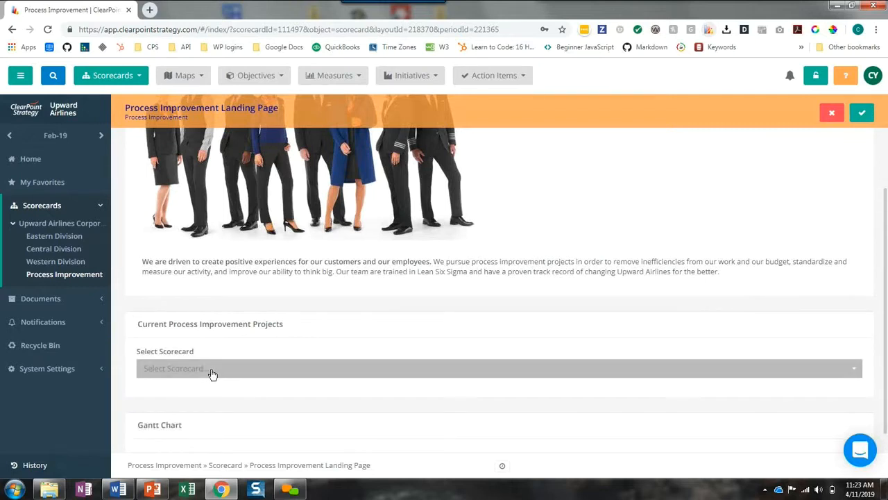
{"action": "left_click", "coordinate": [212, 371]}
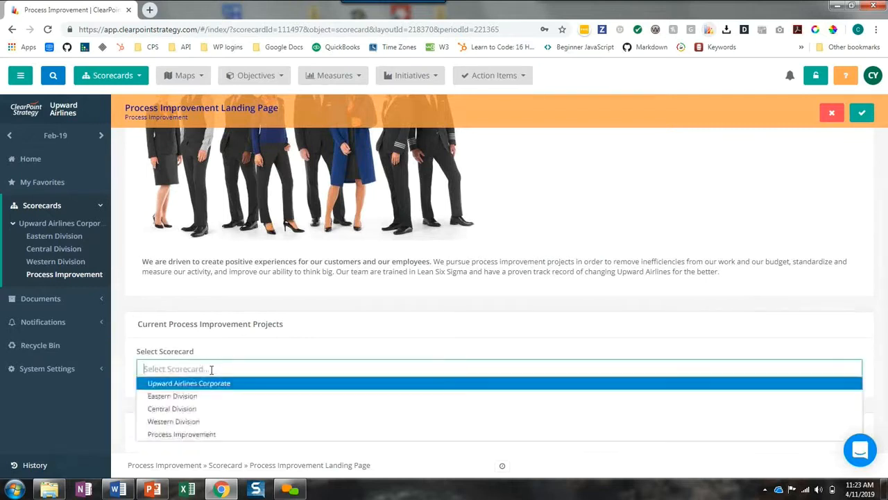
{"action": "left_click", "coordinate": [208, 434]}
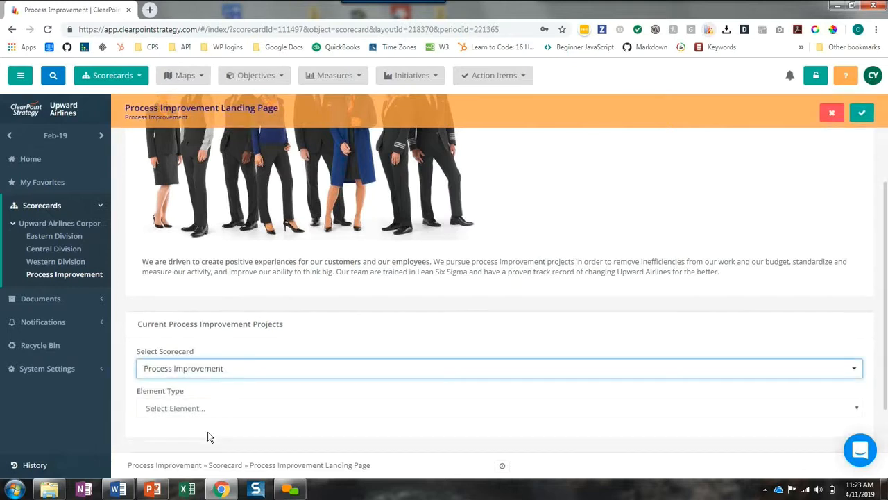
{"action": "left_click", "coordinate": [198, 409]}
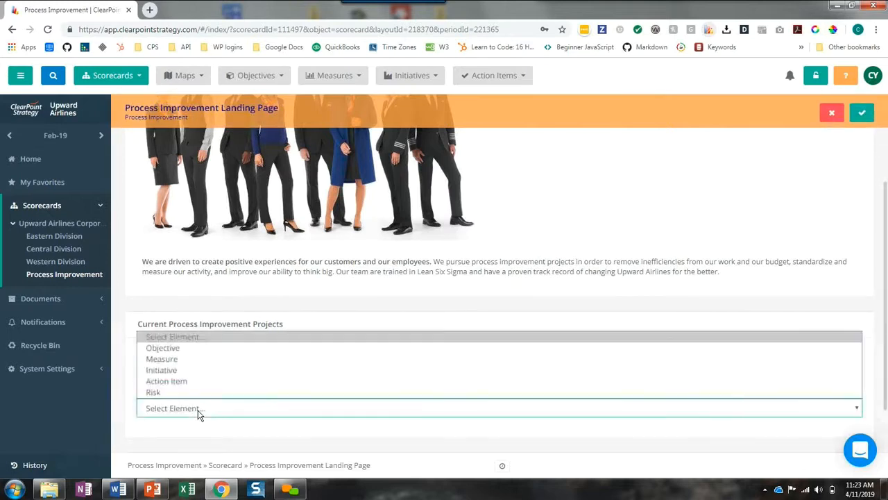
{"action": "left_click", "coordinate": [178, 374]}
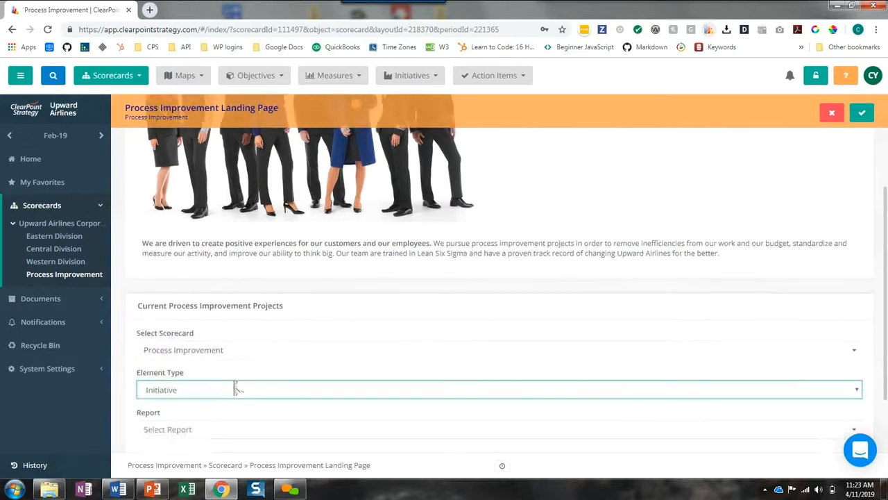
{"action": "left_click", "coordinate": [179, 358]}
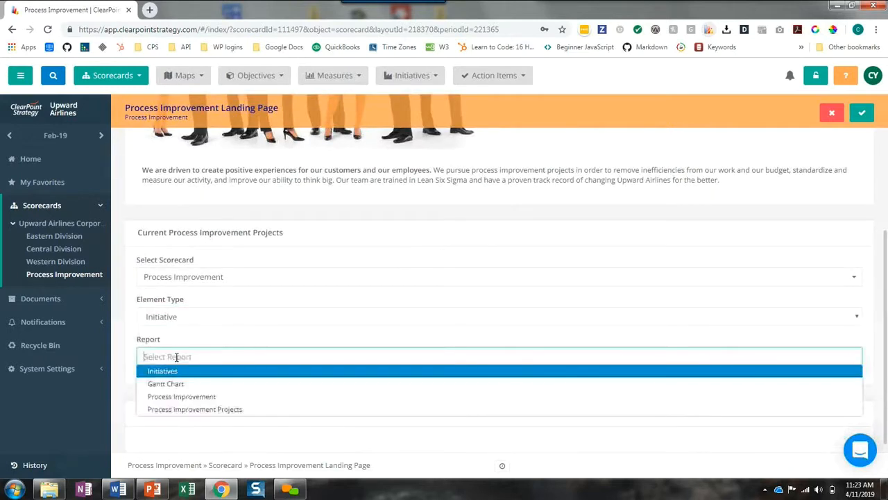
{"action": "left_click", "coordinate": [185, 408]}
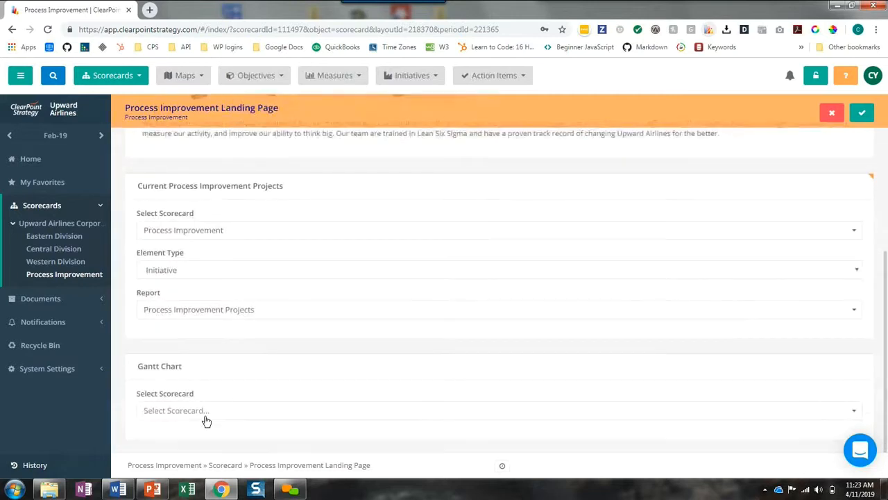
Link the Gantt Chart field to the Process Improvement scorecard's Initiative report Gantt Chart, save the landing page and review its sections
{"action": "left_click", "coordinate": [205, 416]}
{"action": "left_click", "coordinate": [196, 395]}
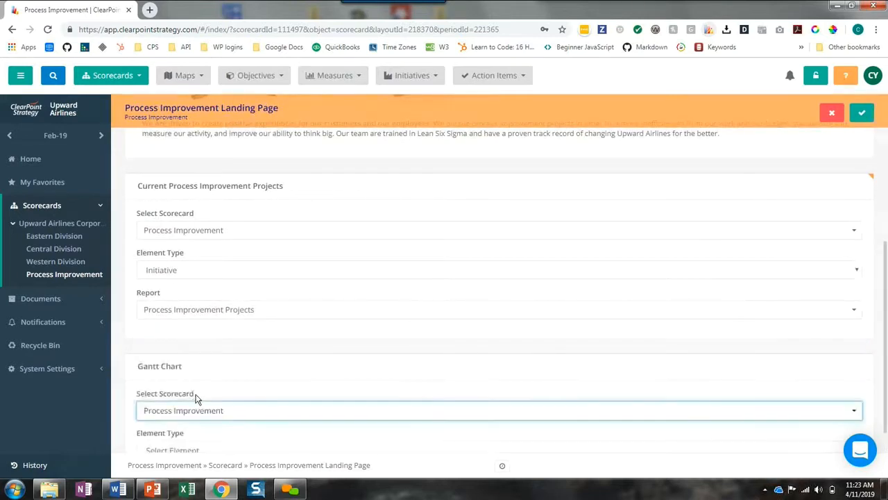
{"action": "left_click", "coordinate": [192, 408]}
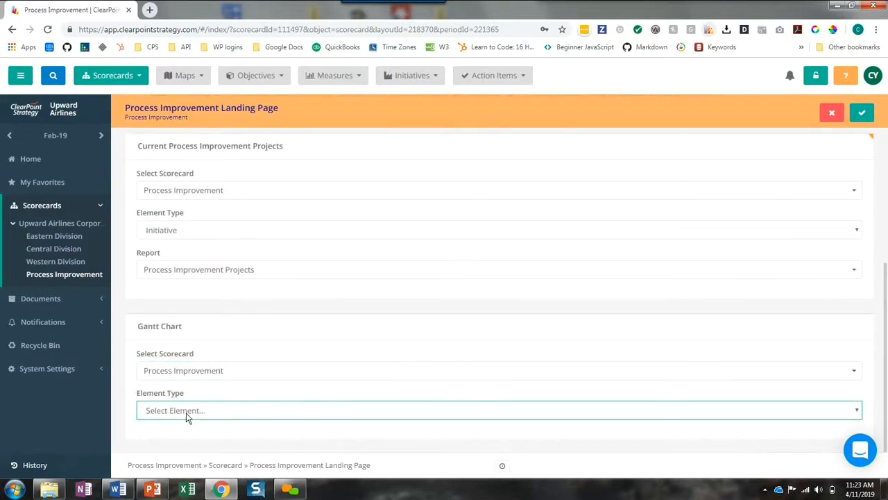
{"action": "left_click", "coordinate": [164, 371]}
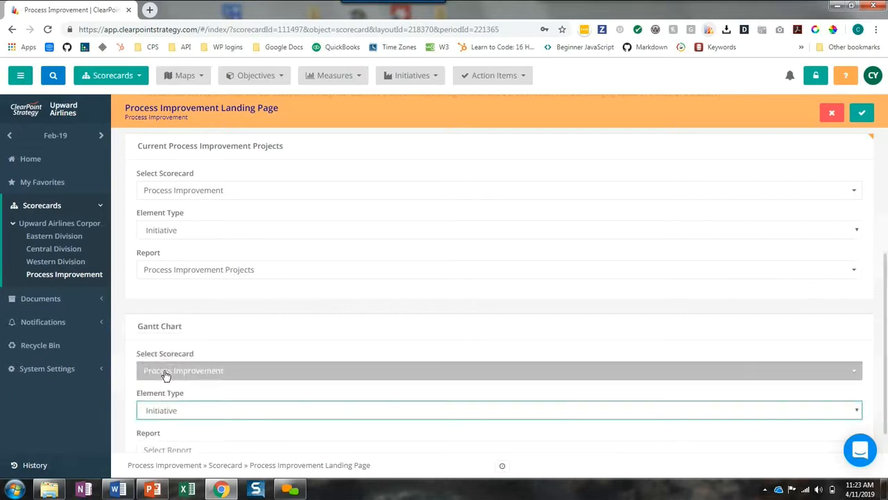
{"action": "left_click", "coordinate": [189, 411]}
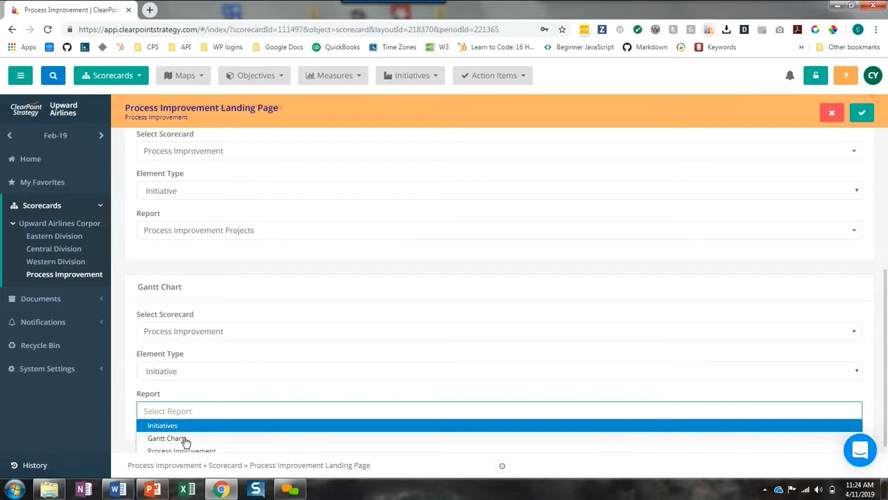
{"action": "left_click", "coordinate": [186, 438]}
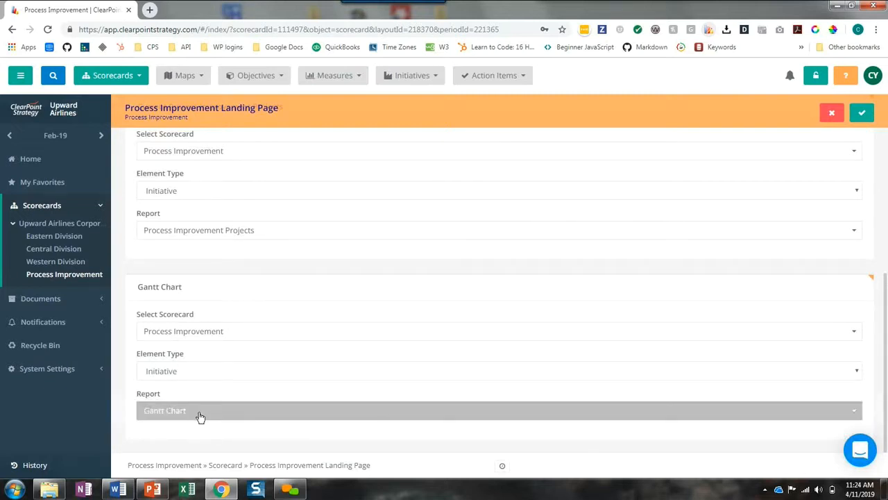
{"action": "left_click", "coordinate": [864, 113]}
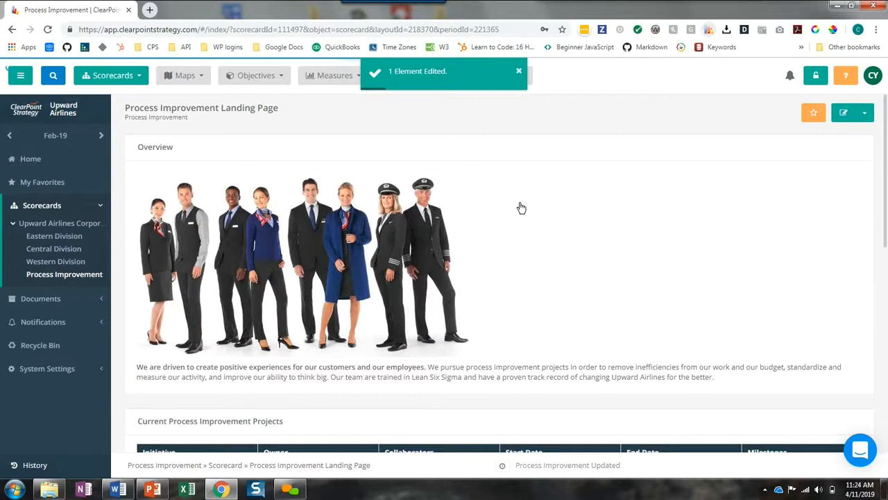
{"action": "scroll", "coordinate": [522, 208], "scroll_direction": "down", "scroll_amount": 5}
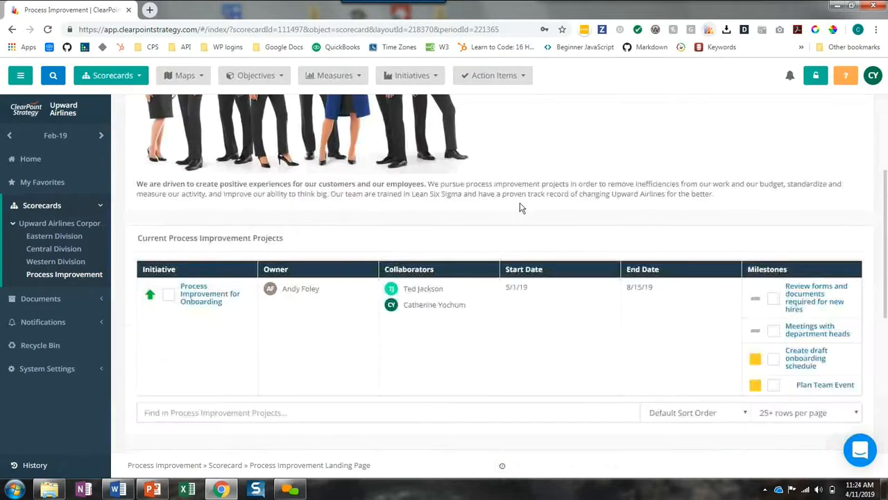
{"action": "scroll", "coordinate": [522, 208], "scroll_direction": "down", "scroll_amount": 4}
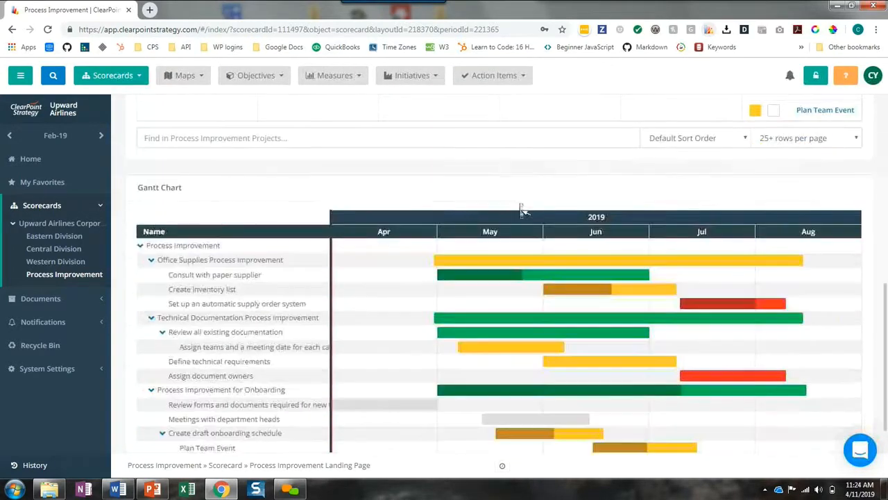
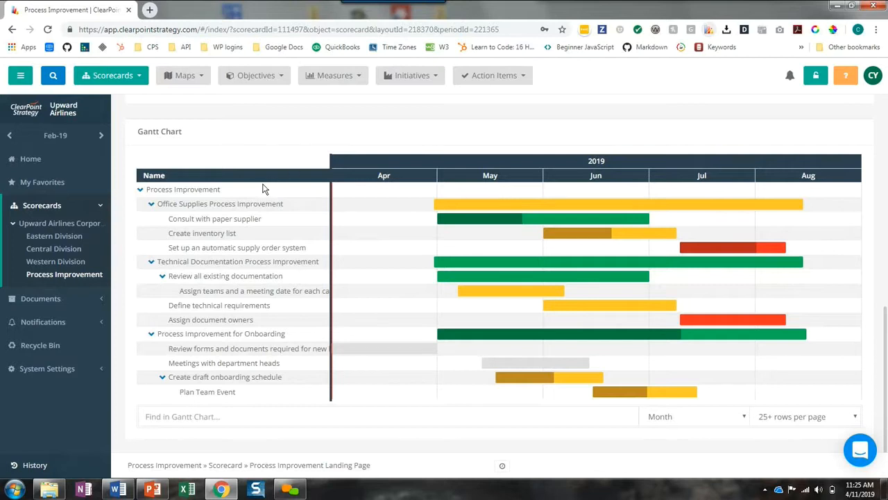
Open the Create draft onboarding schedule milestone of Process Improvement for Onboarding, starting from the Process Improvement Projects report
{"action": "left_click", "coordinate": [35, 465]}
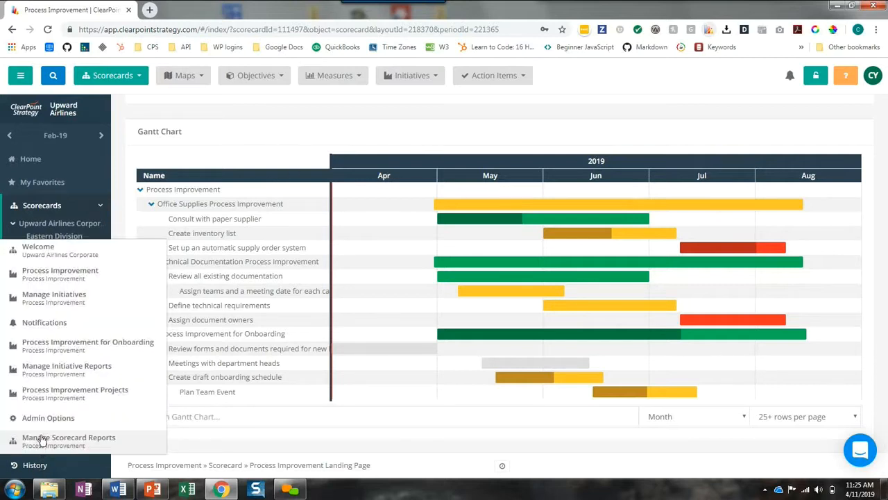
{"action": "left_click", "coordinate": [54, 393]}
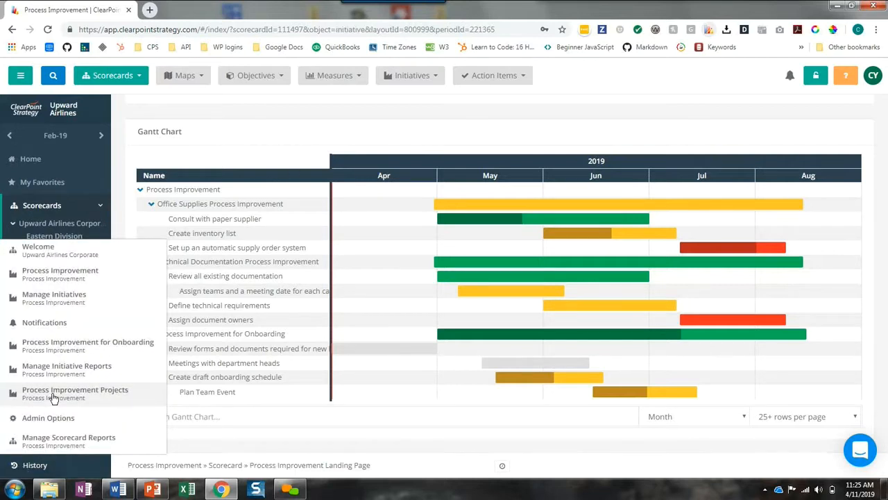
{"action": "left_click", "coordinate": [189, 173]}
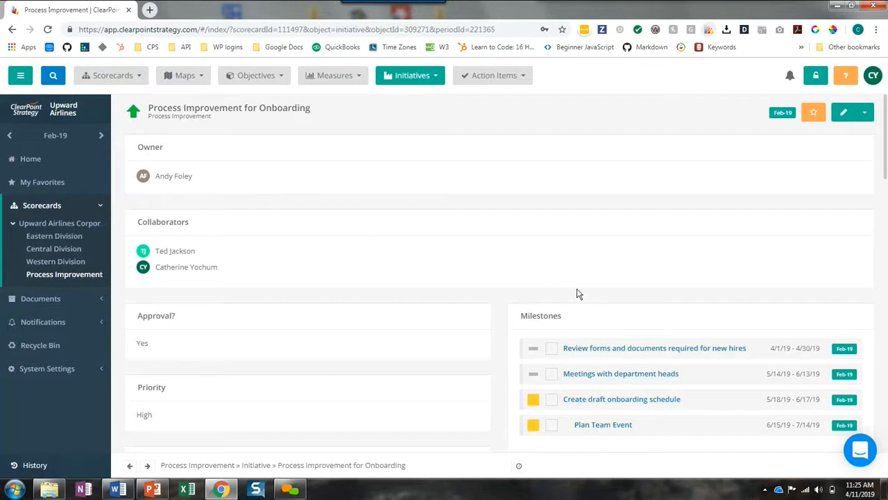
{"action": "scroll", "coordinate": [582, 312], "scroll_direction": "down", "scroll_amount": 1}
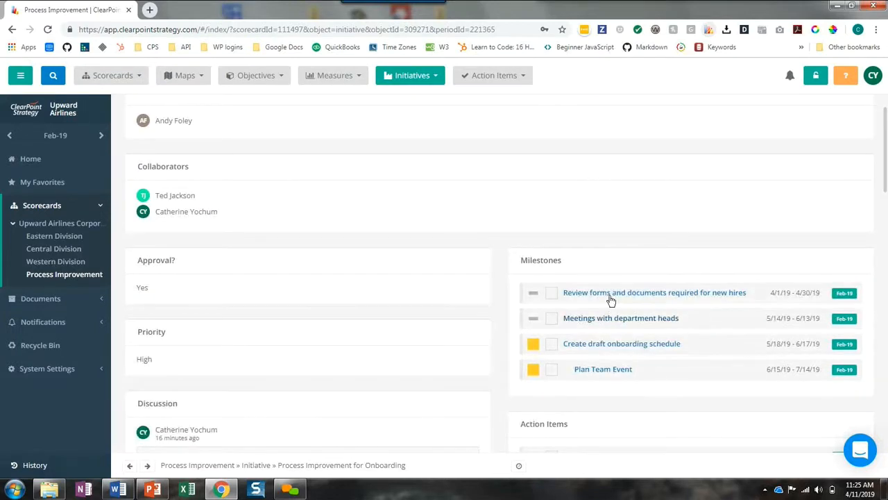
{"action": "left_click", "coordinate": [589, 345]}
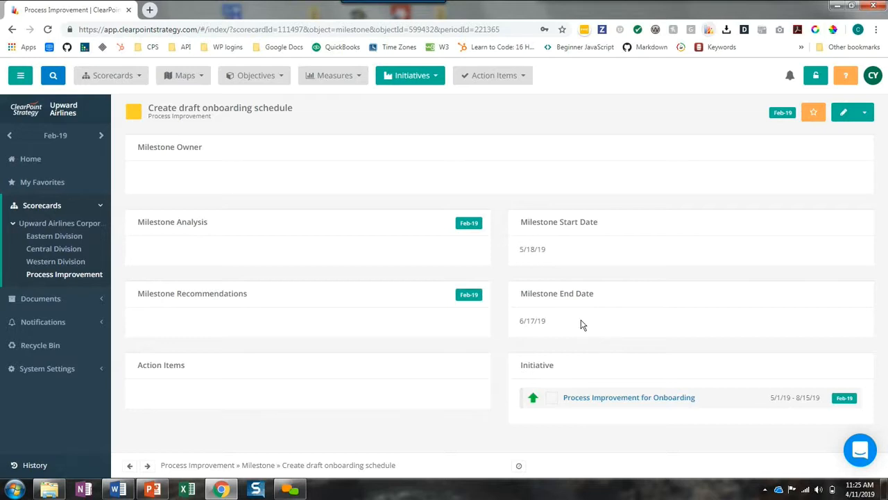
Create a Milestone custom field named Outcome of Milestones with field type HTML Text, and save the field order
{"action": "left_click", "coordinate": [32, 376]}
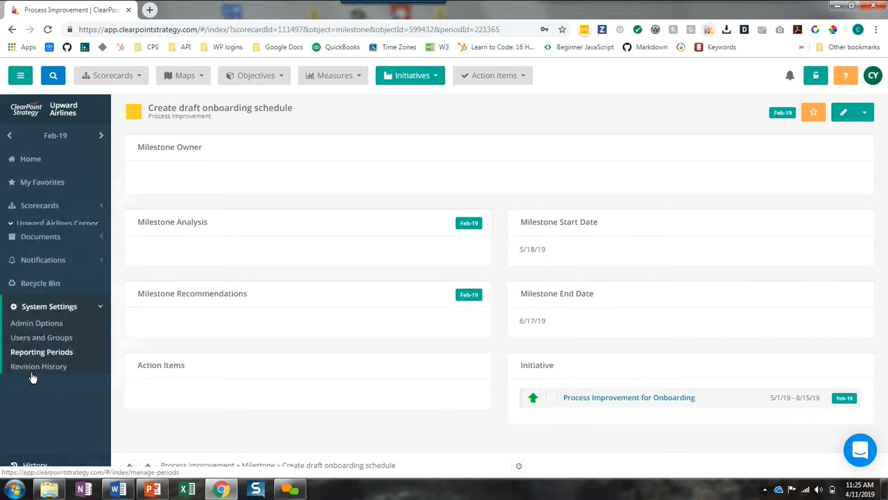
{"action": "left_click", "coordinate": [31, 318]}
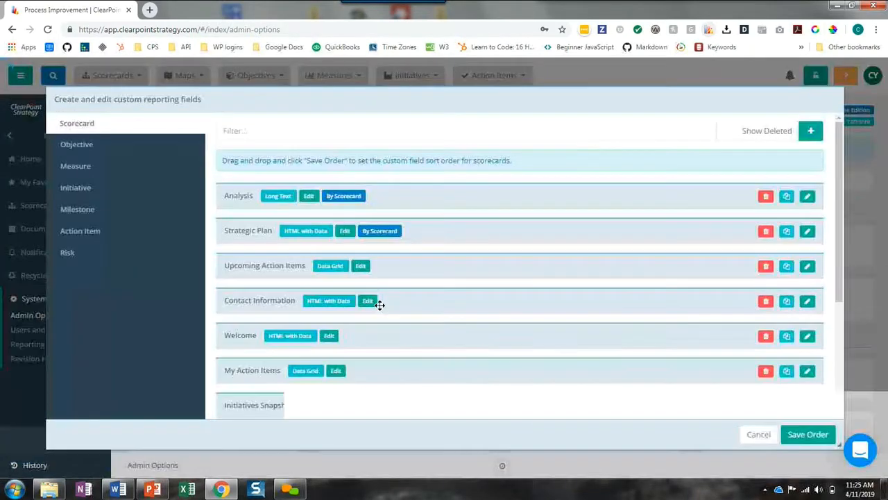
{"action": "left_click", "coordinate": [82, 216]}
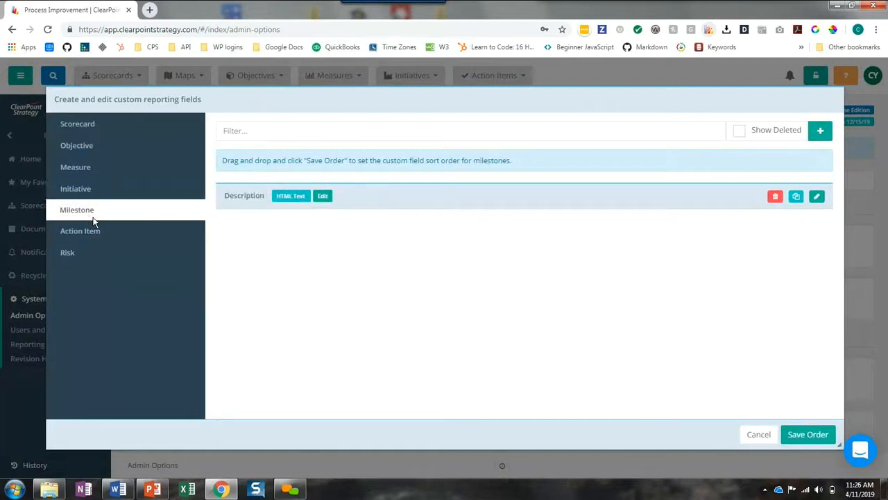
{"action": "left_click", "coordinate": [821, 132]}
{"action": "left_click", "coordinate": [368, 208]}
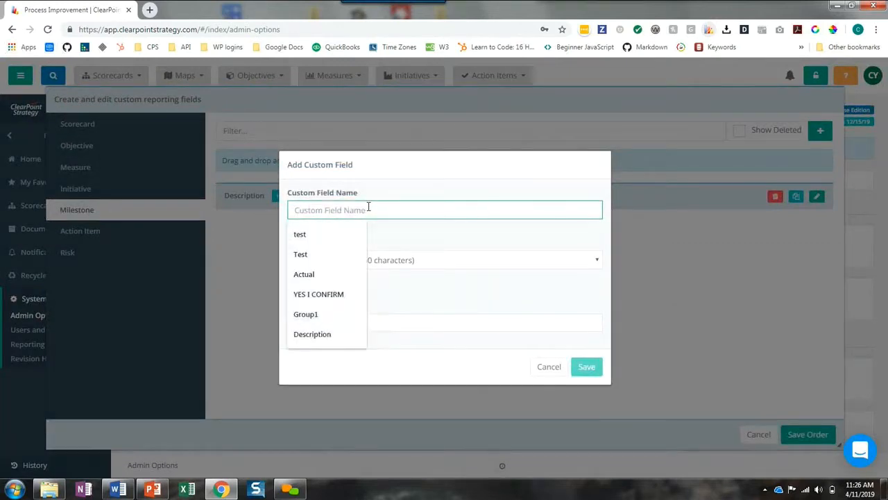
{"action": "type", "text": "O"}
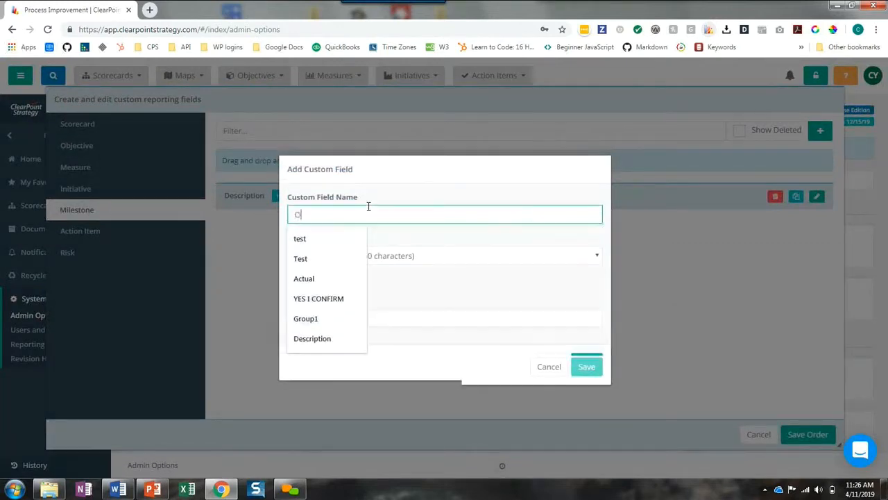
{"action": "type", "text": "utcome of Milestones"}
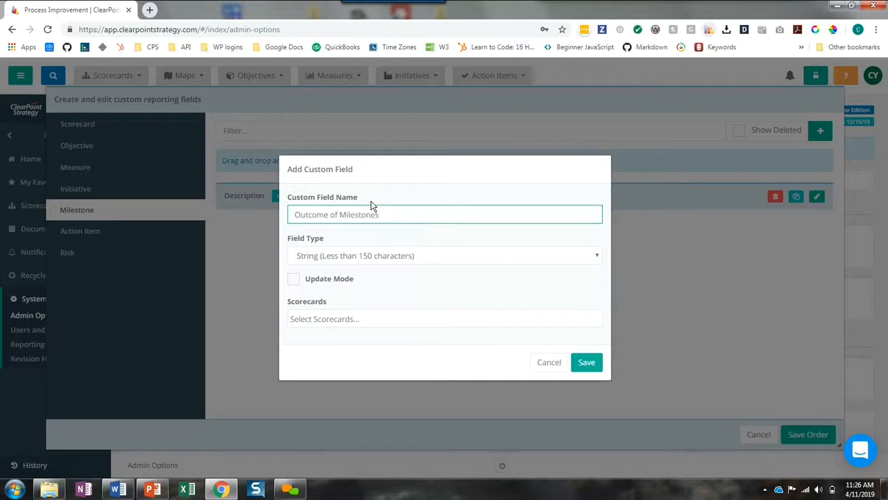
{"action": "left_click", "coordinate": [371, 256]}
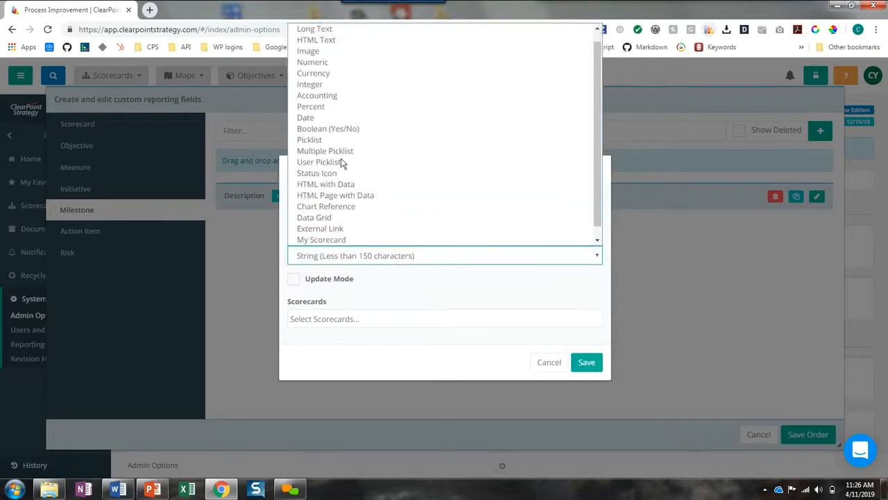
{"action": "left_click", "coordinate": [333, 39]}
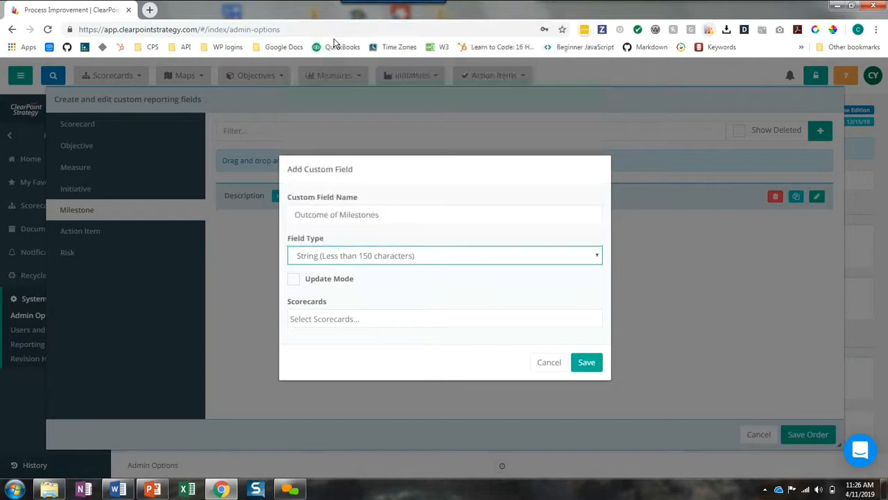
{"action": "left_click", "coordinate": [587, 363]}
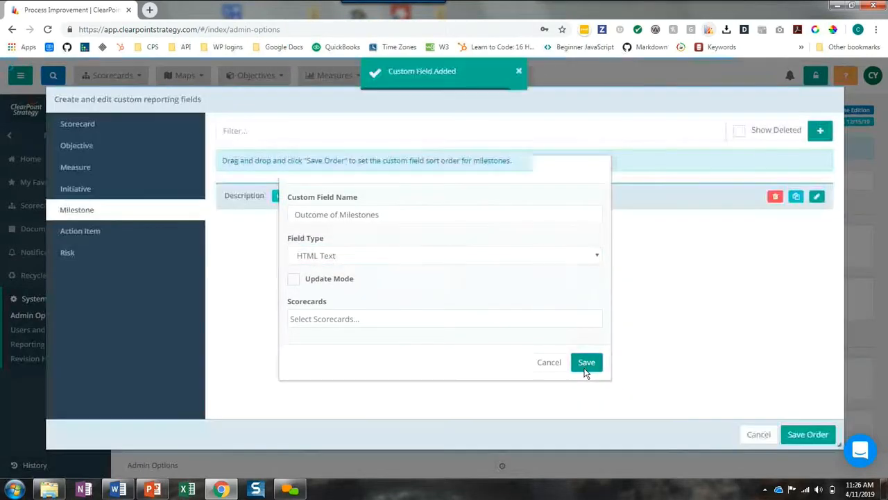
{"action": "left_click", "coordinate": [805, 434]}
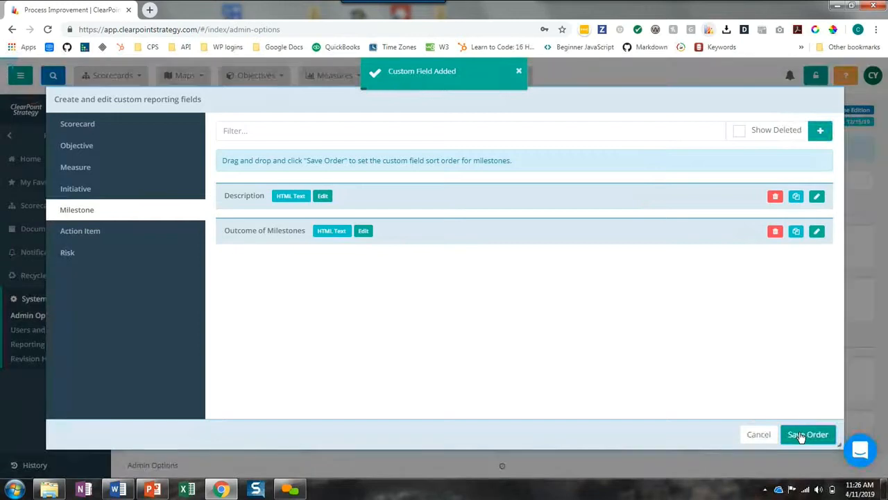
Place Outcome of Milestones above Milestone Analysis in the Create draft onboarding schedule layout, save it, and check the next two milestones
{"action": "left_click", "coordinate": [81, 463]}
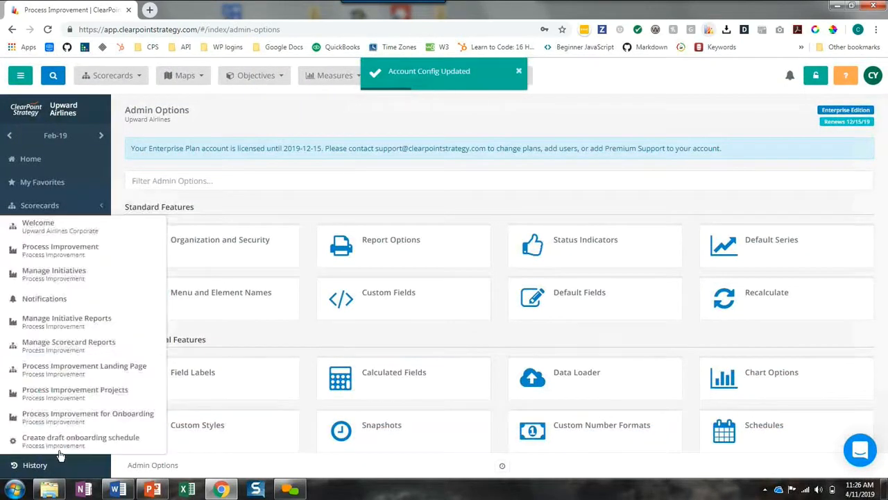
{"action": "left_click", "coordinate": [58, 442]}
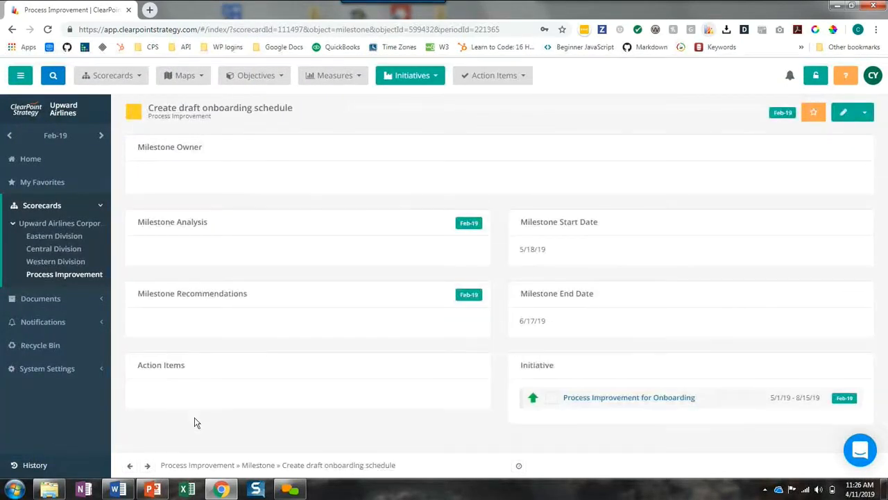
{"action": "left_click", "coordinate": [866, 114]}
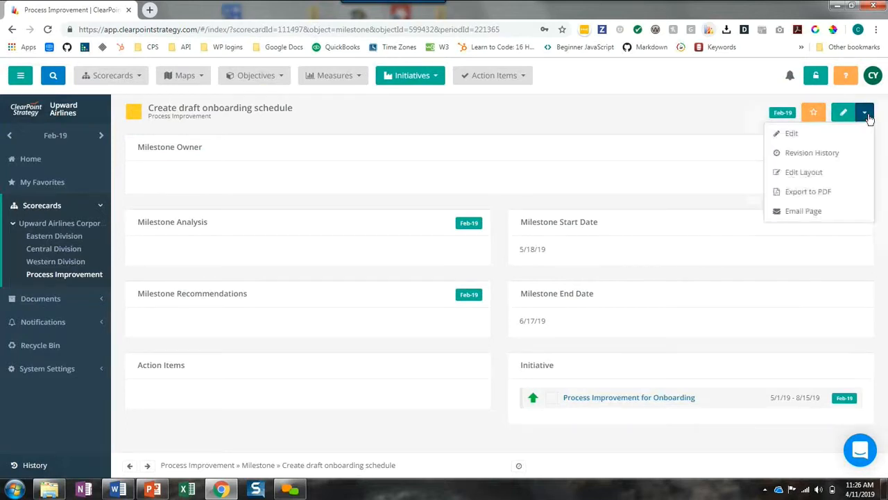
{"action": "left_click", "coordinate": [803, 174]}
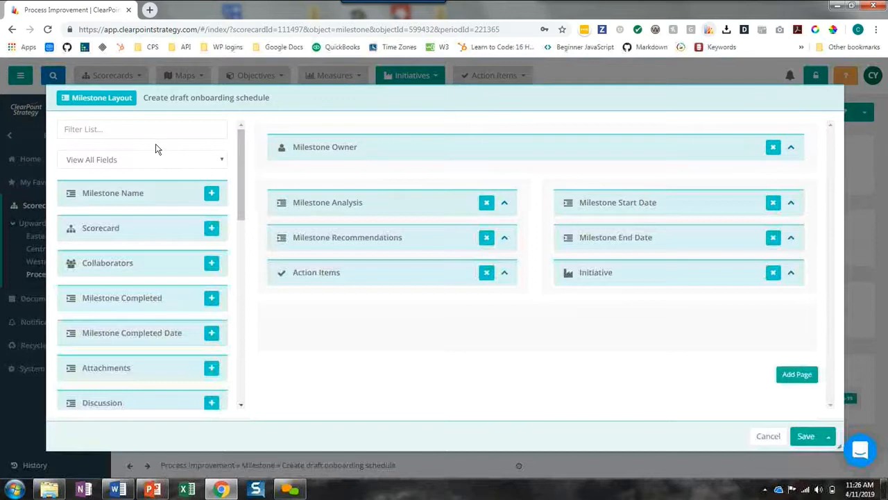
{"action": "left_click", "coordinate": [132, 132]}
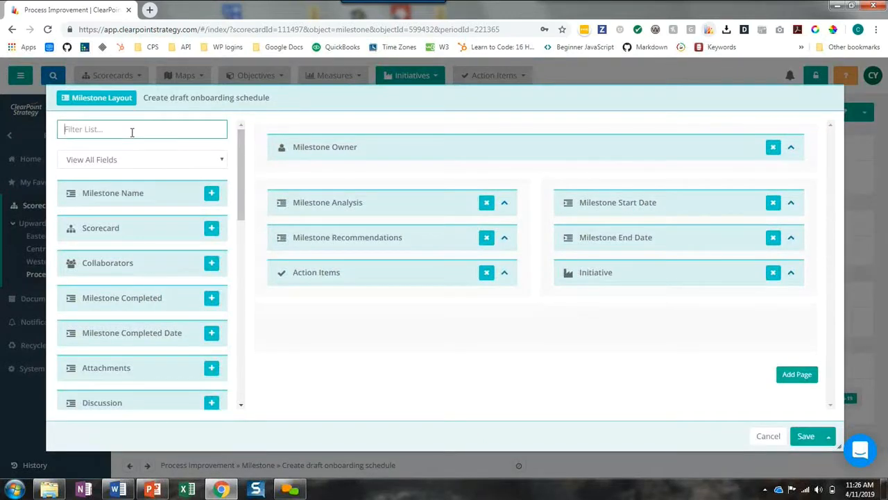
{"action": "type", "text": "out"}
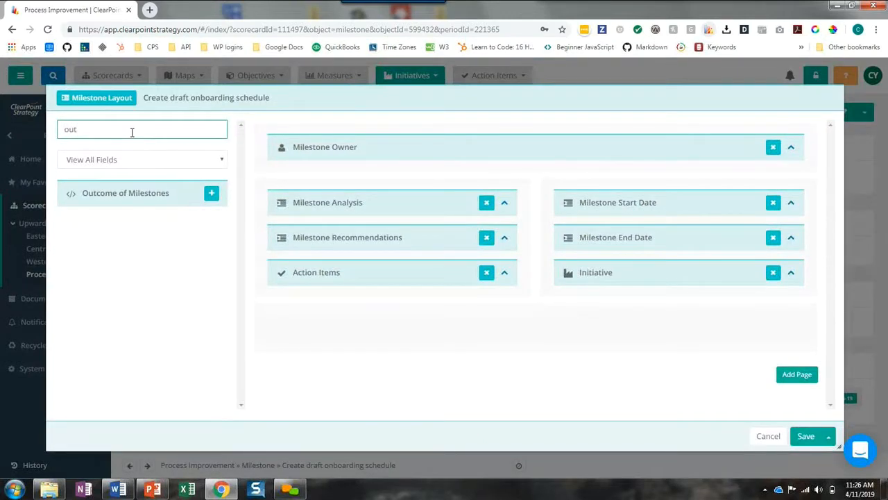
{"action": "left_click_drag", "start_coordinate": [118, 192], "coordinate": [331, 203]}
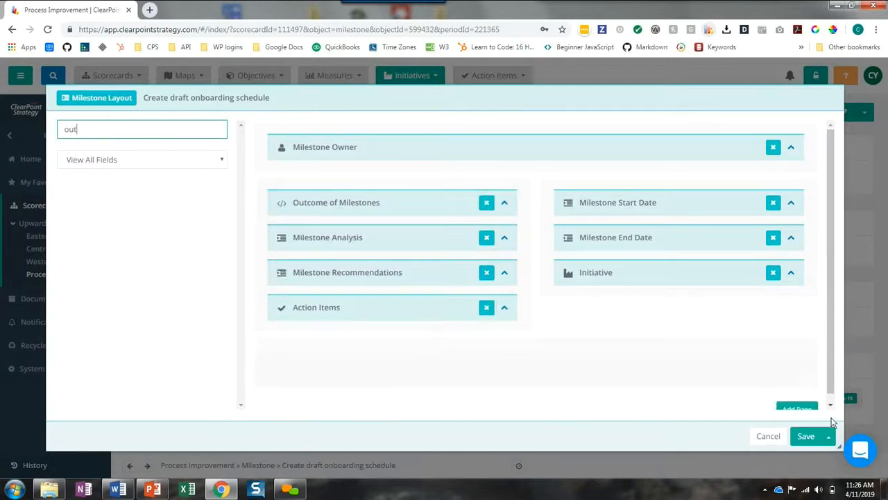
{"action": "left_click", "coordinate": [805, 437]}
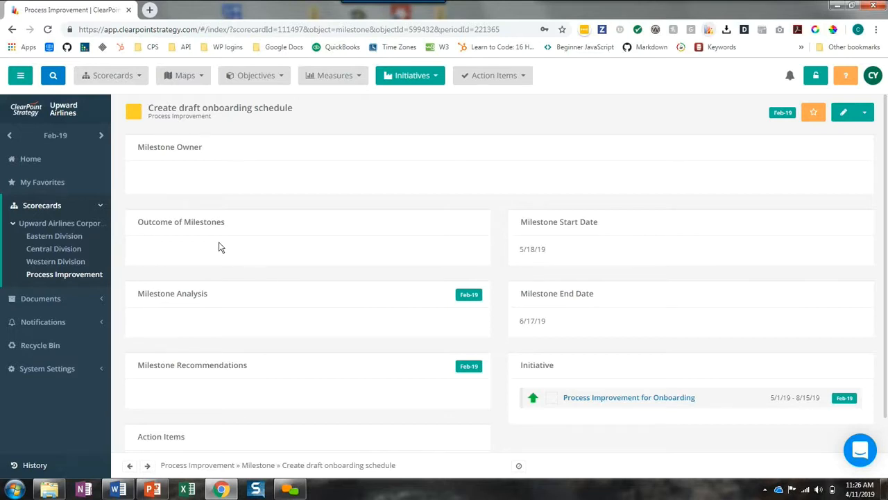
{"action": "left_click", "coordinate": [147, 466]}
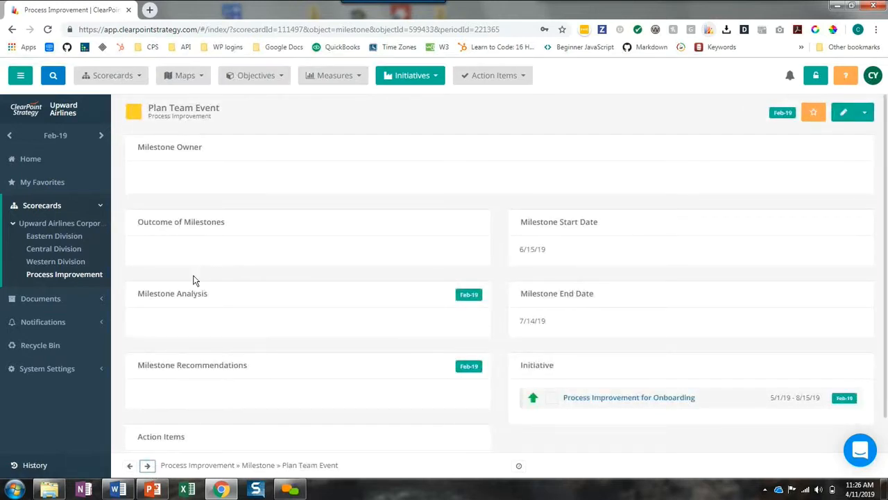
{"action": "left_click", "coordinate": [147, 465]}
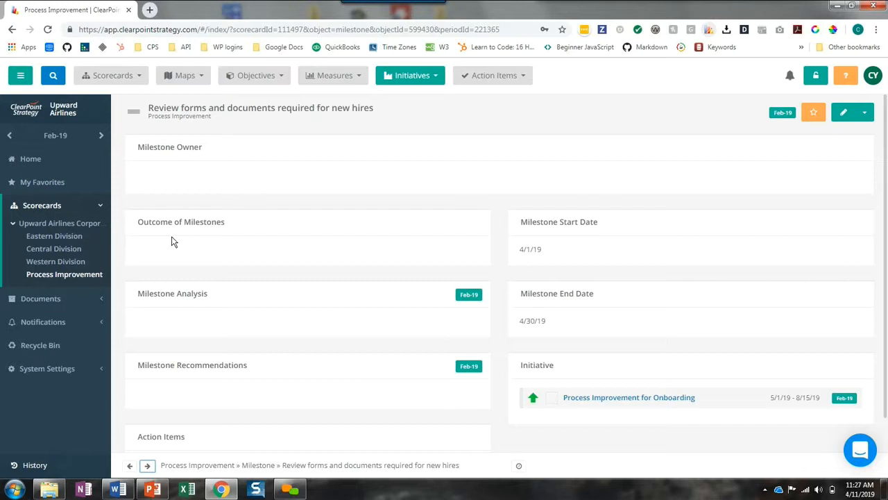
Open the Process Approved notification and link it to the Process Improvement scorecard's Office Supplies Process Improvement initiative
{"action": "left_click", "coordinate": [64, 322]}
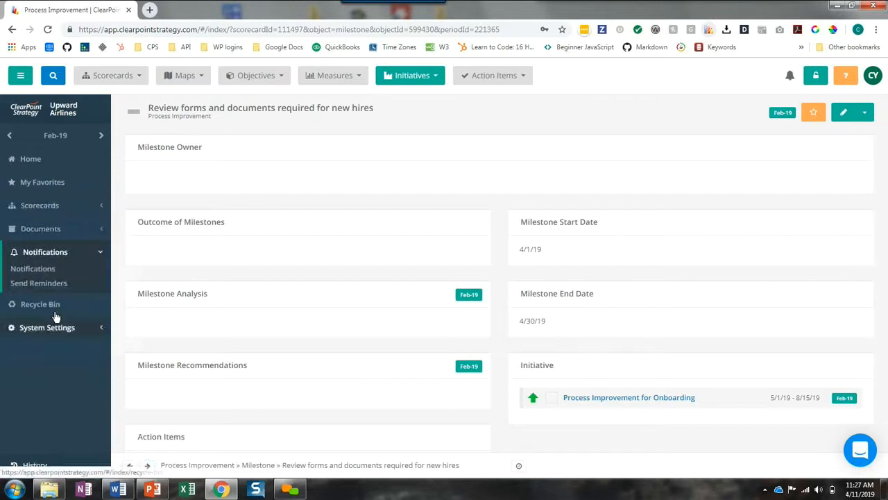
{"action": "left_click", "coordinate": [40, 268]}
{"action": "left_click", "coordinate": [854, 287]}
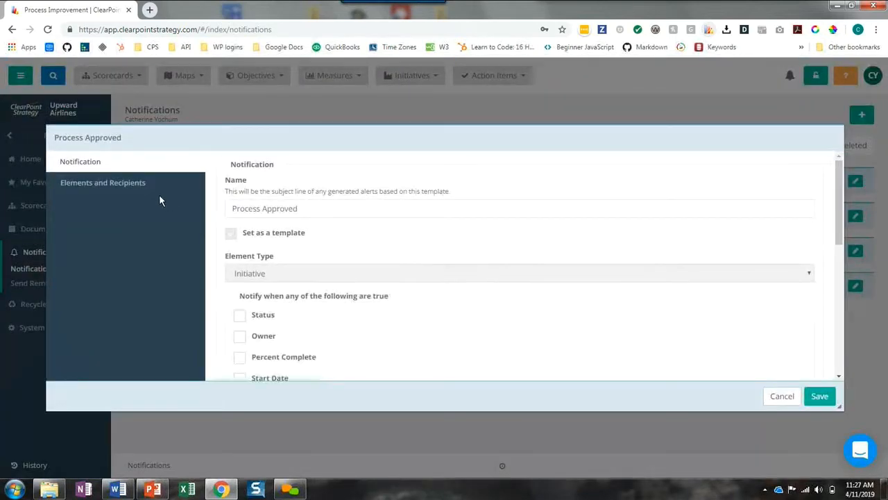
{"action": "left_click", "coordinate": [142, 191]}
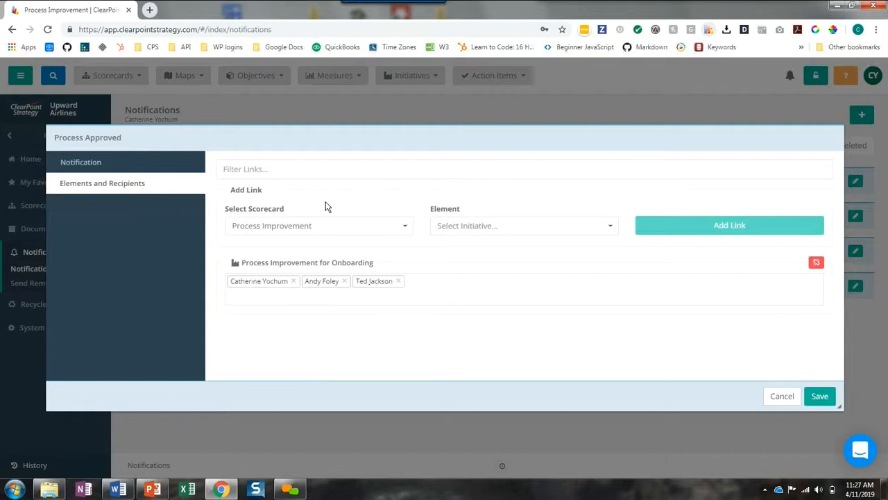
{"action": "left_click", "coordinate": [450, 226]}
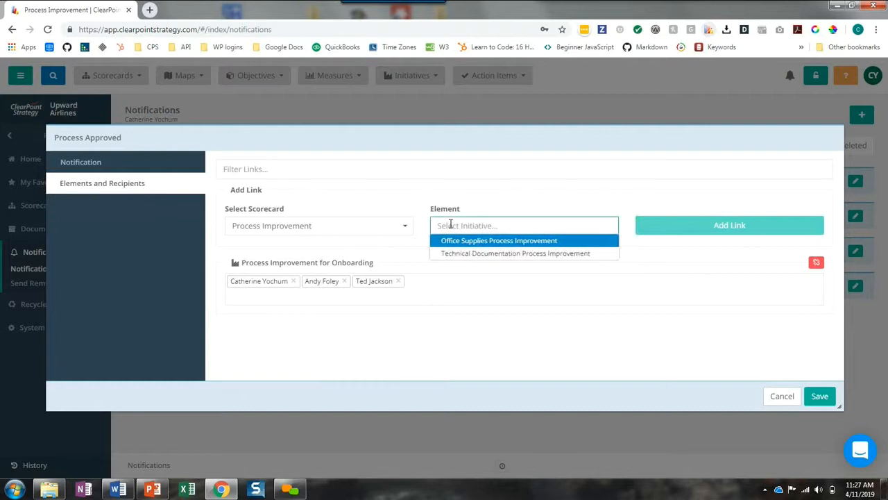
{"action": "left_click", "coordinate": [460, 240]}
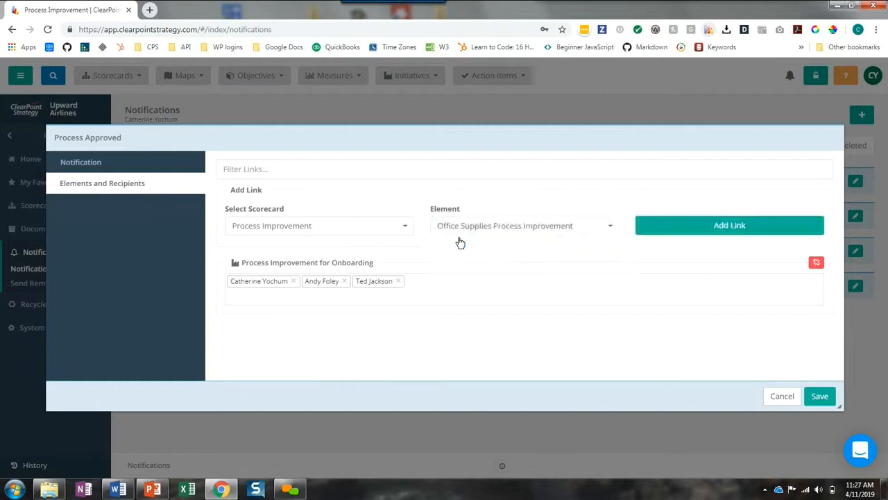
{"action": "left_click", "coordinate": [685, 230]}
Select three recipients for the Office Supplies Process Improvement link in the Process Approved notification
{"action": "left_click", "coordinate": [293, 349]}
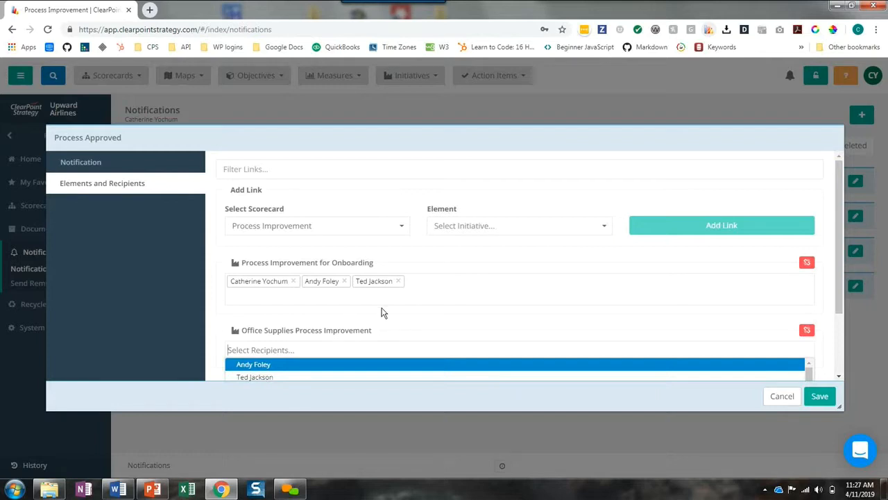
{"action": "scroll", "coordinate": [383, 312], "scroll_direction": "down", "scroll_amount": 2}
{"action": "left_click", "coordinate": [257, 316]}
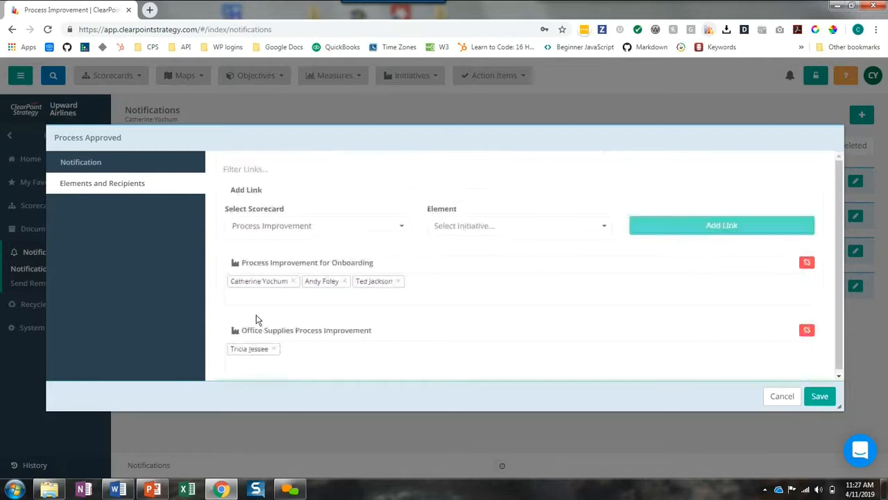
{"action": "left_click", "coordinate": [287, 359]}
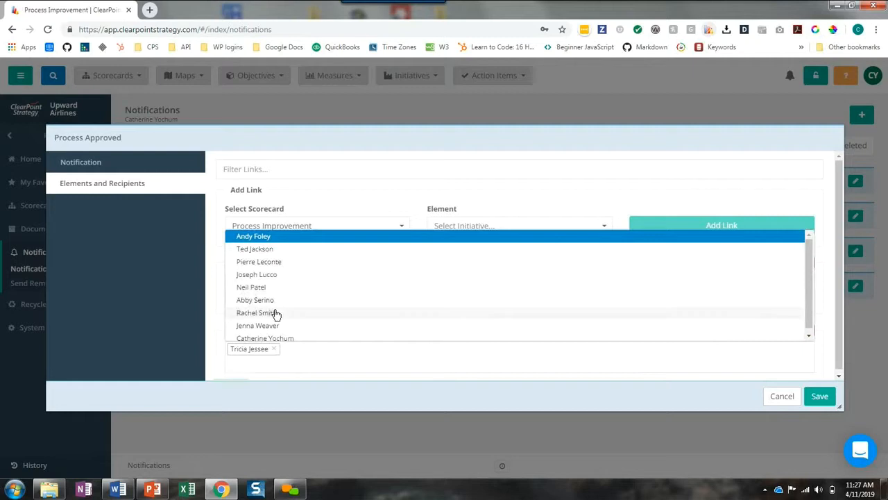
{"action": "left_click", "coordinate": [276, 313]}
{"action": "left_click", "coordinate": [265, 362]}
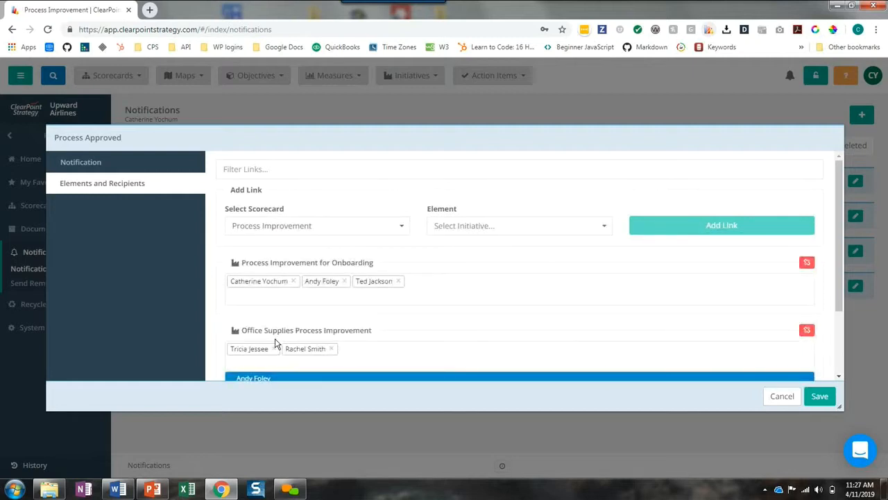
{"action": "scroll", "coordinate": [249, 340], "scroll_direction": "down", "scroll_amount": 2}
{"action": "left_click", "coordinate": [270, 331]}
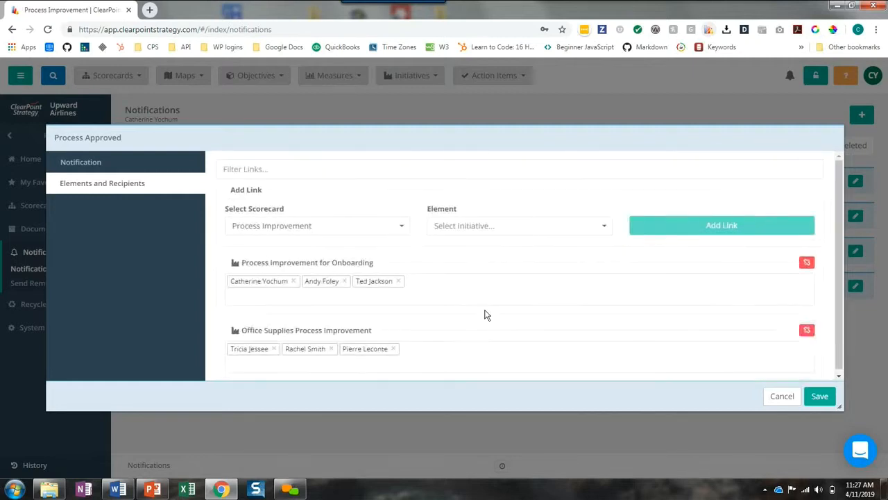
Save the Process Approved notification and open the notification list of the Technical Documentation Process Improvement initiative for editing
{"action": "left_click", "coordinate": [818, 397]}
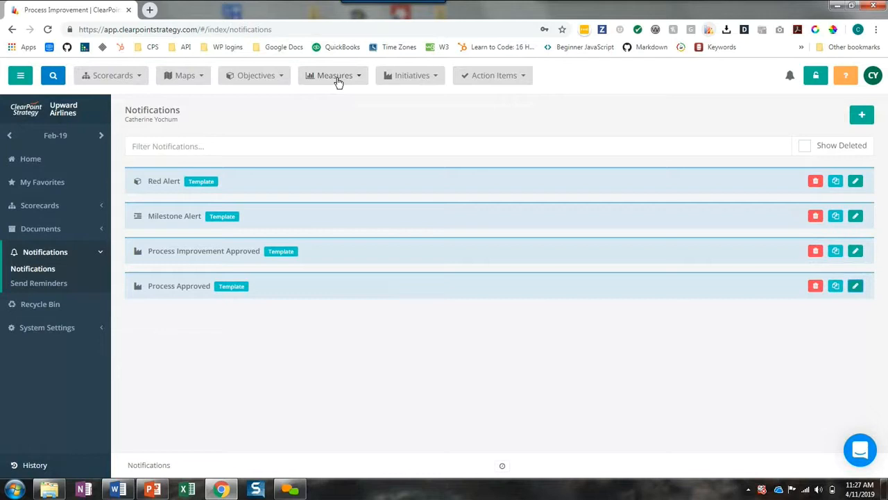
{"action": "left_click", "coordinate": [399, 78]}
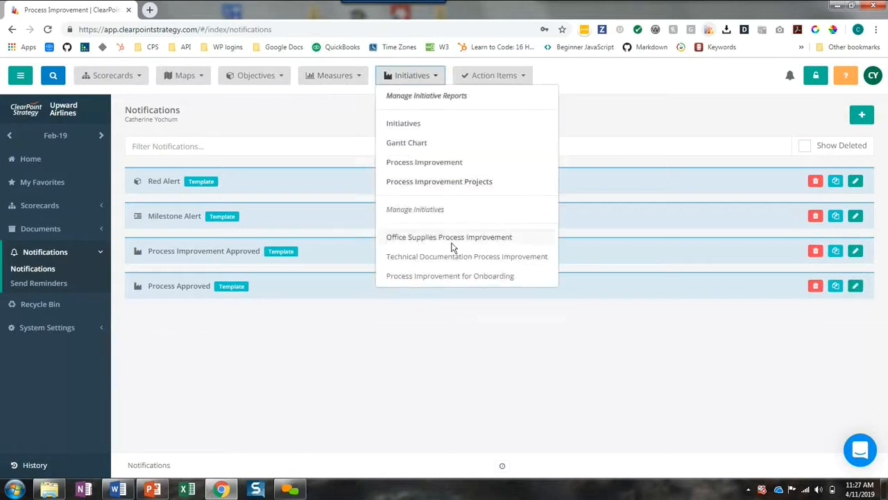
{"action": "left_click", "coordinate": [393, 259]}
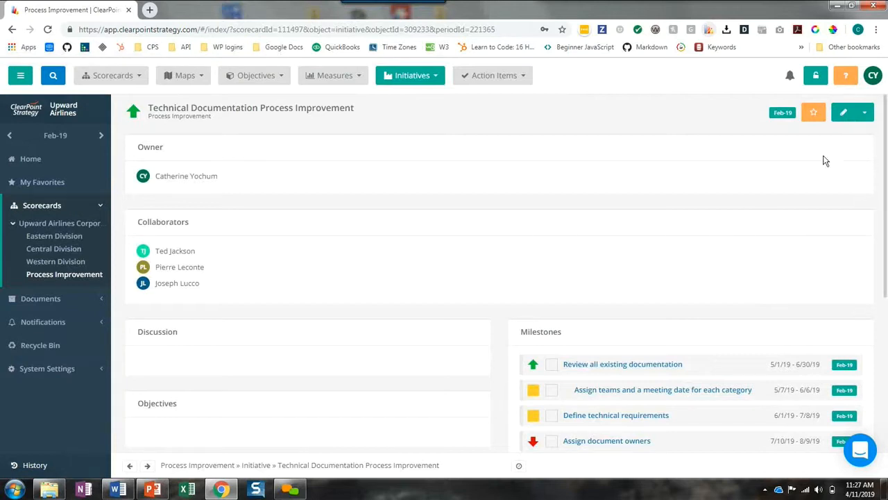
{"action": "left_click", "coordinate": [864, 121]}
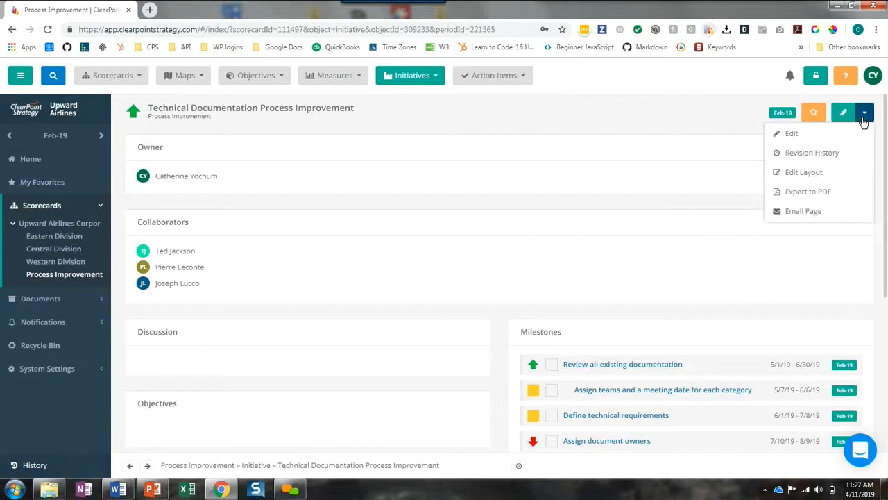
{"action": "left_click", "coordinate": [798, 139]}
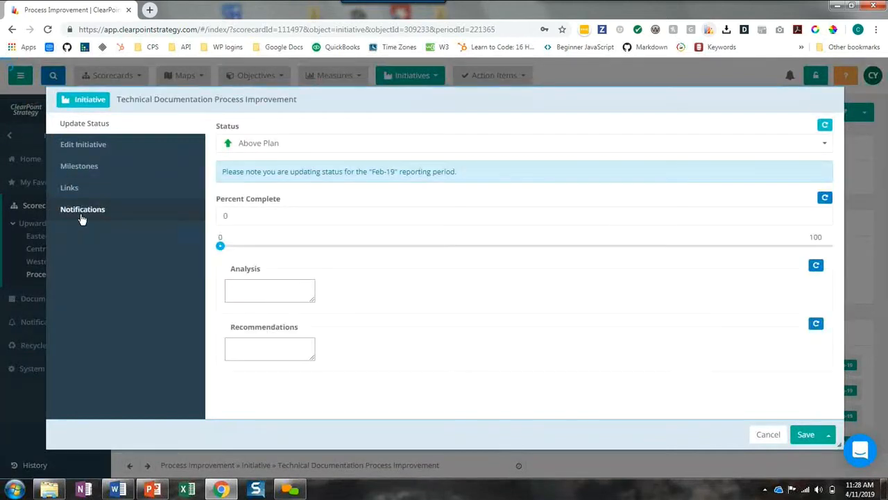
{"action": "left_click", "coordinate": [82, 218]}
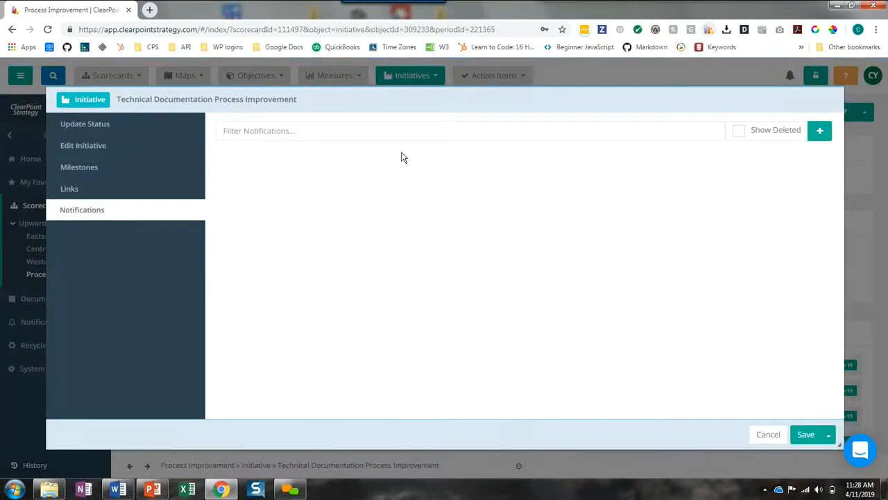
Add a notification to the Technical Documentation Process Improvement initiative using the predefined template Process Improvement Approved, and close the initiative editor
{"action": "left_click", "coordinate": [818, 131]}
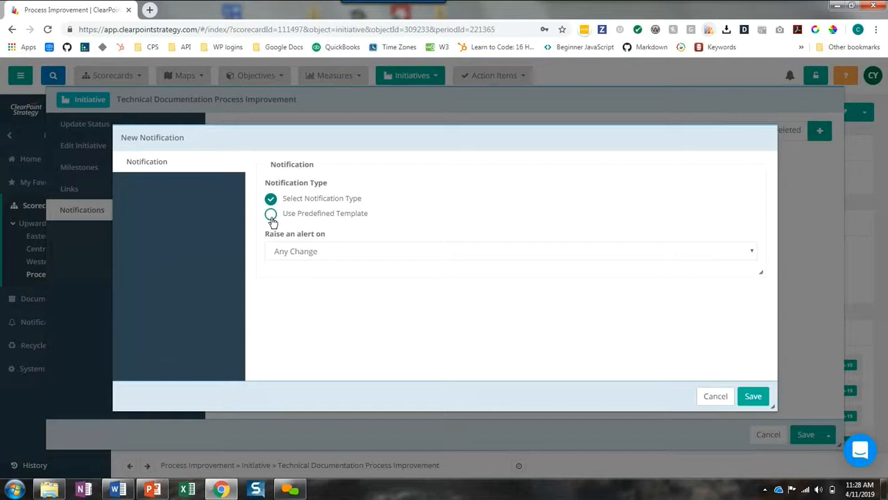
{"action": "left_click", "coordinate": [271, 215]}
{"action": "left_click", "coordinate": [300, 254]}
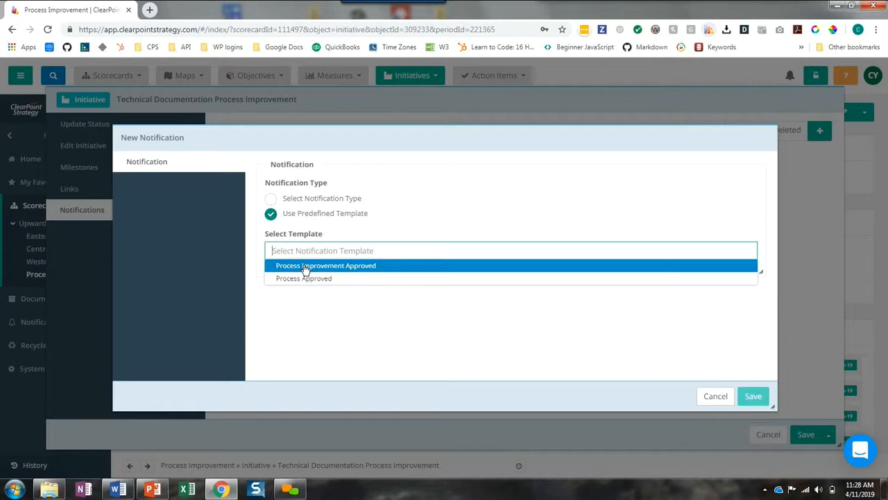
{"action": "left_click", "coordinate": [305, 268]}
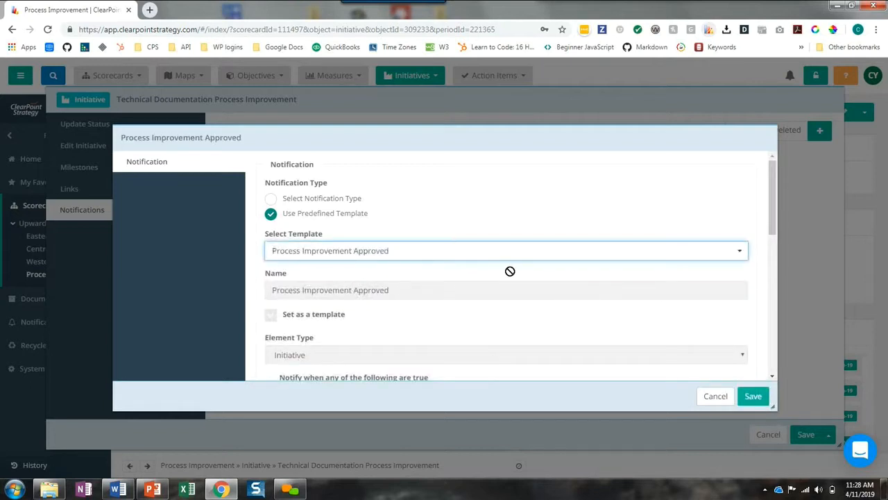
{"action": "left_click", "coordinate": [752, 395]}
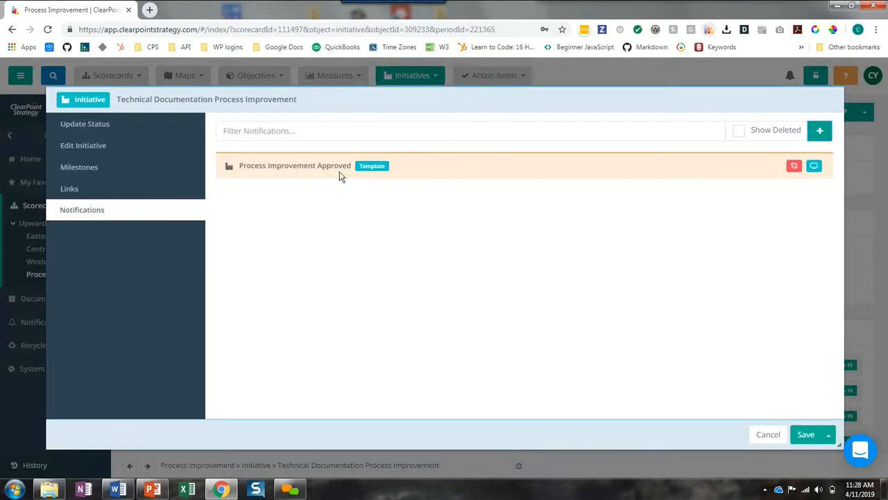
{"action": "left_click", "coordinate": [768, 434]}
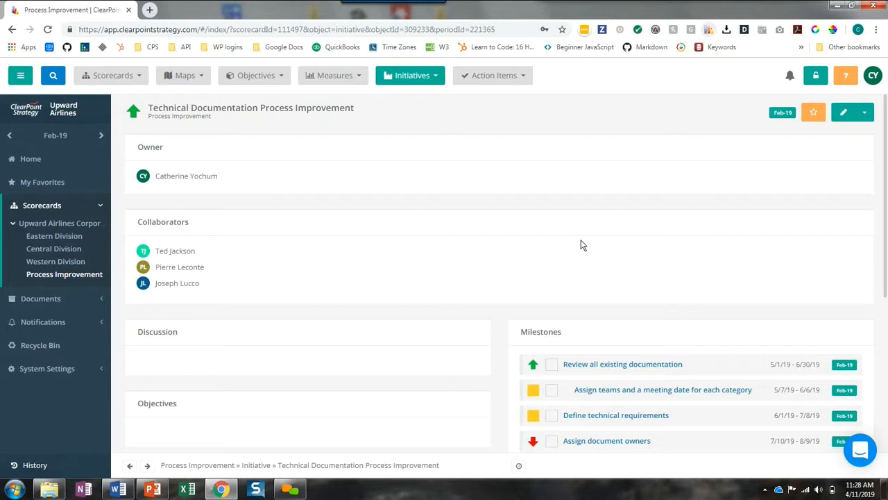
Review the Technical Documentation Process Improvement initiative's layout and the options for applying it to other initiatives, without saving
{"action": "left_click", "coordinate": [864, 113]}
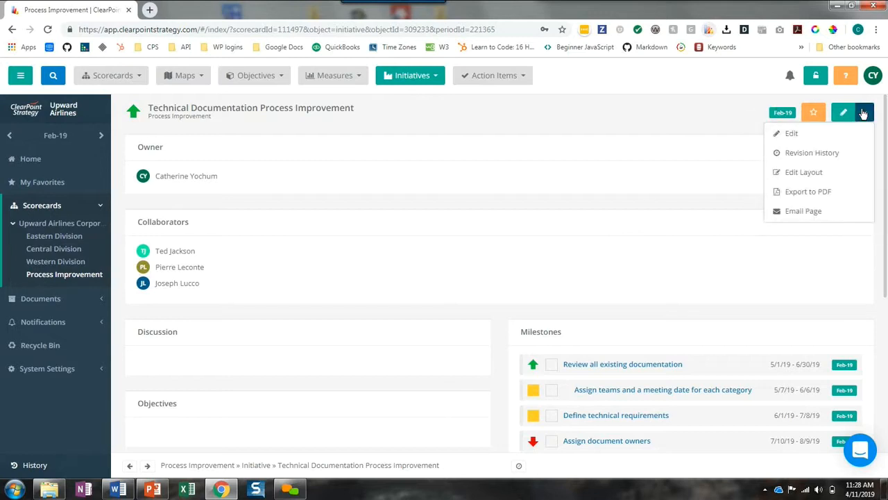
{"action": "left_click", "coordinate": [818, 174]}
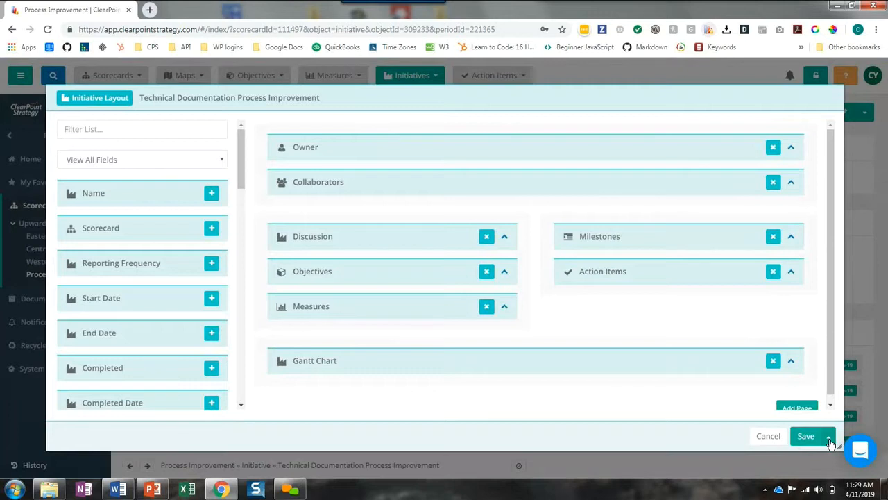
{"action": "left_click", "coordinate": [829, 437]}
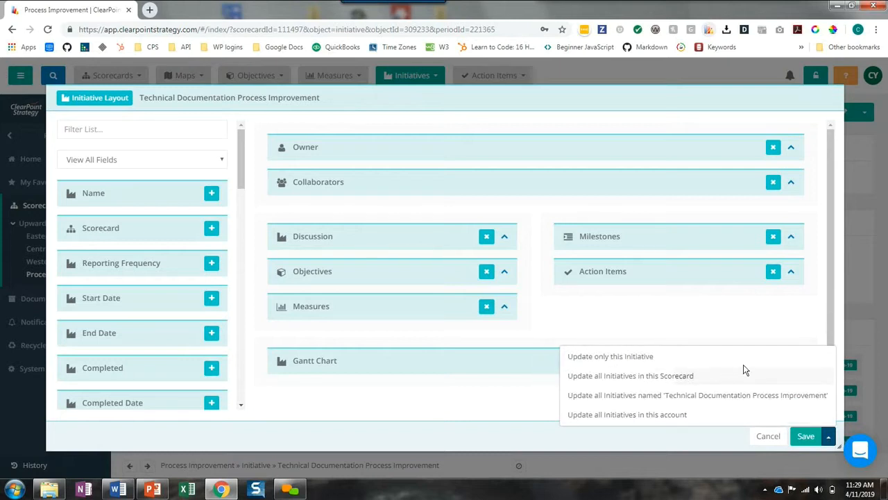
{"action": "left_click", "coordinate": [697, 434]}
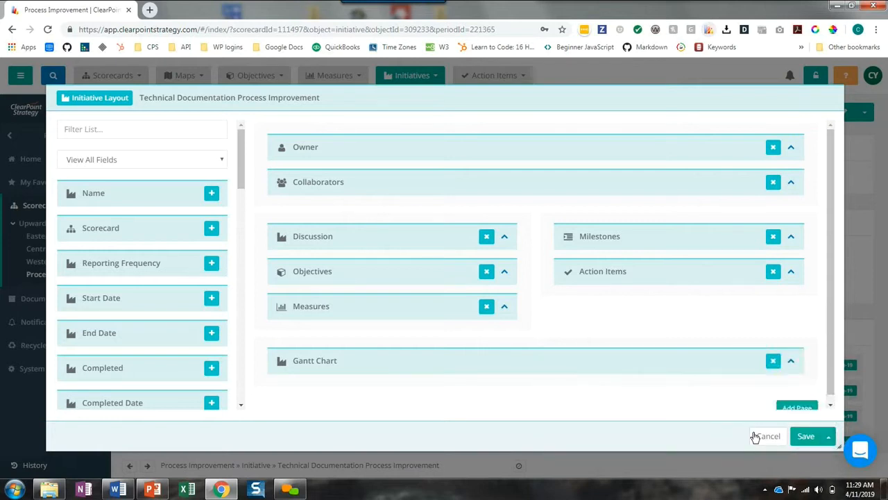
{"action": "left_click", "coordinate": [760, 435]}
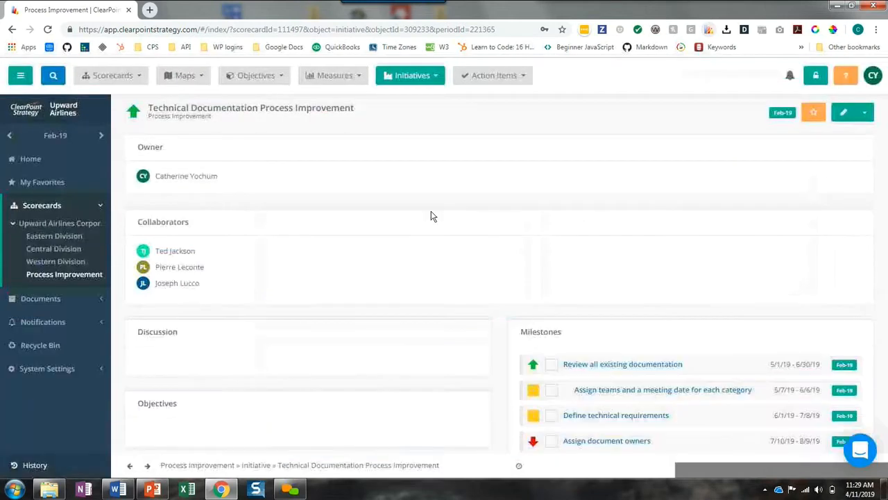
Add an initiative named Process Improvement TEMPLATE to the Process Improvement scorecard and save it
{"action": "left_click", "coordinate": [406, 79]}
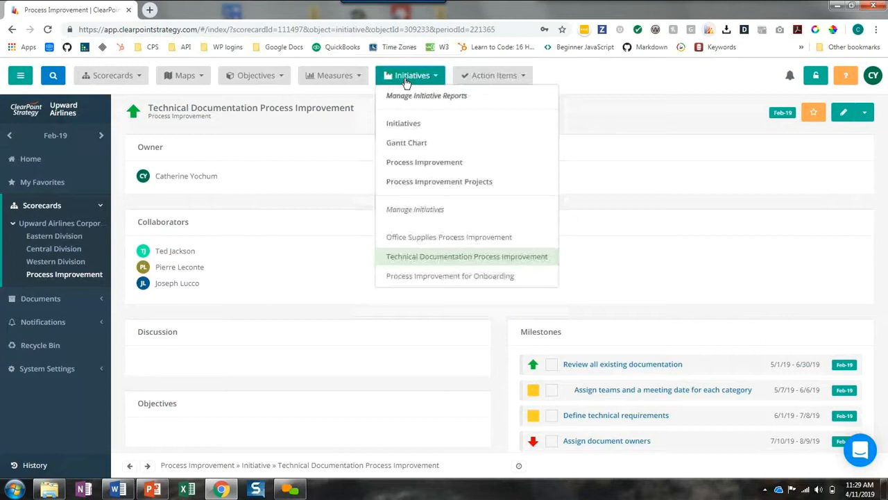
{"action": "left_click", "coordinate": [412, 214]}
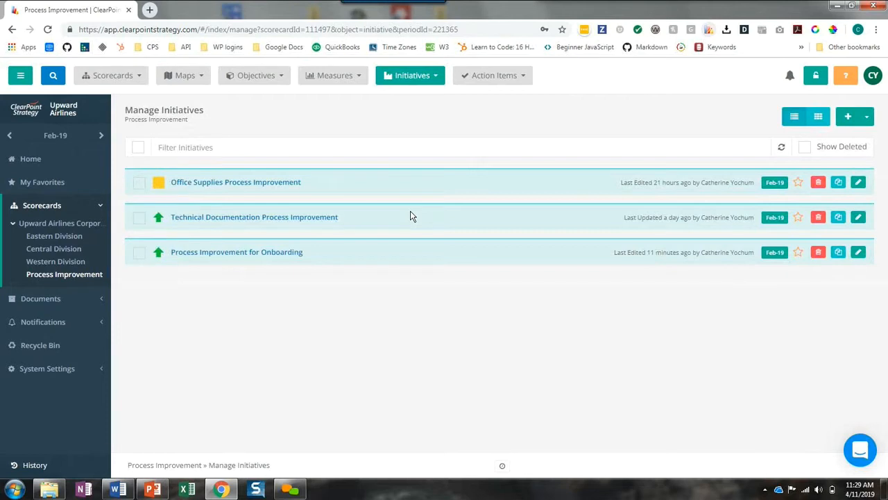
{"action": "left_click", "coordinate": [847, 116]}
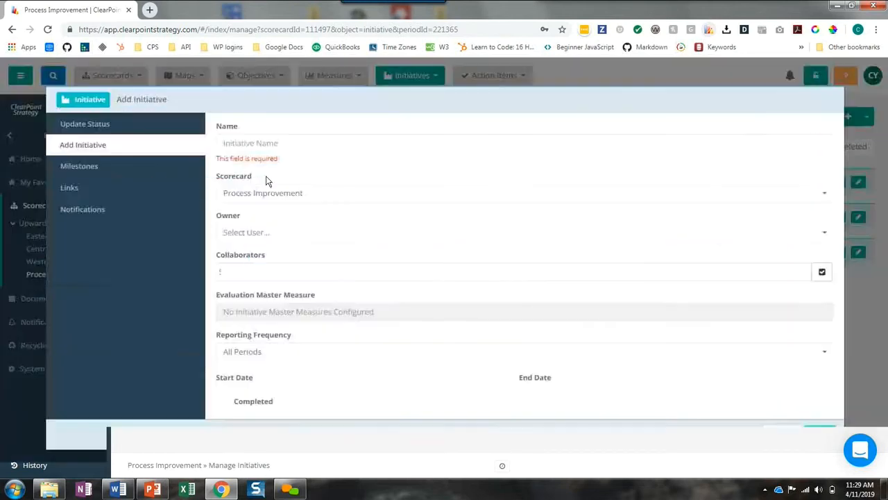
{"action": "left_click", "coordinate": [258, 143]}
{"action": "type", "text": "Process Improvement TEMPLATE"}
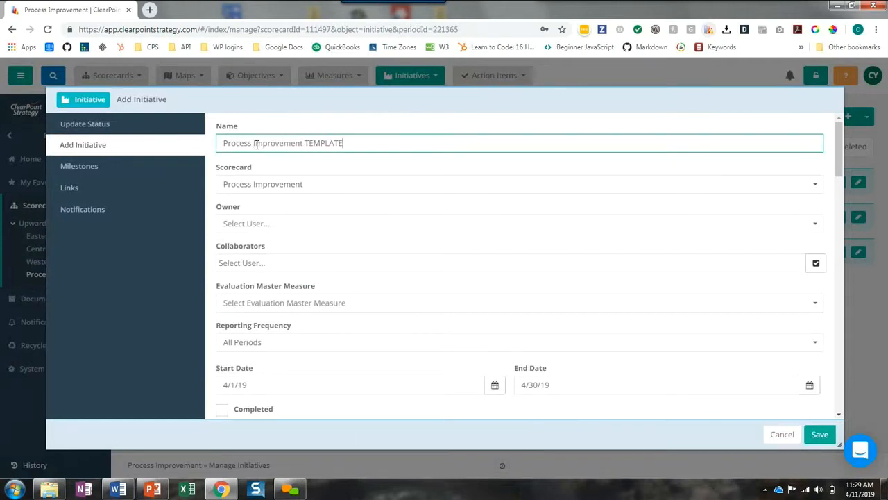
{"action": "left_click", "coordinate": [820, 434]}
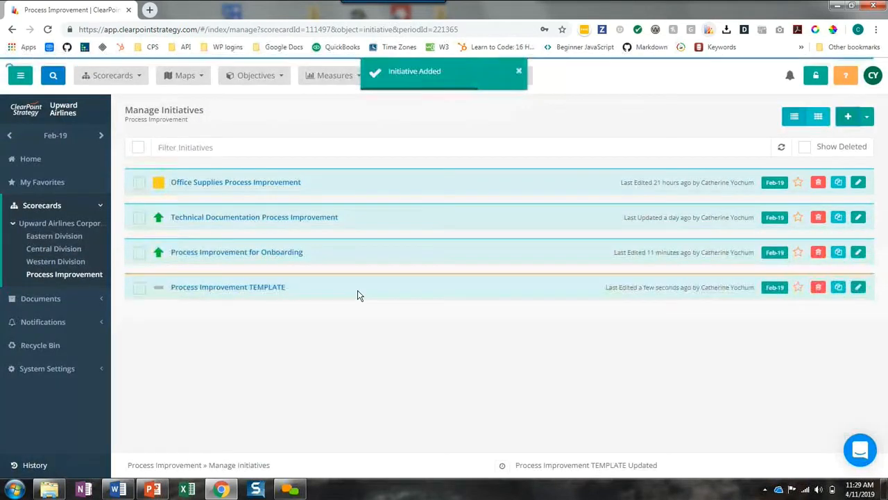
View the Process Improvement TEMPLATE initiative's page and check its duplication options without making a copy
{"action": "left_click", "coordinate": [271, 292]}
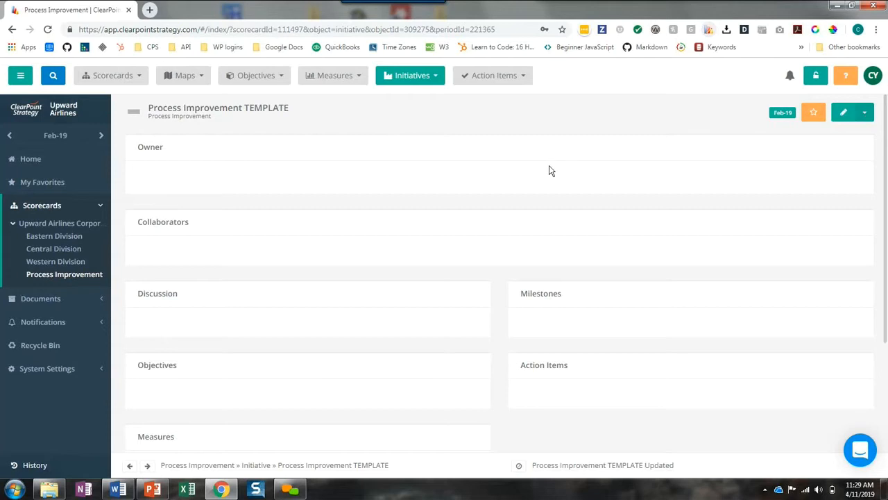
{"action": "left_click", "coordinate": [387, 74]}
{"action": "left_click", "coordinate": [415, 213]}
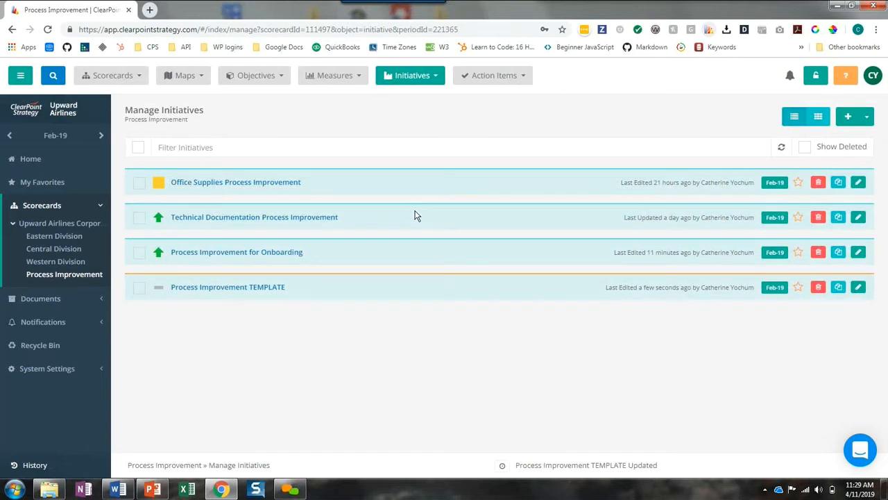
{"action": "left_click", "coordinate": [839, 288]}
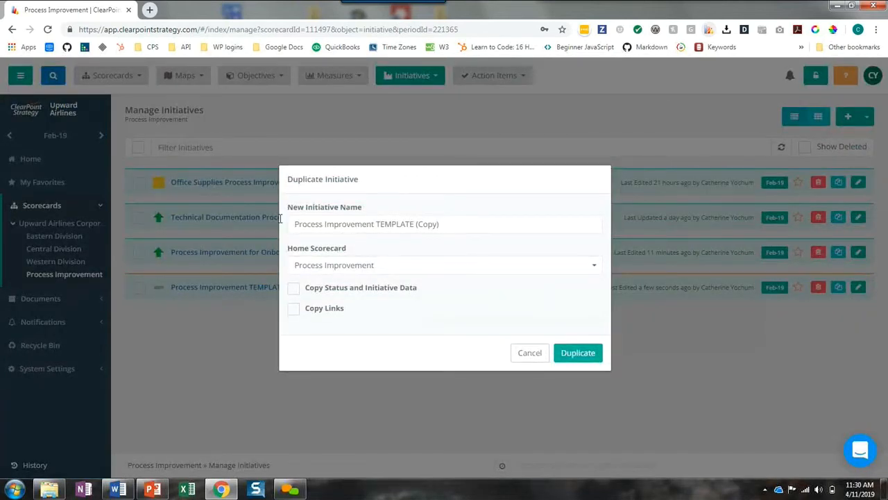
{"action": "left_click", "coordinate": [524, 356]}
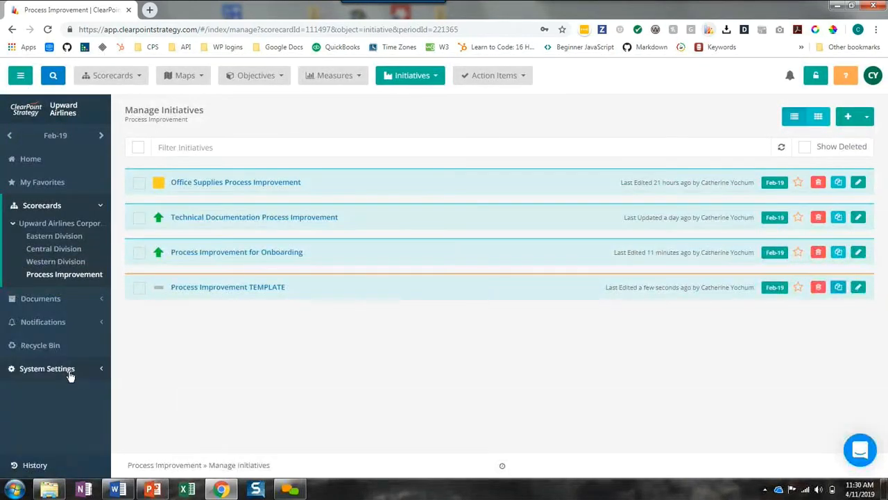
Check the default layouts for new elements in the administrative report options, leaving them without saving
{"action": "left_click", "coordinate": [70, 376]}
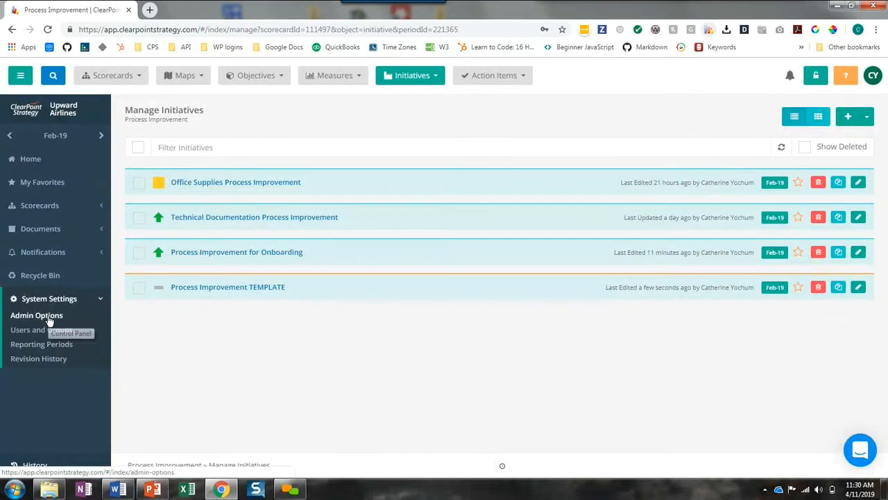
{"action": "left_click", "coordinate": [48, 318]}
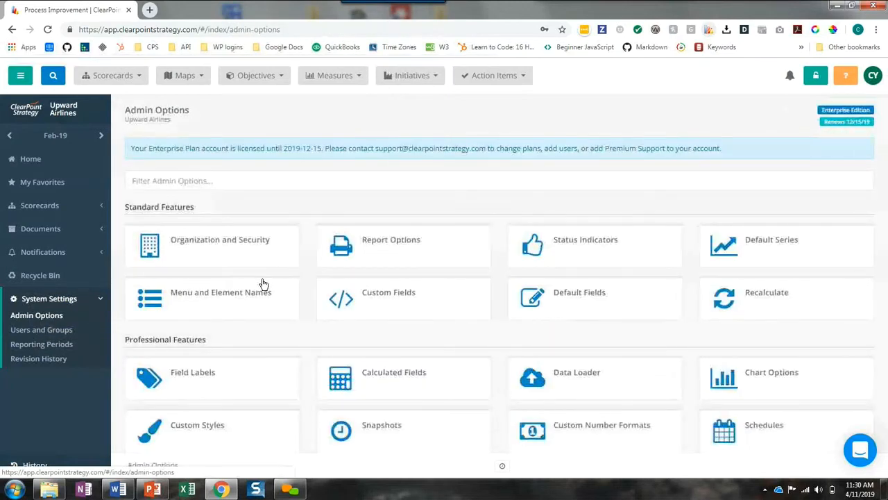
{"action": "left_click", "coordinate": [372, 256]}
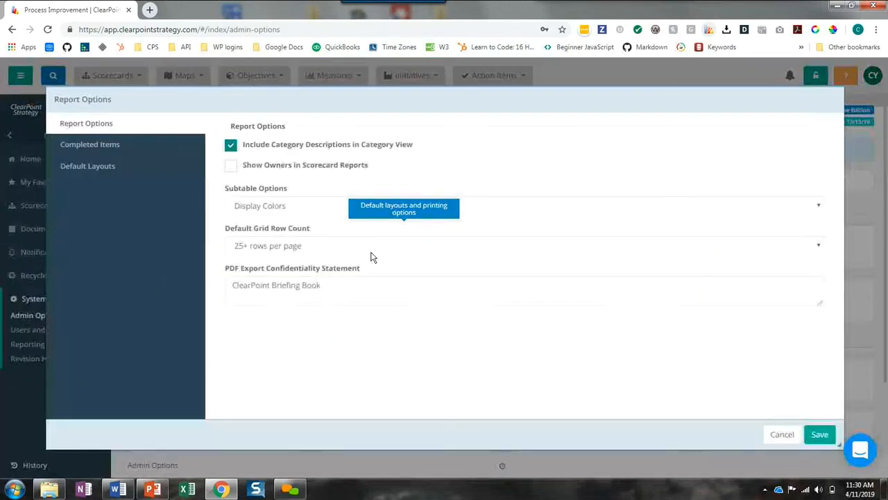
{"action": "left_click", "coordinate": [100, 166]}
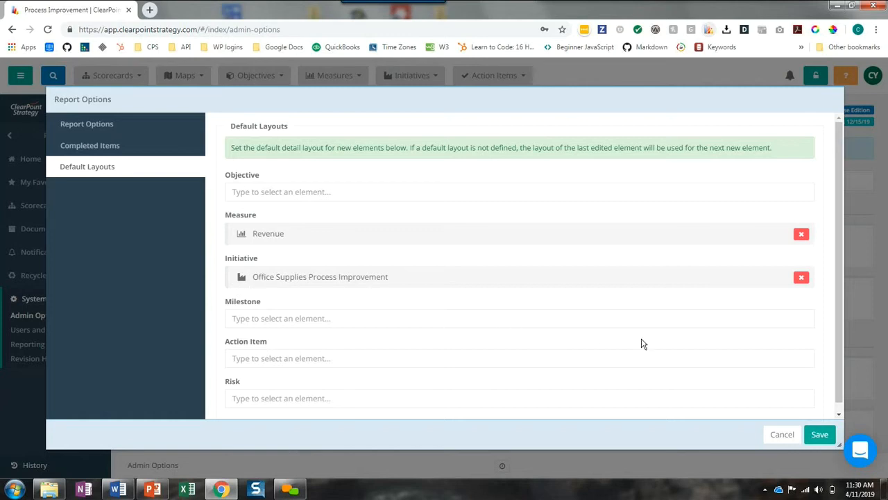
{"action": "left_click", "coordinate": [780, 436]}
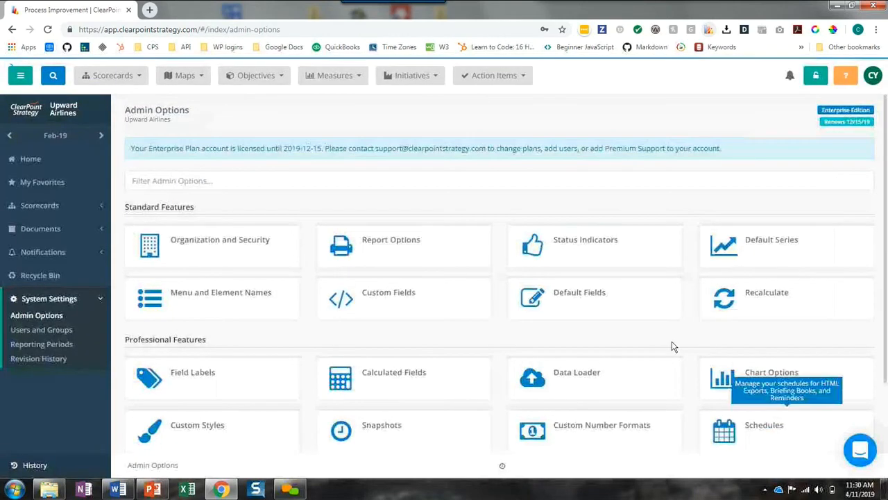